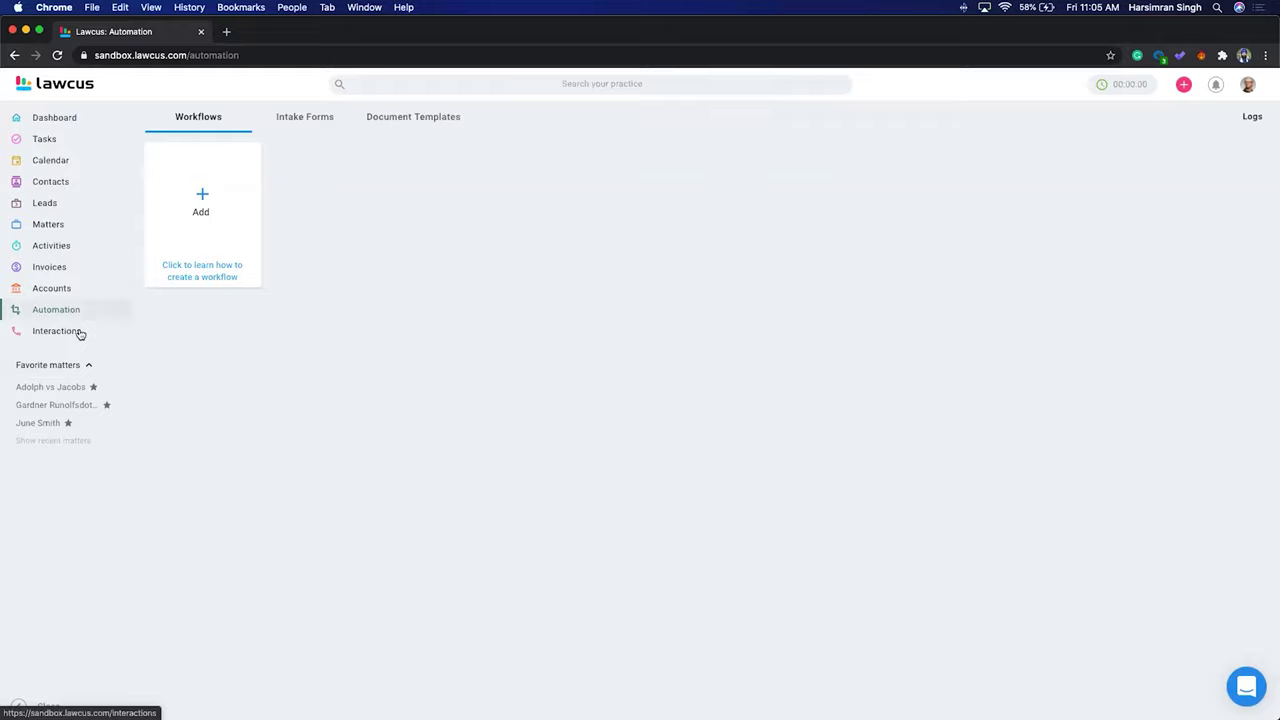
Step: Open the list of merge fields available for document templates
{"action": "left_click", "coordinate": [409, 119]}
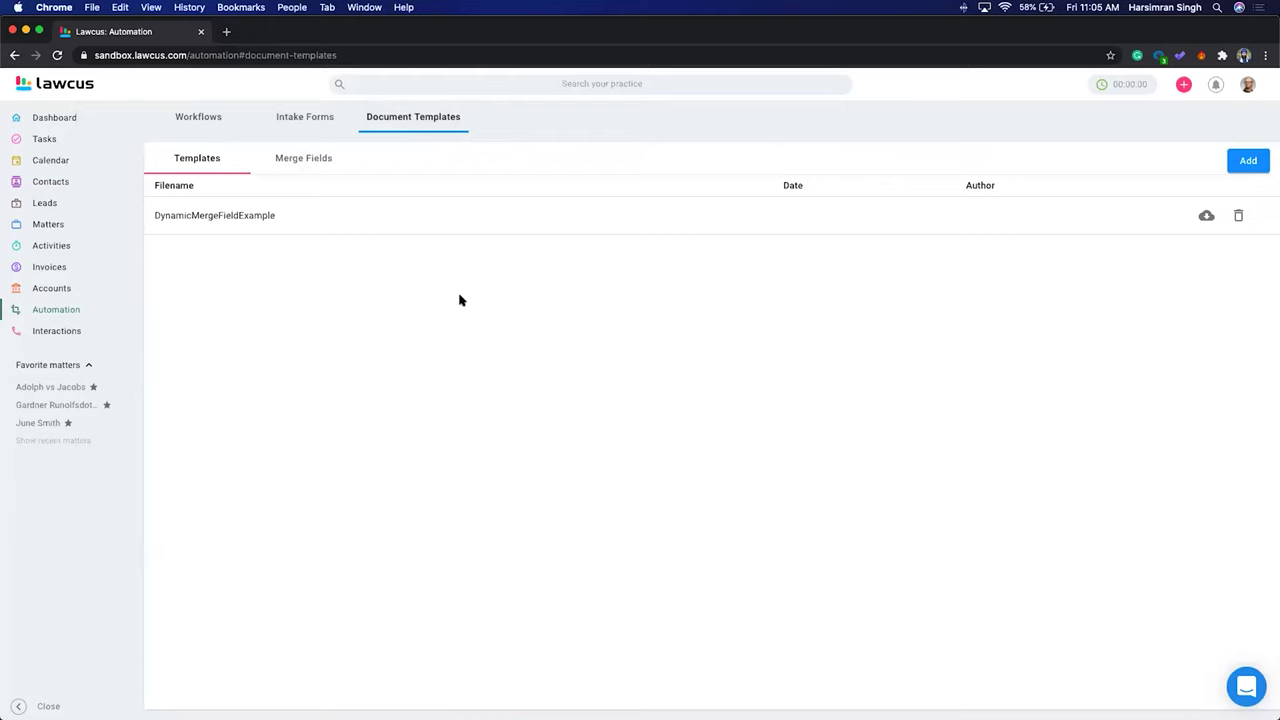
{"action": "left_click", "coordinate": [305, 165]}
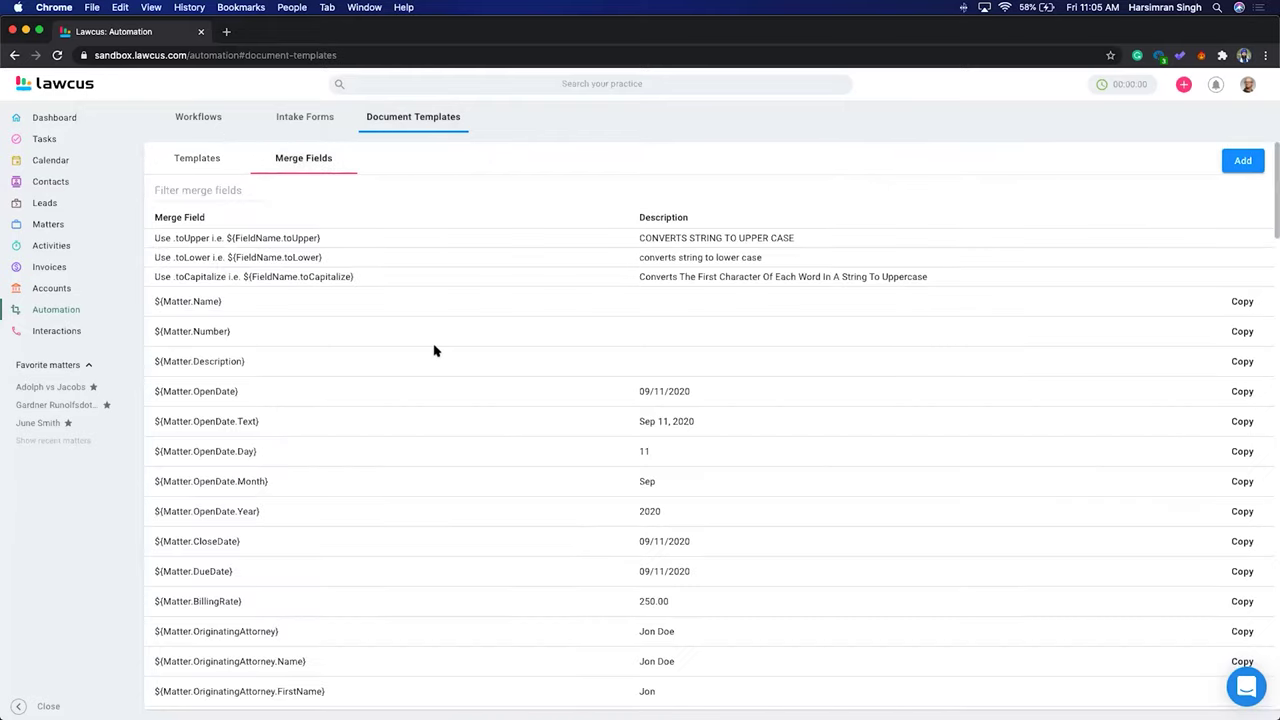
Step: Switch to Word and examine the date and medical provider merge fields in the DynamicMergeFieldExample copy letter
{"action": "mouse_move", "coordinate": [1270, 485]}
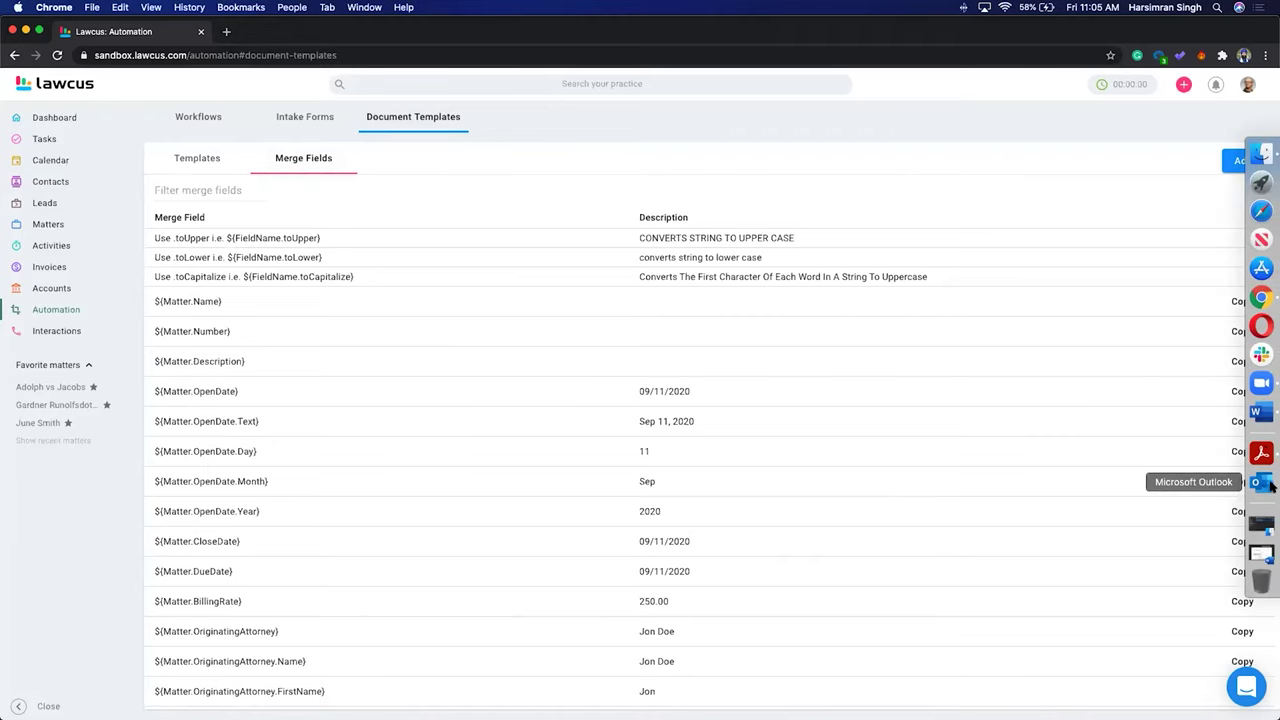
{"action": "left_click", "coordinate": [1263, 412]}
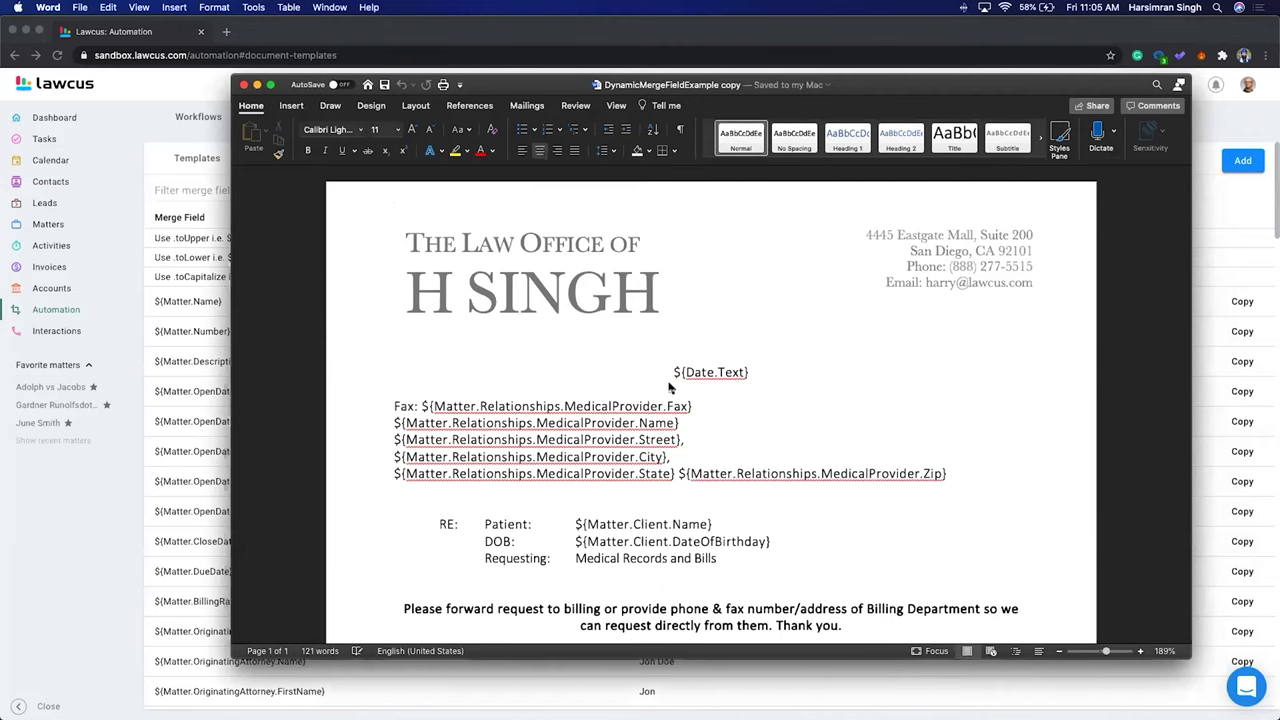
{"action": "left_click_drag", "start_coordinate": [550, 90], "coordinate": [553, 73]}
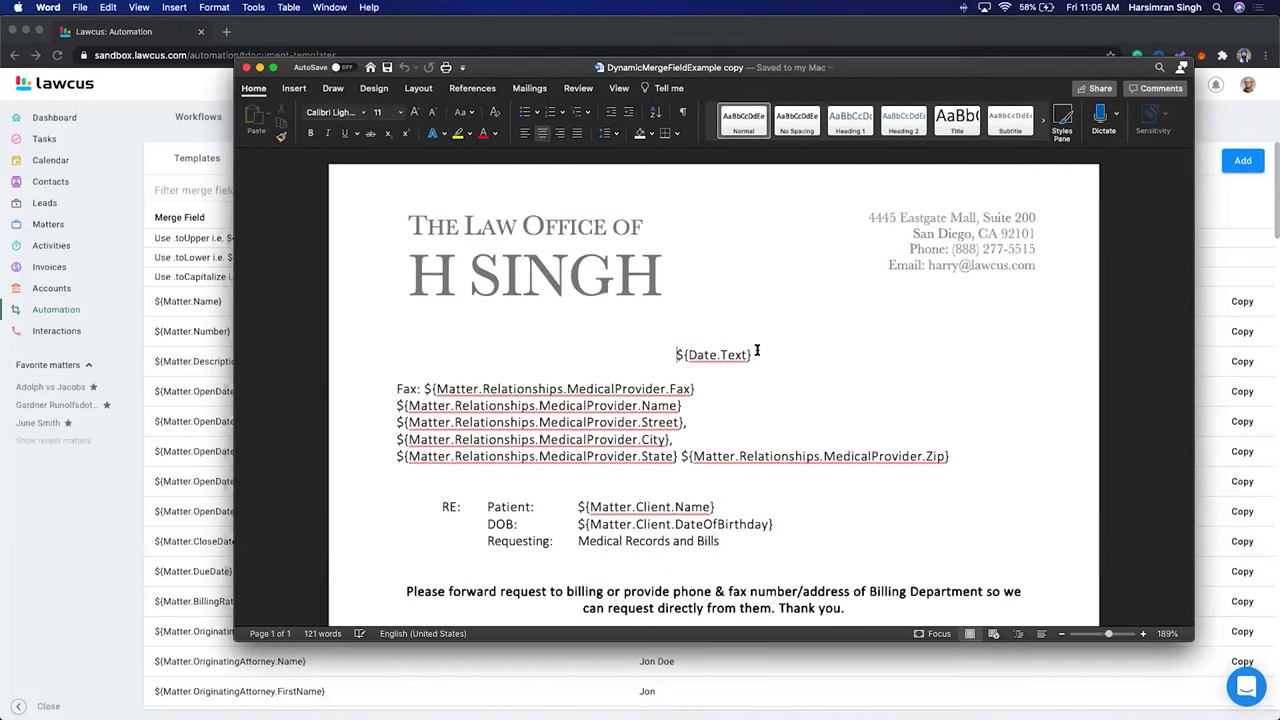
{"action": "left_click_drag", "start_coordinate": [695, 389], "coordinate": [410, 389]}
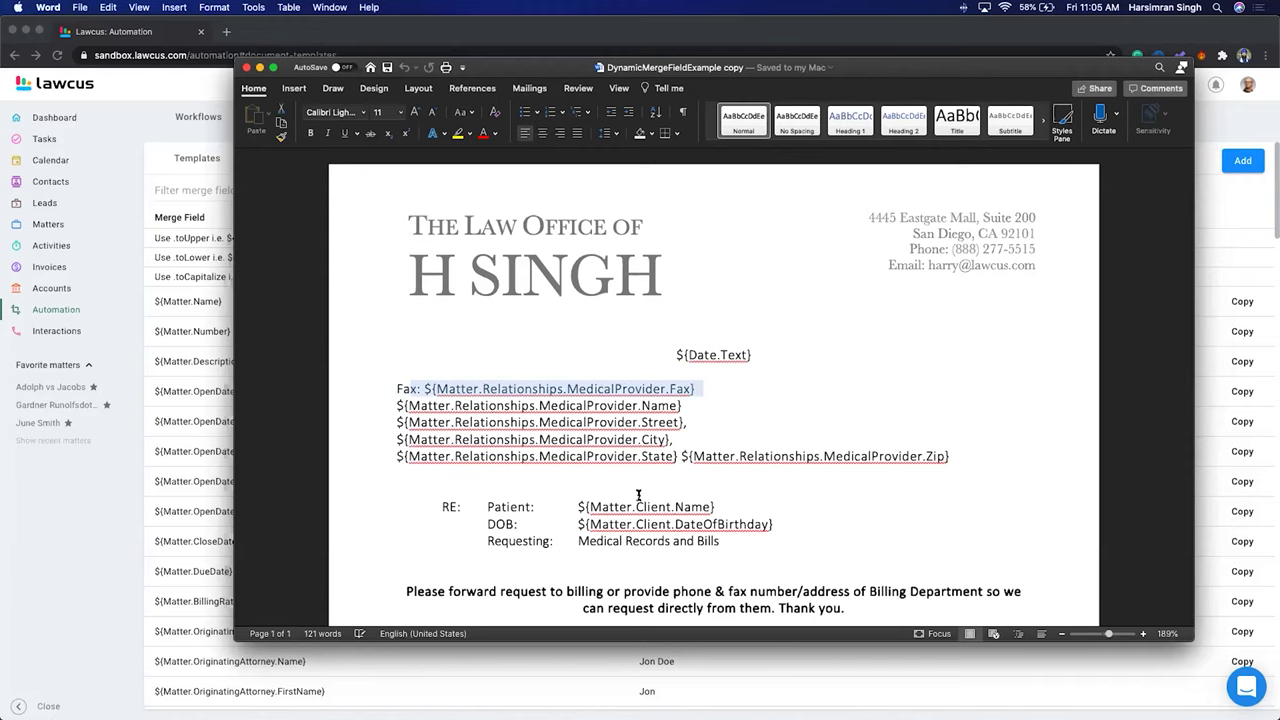
{"action": "scroll", "coordinate": [686, 499], "scroll_direction": "down", "scroll_amount": 2}
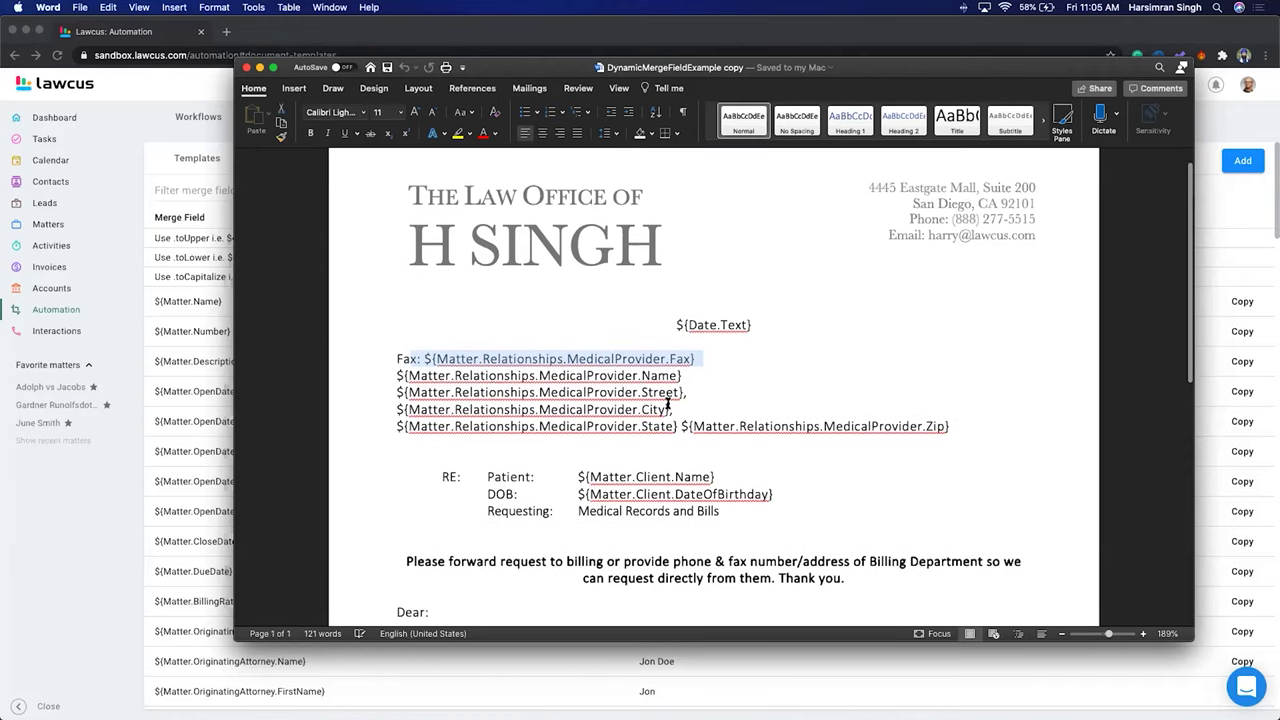
{"action": "left_click", "coordinate": [697, 360]}
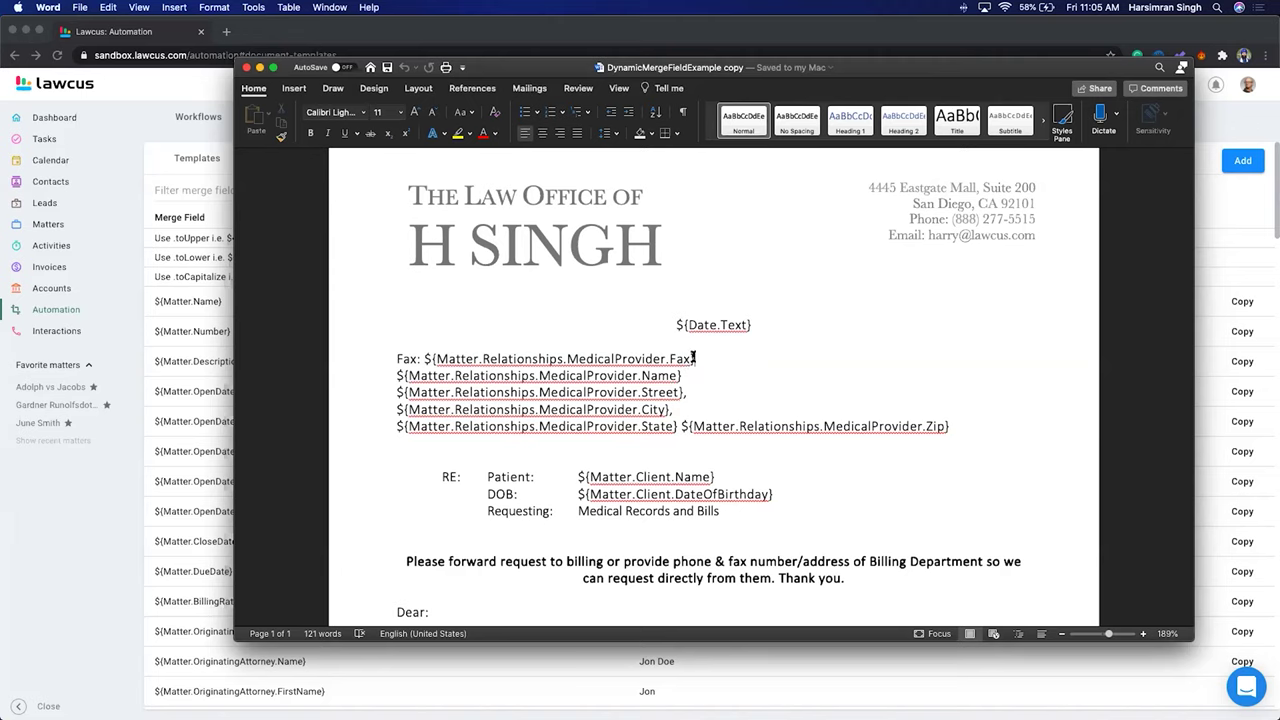
{"action": "left_click_drag", "start_coordinate": [698, 358], "coordinate": [436, 358]}
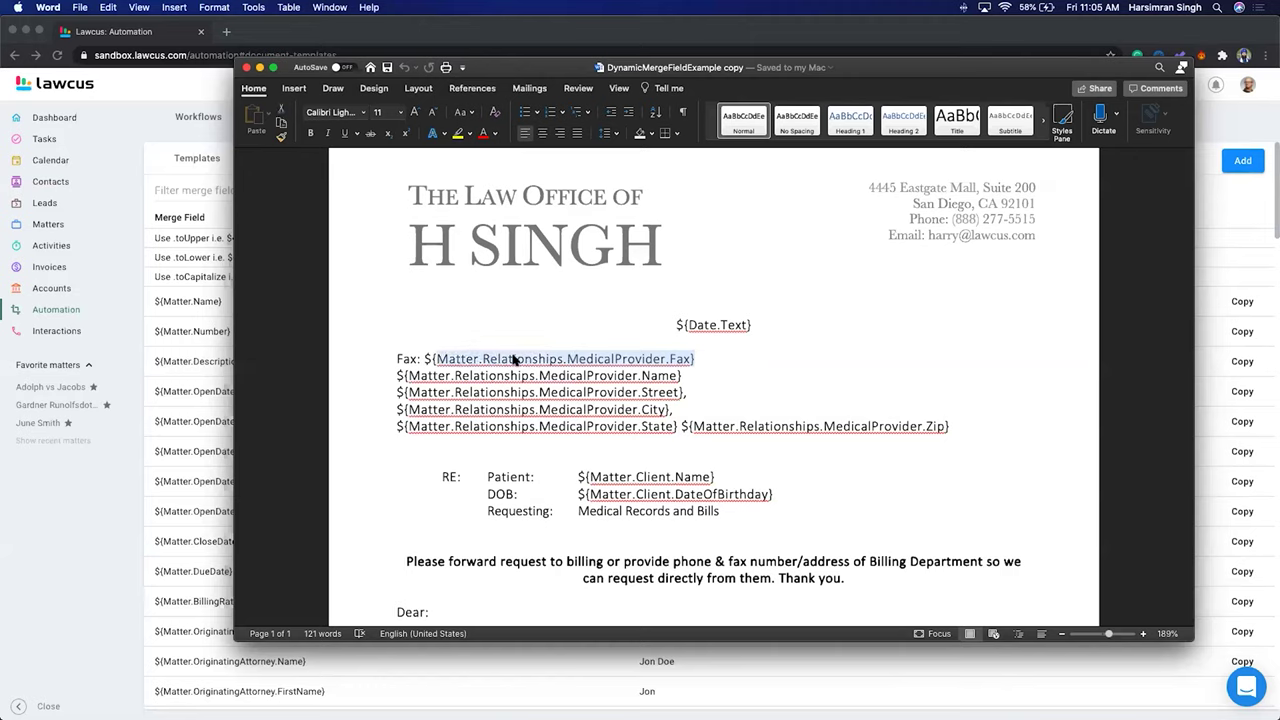
{"action": "left_click", "coordinate": [698, 361]}
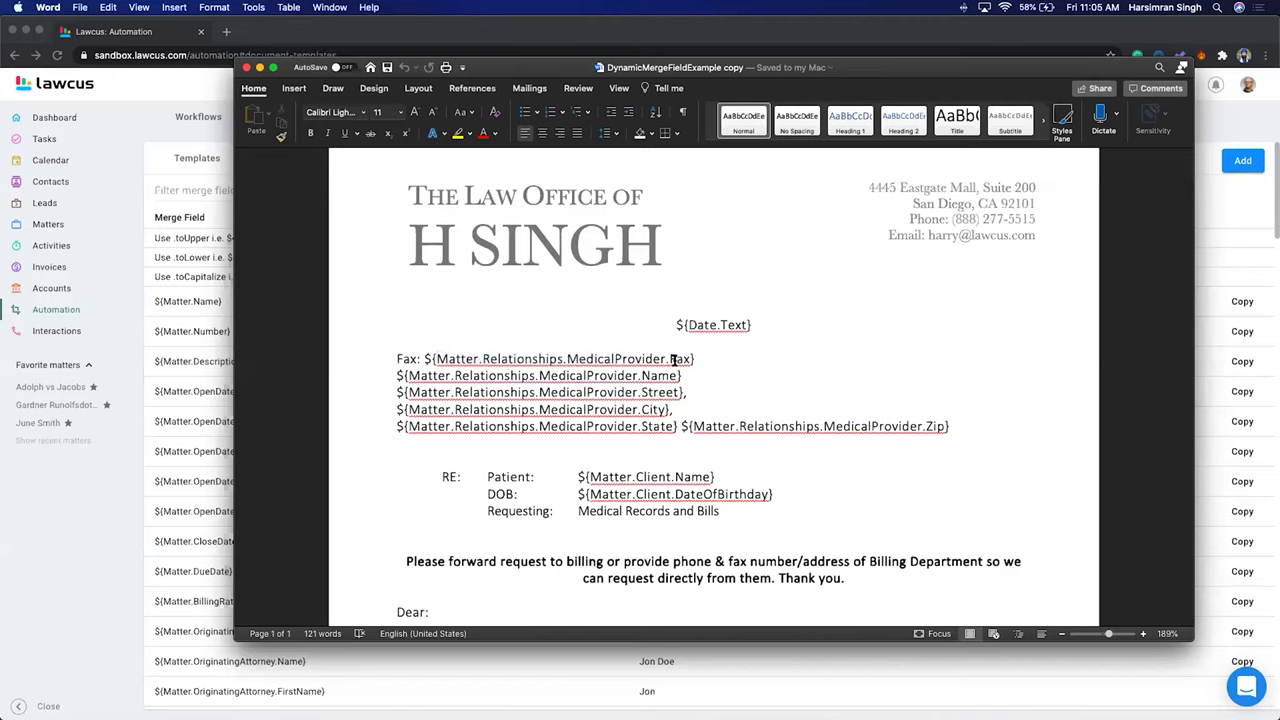
{"action": "left_click_drag", "start_coordinate": [679, 375], "coordinate": [643, 393]}
{"action": "scroll", "coordinate": [777, 463], "scroll_direction": "down", "scroll_amount": 1}
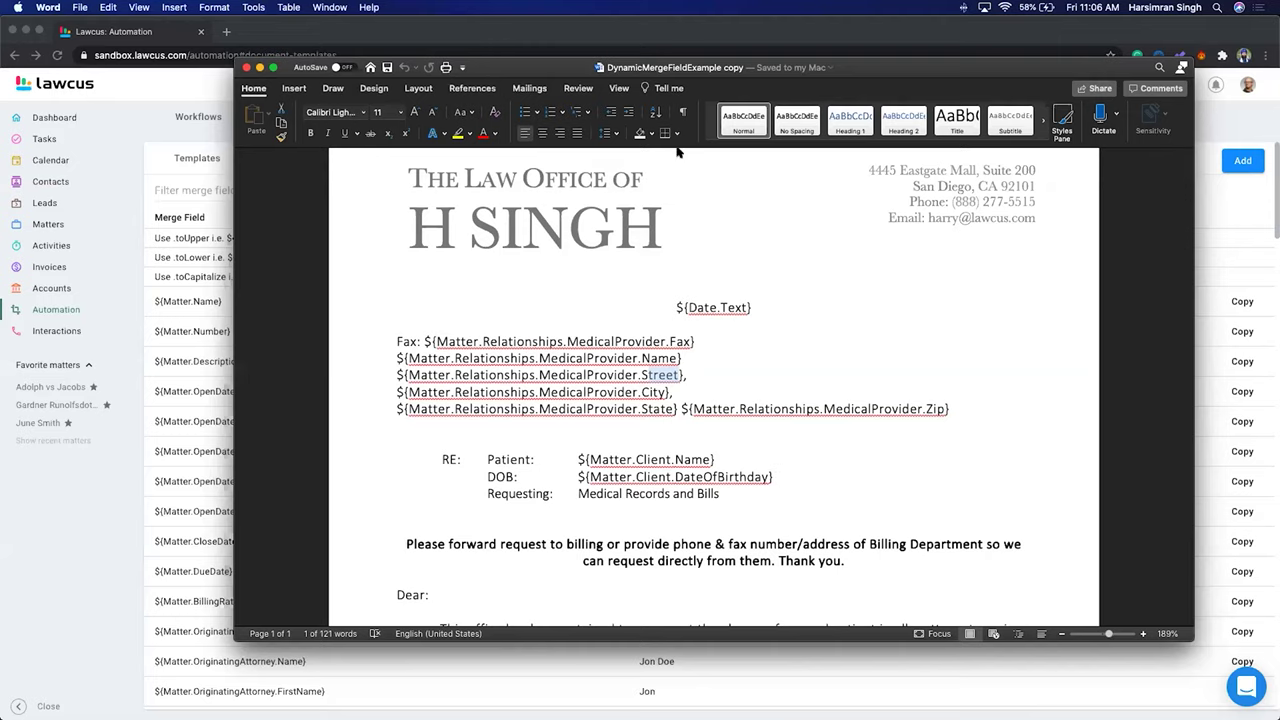
Step: Delete the block of medical provider fax, name and address merge fields below the date in the letter
{"action": "left_click", "coordinate": [733, 67]}
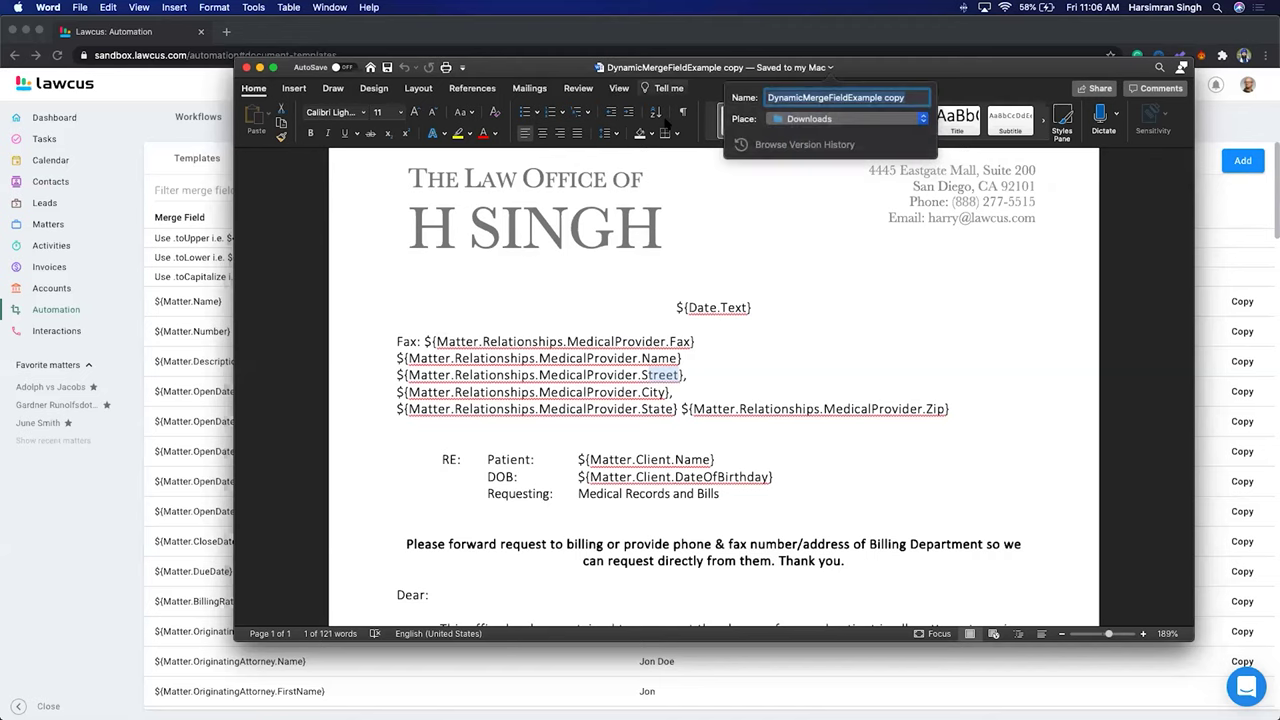
{"action": "left_click", "coordinate": [741, 408]}
{"action": "left_click_drag", "start_coordinate": [975, 408], "coordinate": [398, 340]}
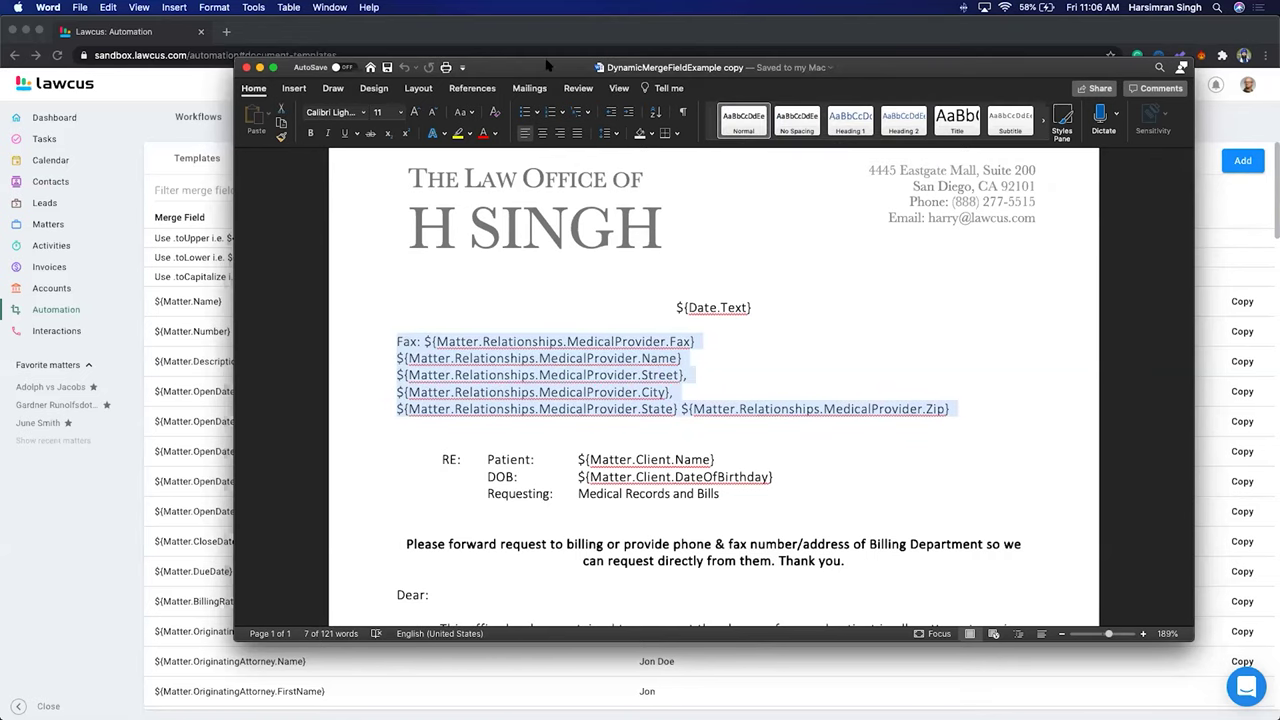
{"action": "key", "text": "BackSpace"}
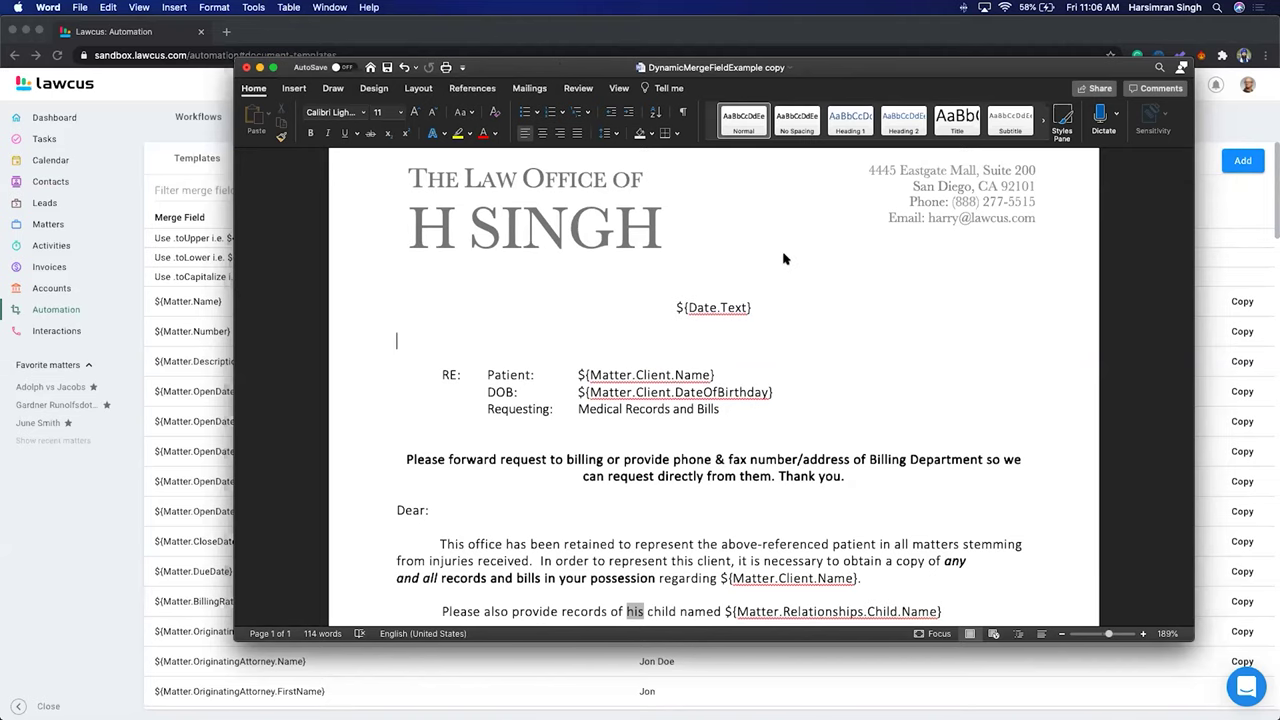
Step: Switch to Lawcus in Chrome and copy the ${Matter.Name} merge field from the document templates' merge field list
{"action": "left_click_drag", "start_coordinate": [561, 67], "coordinate": [797, 208]}
{"action": "mouse_move", "coordinate": [497, 33]}
{"action": "left_mouse_down"}
{"action": "mouse_move", "coordinate": [447, 33]}
{"action": "mouse_move", "coordinate": [506, 31]}
{"action": "left_mouse_up"}
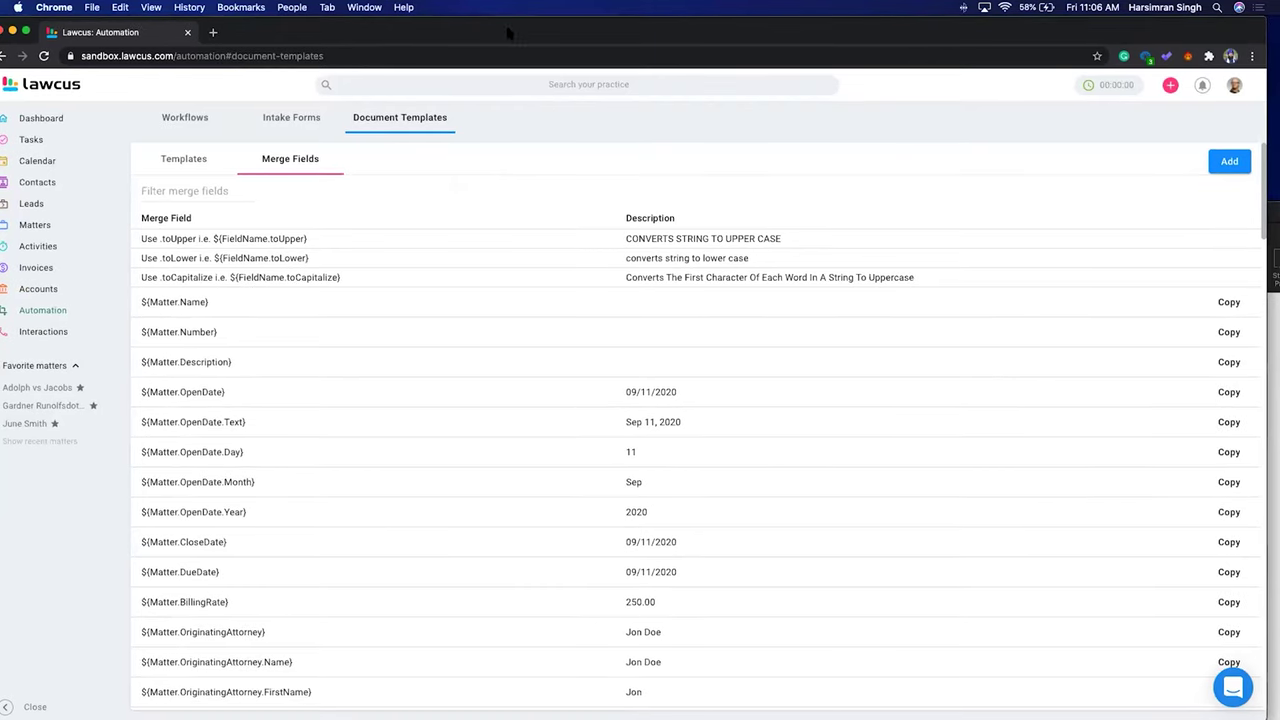
{"action": "left_click", "coordinate": [47, 310]}
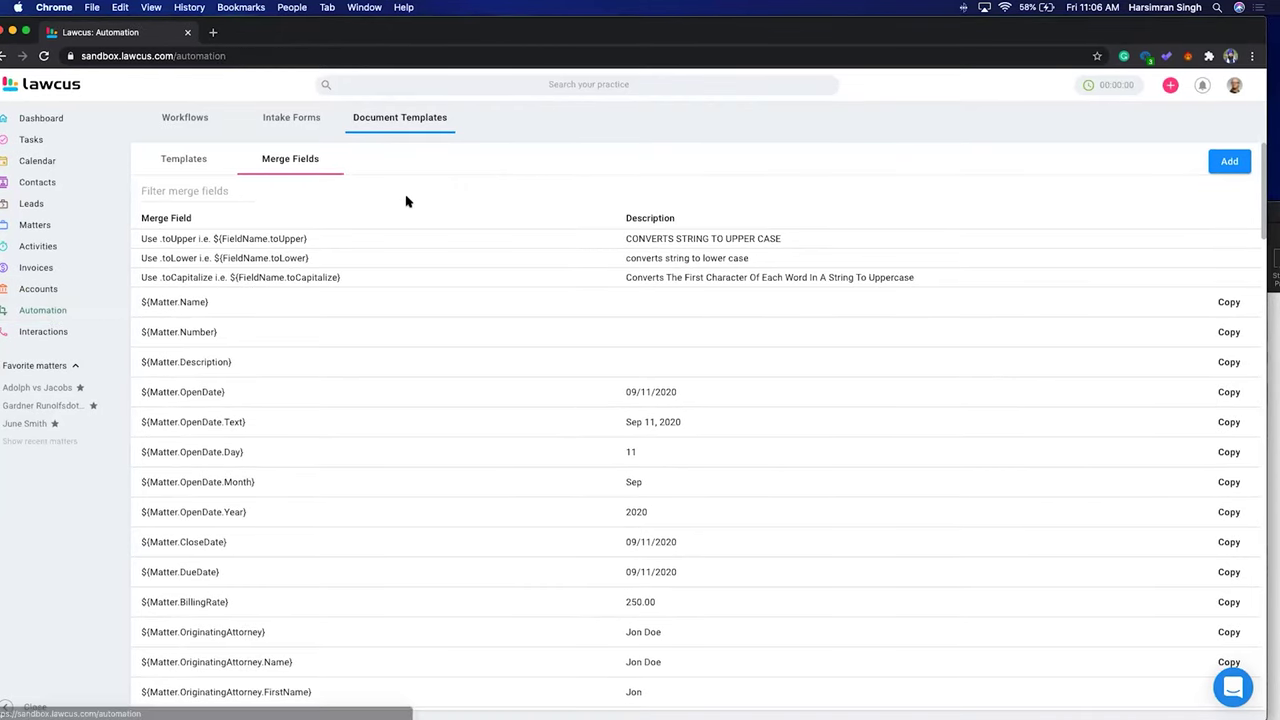
{"action": "left_click", "coordinate": [378, 121]}
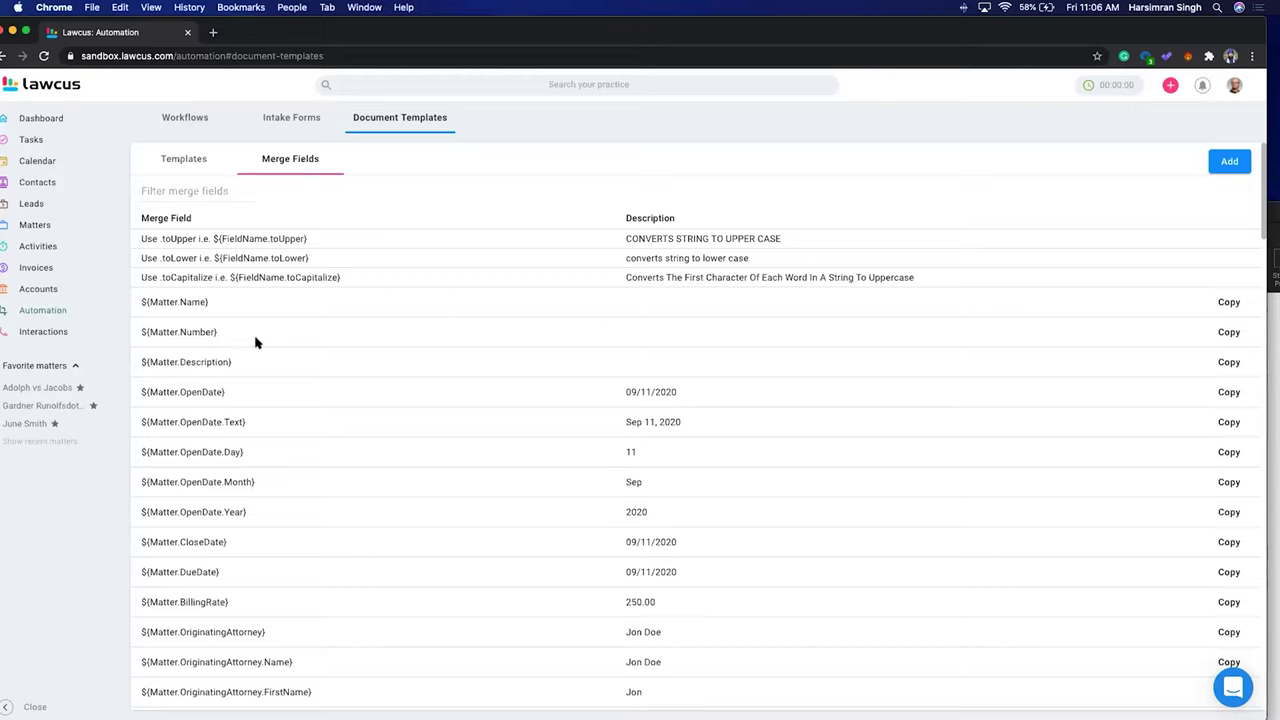
{"action": "left_click_drag", "start_coordinate": [210, 304], "coordinate": [141, 302]}
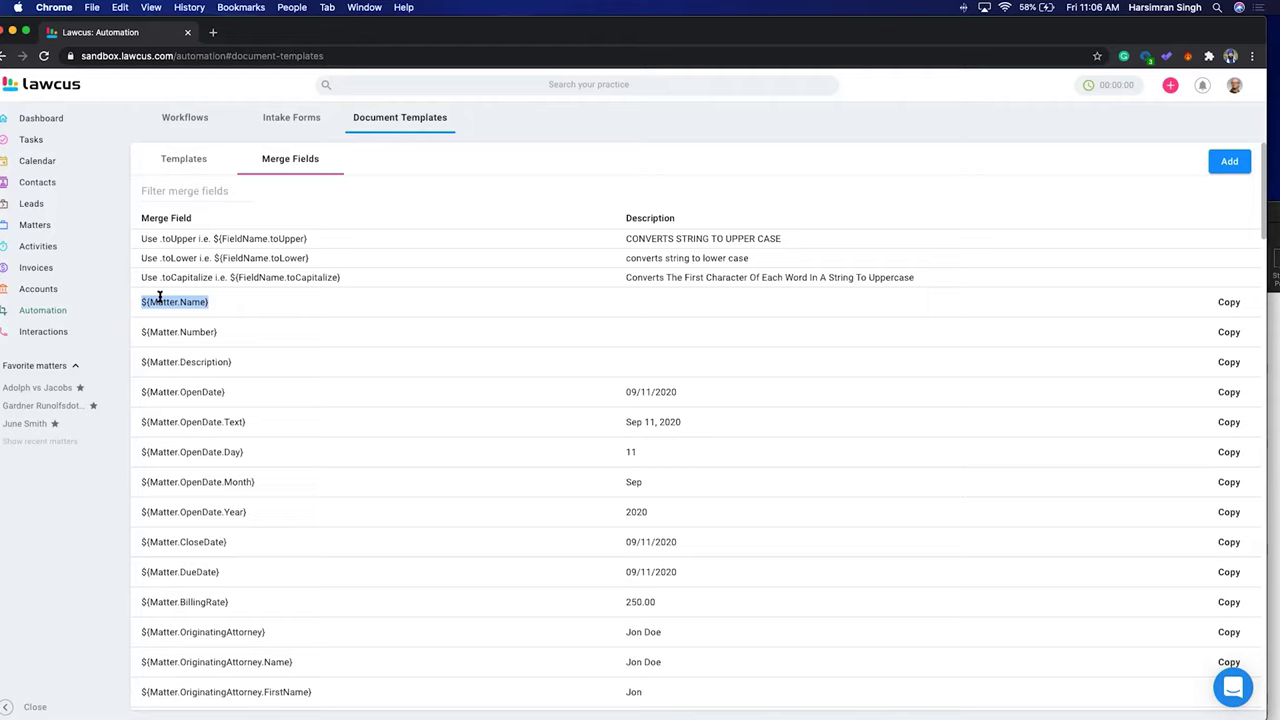
{"action": "right_click", "coordinate": [161, 300]}
{"action": "left_click", "coordinate": [187, 331]}
{"action": "left_click", "coordinate": [1231, 305]}
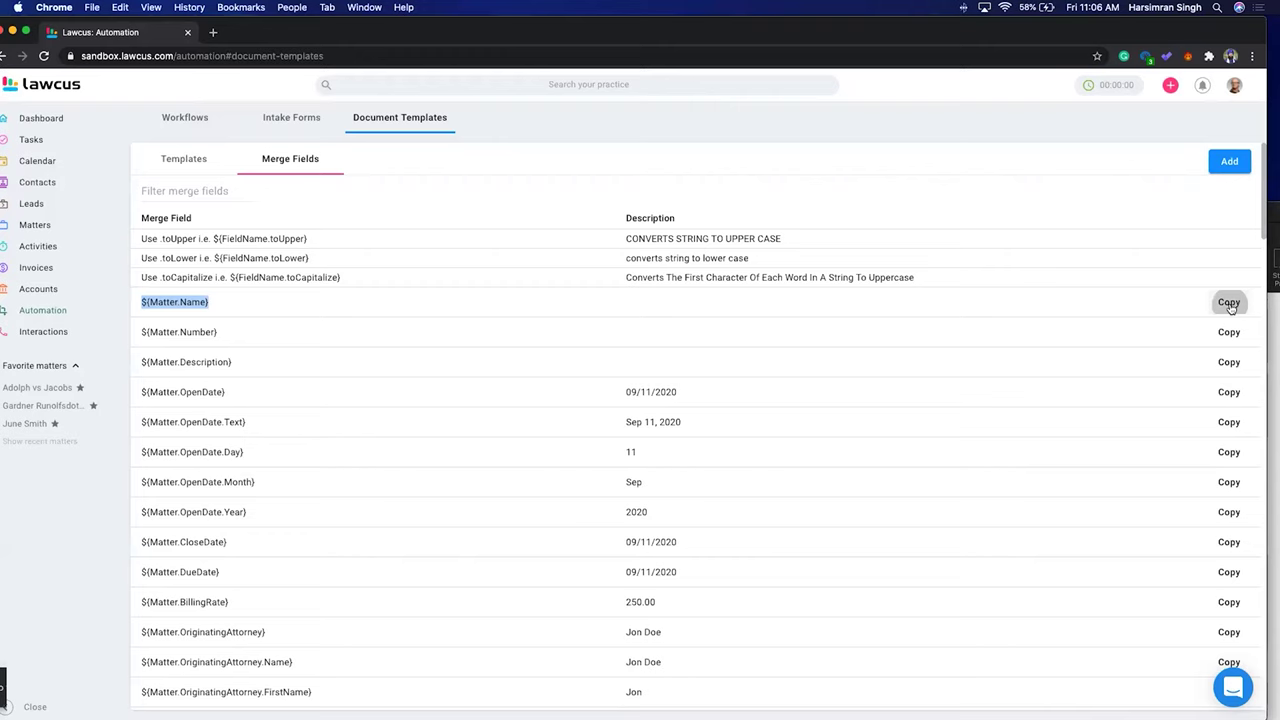
Step: Switch to Word and add the line "Matter: ${Matter.Name}" below the date, using the copied merge field
{"action": "mouse_move", "coordinate": [1262, 385]}
{"action": "left_click", "coordinate": [1261, 420]}
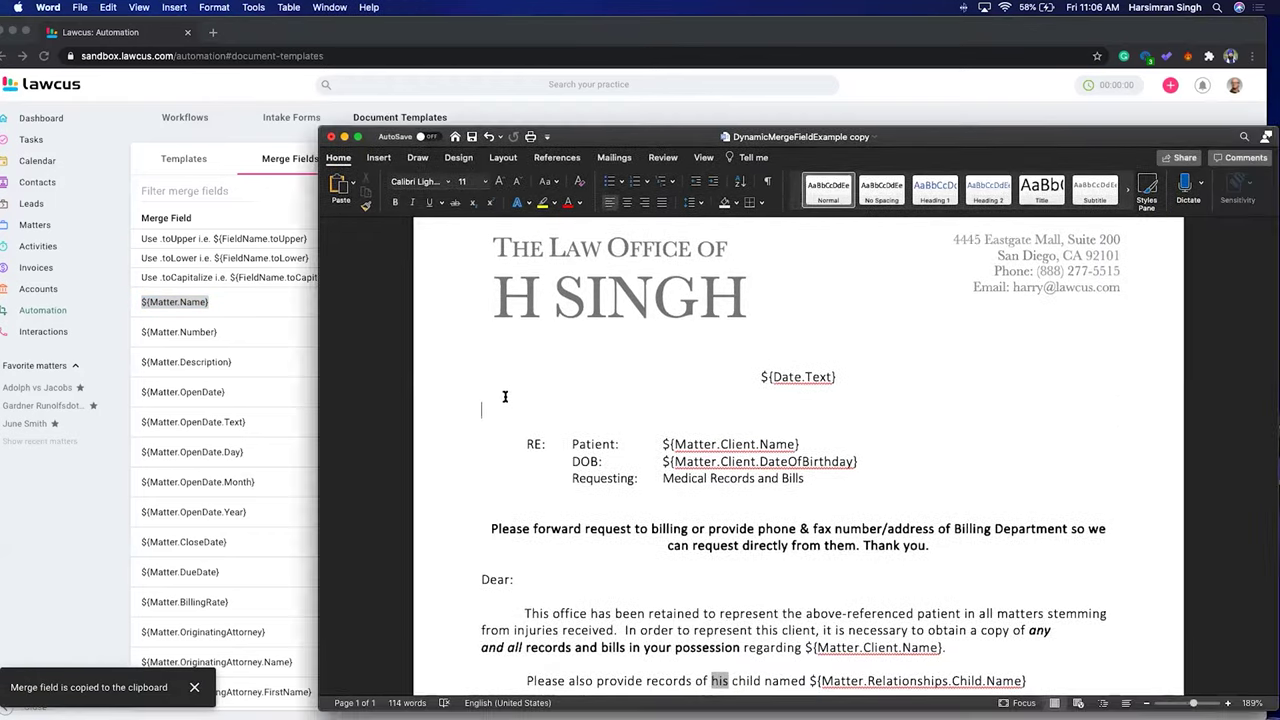
{"action": "type", "text": "Matter"}
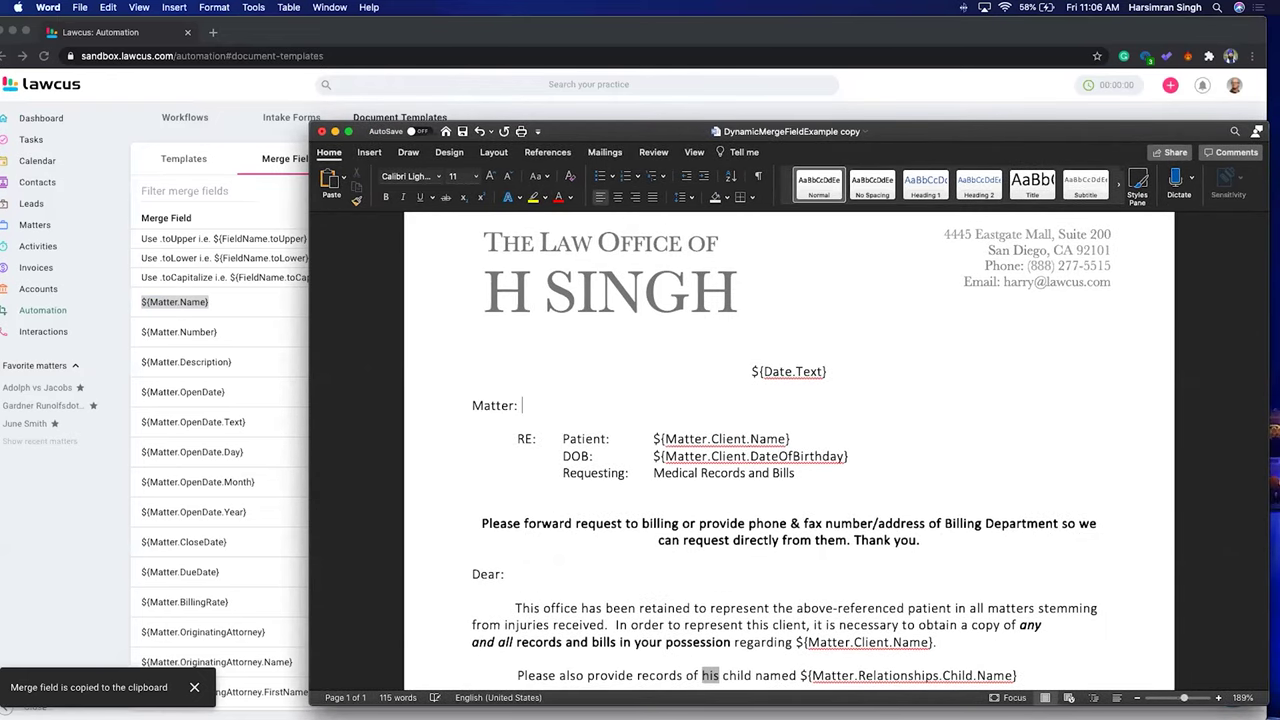
{"action": "type", "text": ":"}
{"action": "key", "text": "super+v"}
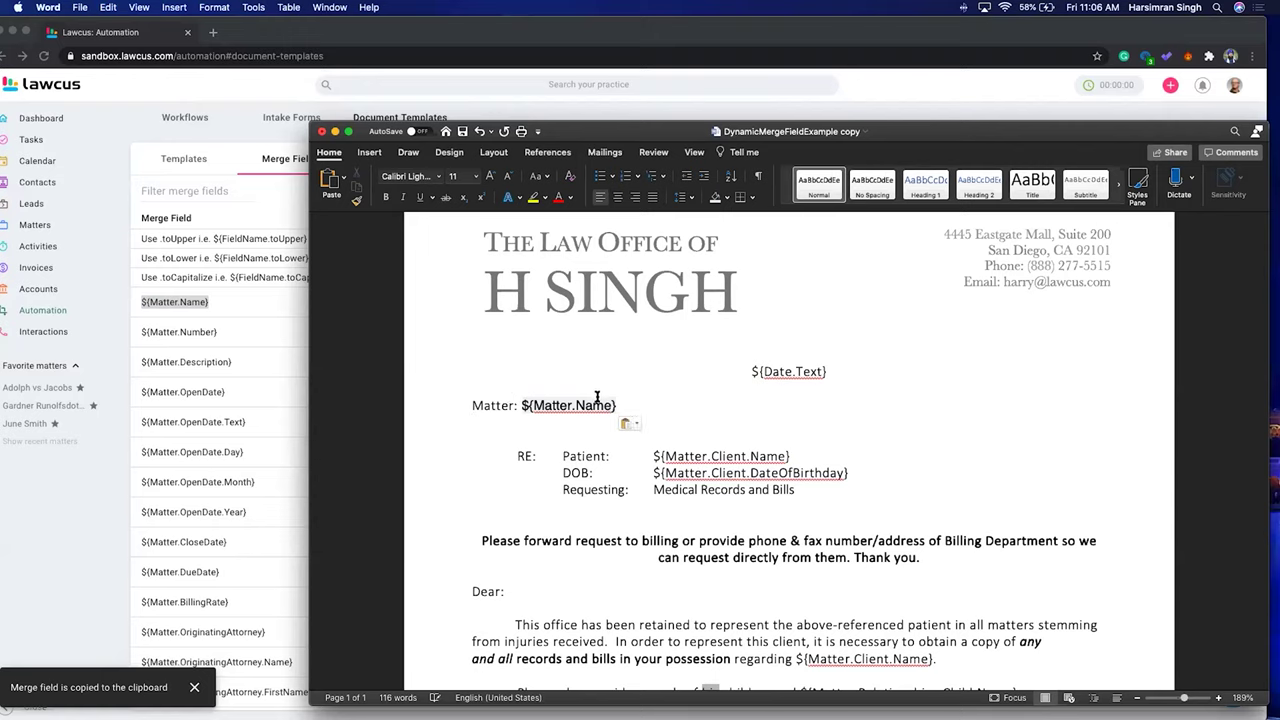
{"action": "key", "text": "Down"}
Step: Move the letter's window aside and add a "Client:" label on the line below the matter name
{"action": "left_click_drag", "start_coordinate": [617, 405], "coordinate": [521, 405]}
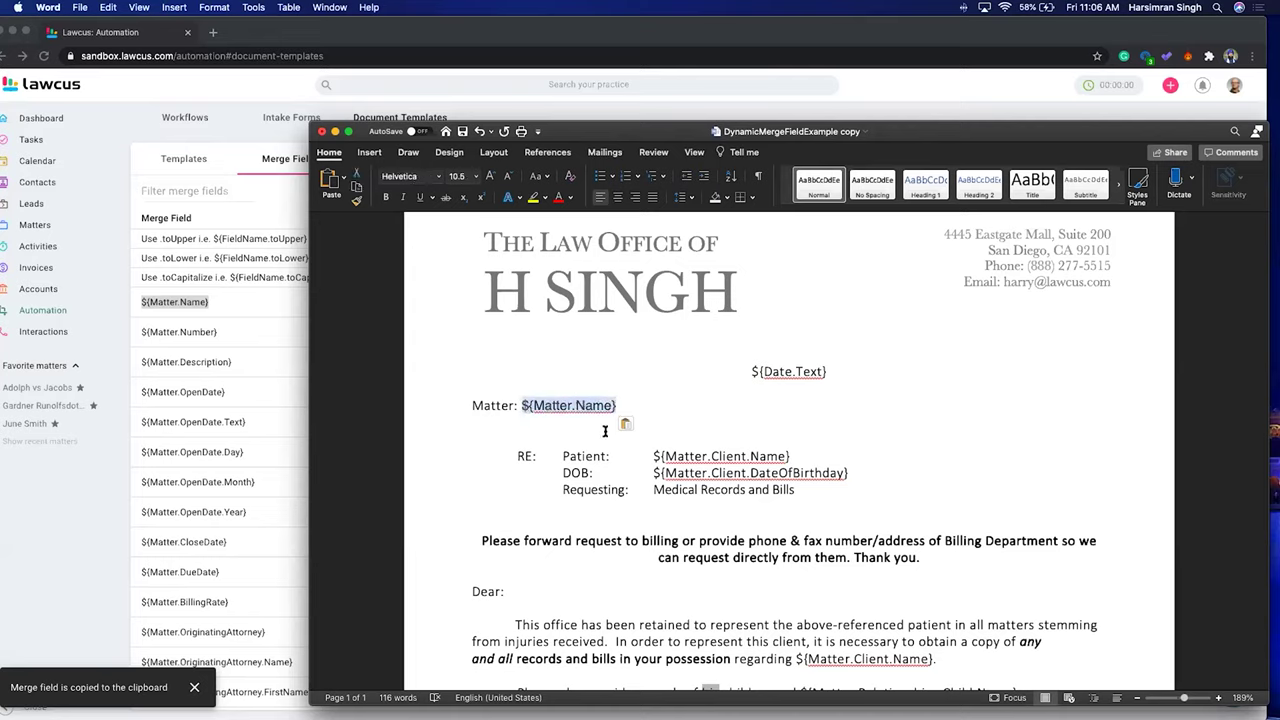
{"action": "left_click_drag", "start_coordinate": [596, 140], "coordinate": [786, 149]}
{"action": "left_click", "coordinate": [816, 412]}
{"action": "key", "text": "Return"}
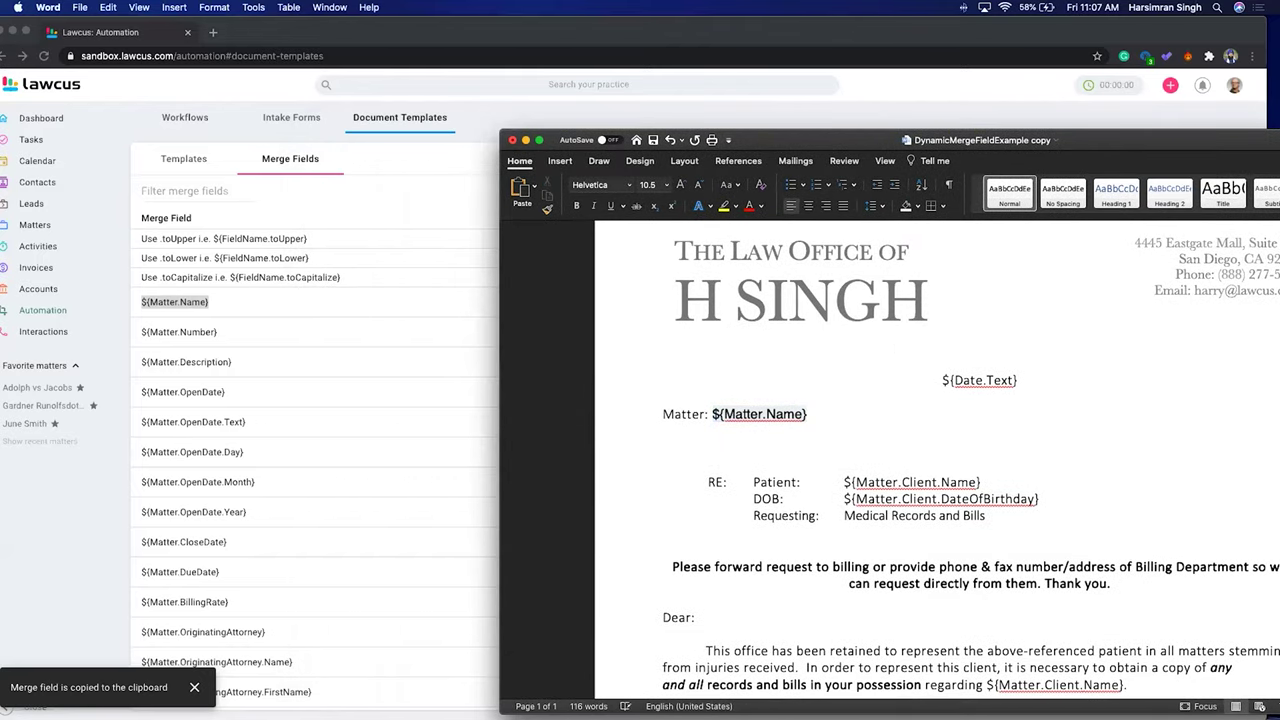
{"action": "type", "text": "Client:"}
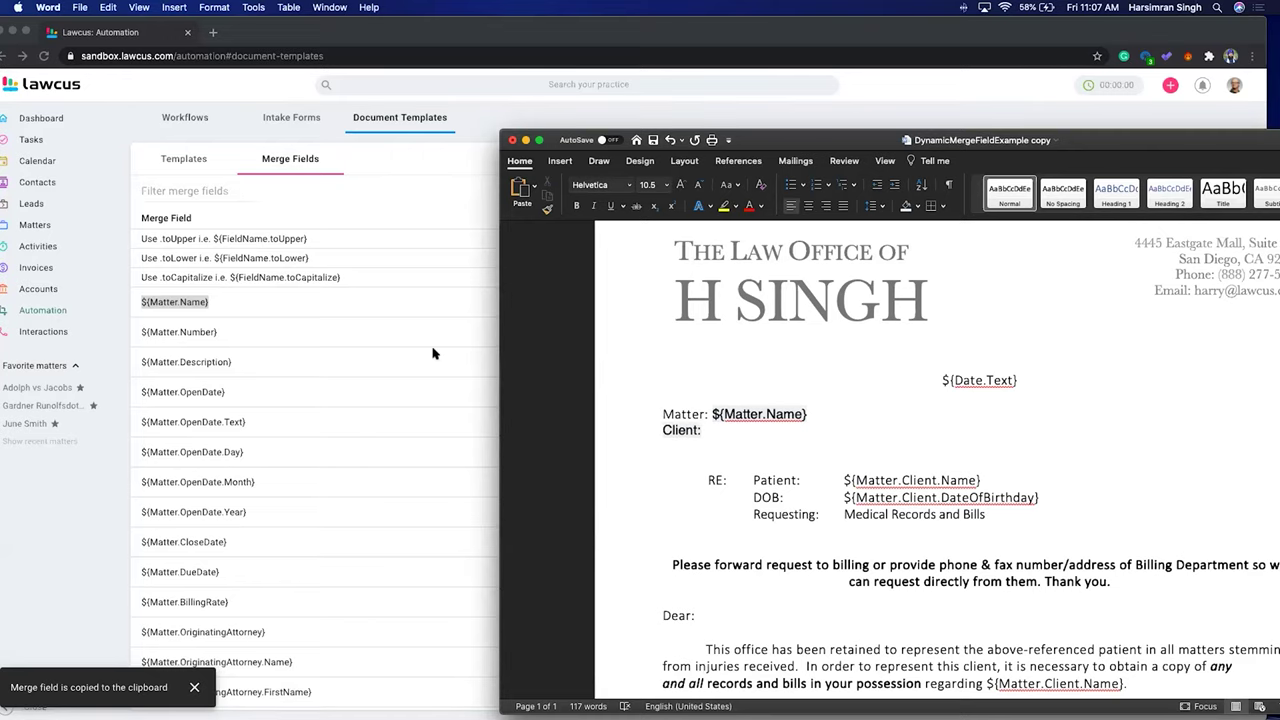
Step: Switch to Lawcus in Chrome, find the ${Matter.Client.Name} merge field in the list and copy it
{"action": "left_click", "coordinate": [440, 357]}
{"action": "scroll", "coordinate": [395, 405], "scroll_direction": "down", "scroll_amount": 5}
{"action": "scroll", "coordinate": [391, 409], "scroll_direction": "down", "scroll_amount": 8}
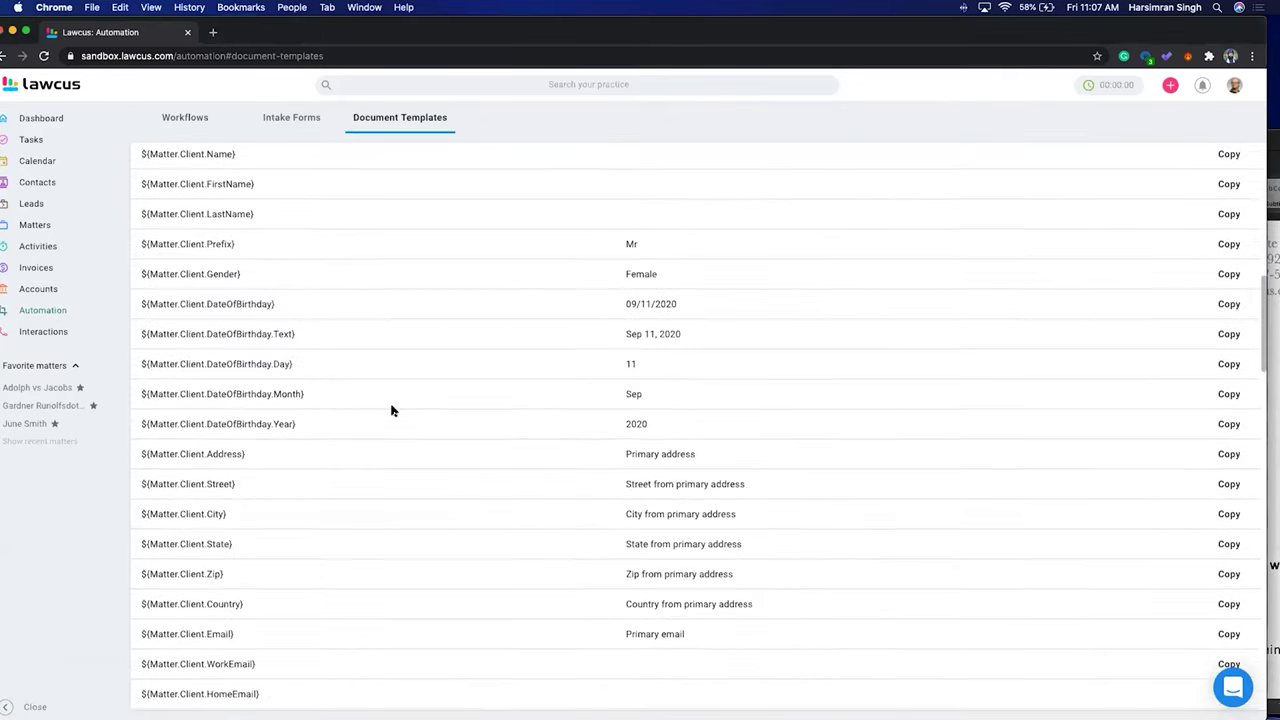
{"action": "scroll", "coordinate": [391, 409], "scroll_direction": "up", "scroll_amount": 10}
{"action": "scroll", "coordinate": [212, 199], "scroll_direction": "up", "scroll_amount": 5}
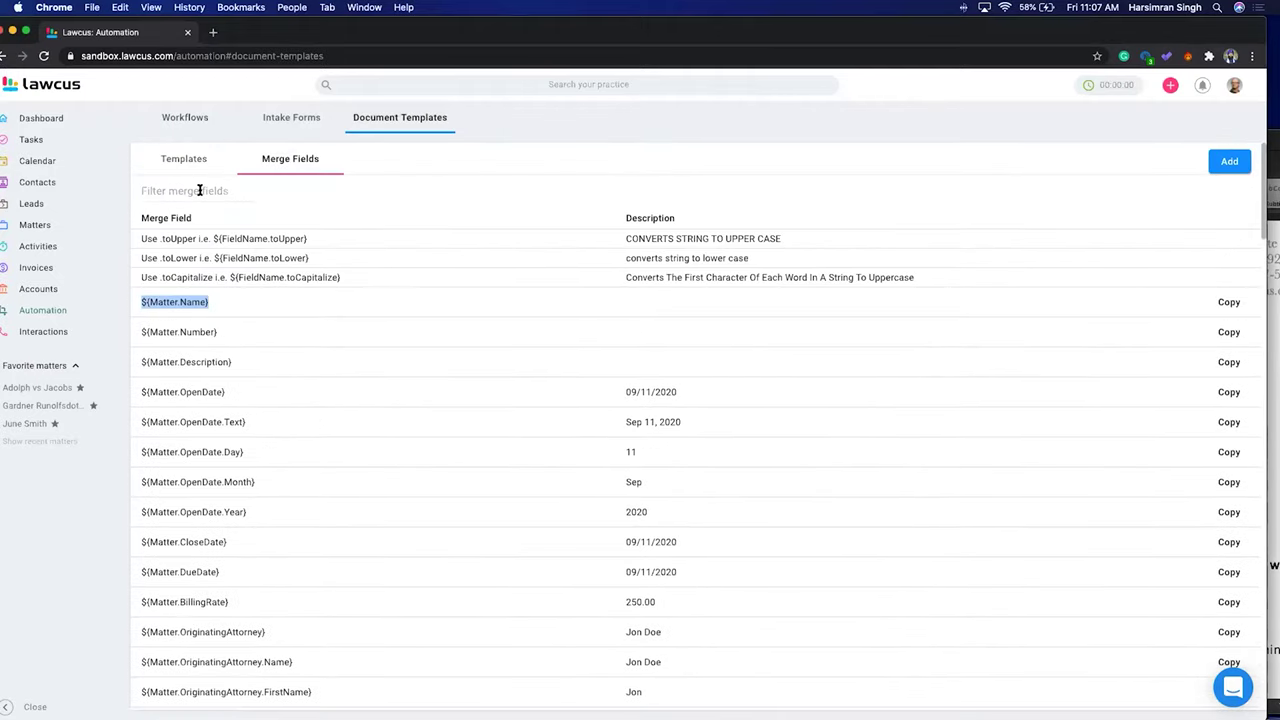
{"action": "left_click", "coordinate": [198, 191]}
{"action": "scroll", "coordinate": [342, 374], "scroll_direction": "down", "scroll_amount": 10}
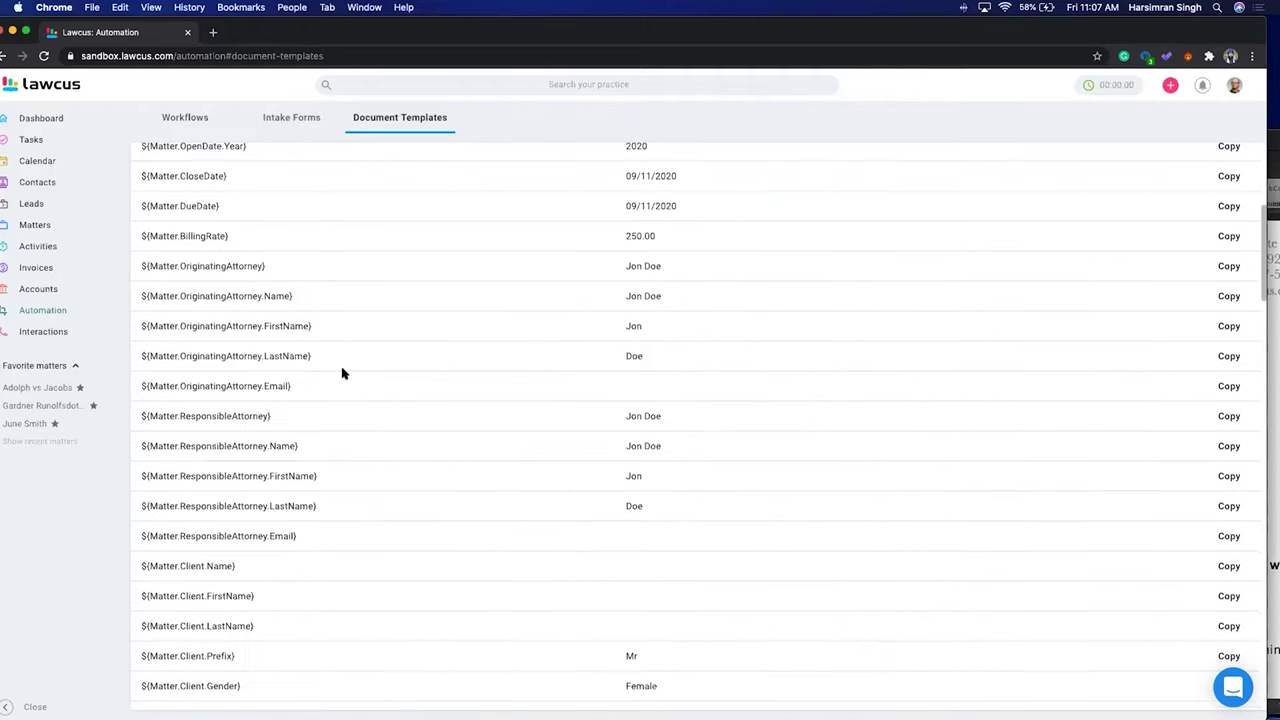
{"action": "scroll", "coordinate": [342, 374], "scroll_direction": "down", "scroll_amount": 10}
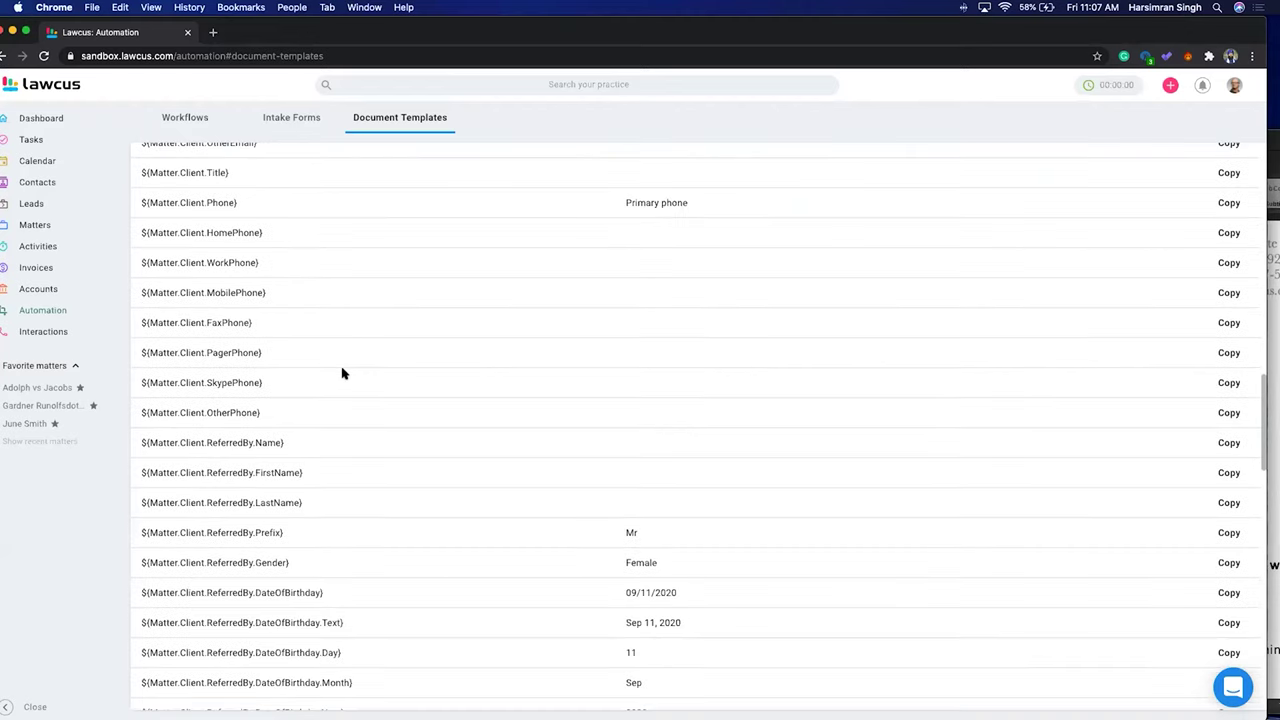
{"action": "scroll", "coordinate": [342, 374], "scroll_direction": "up", "scroll_amount": 2}
{"action": "scroll", "coordinate": [340, 372], "scroll_direction": "up", "scroll_amount": 6}
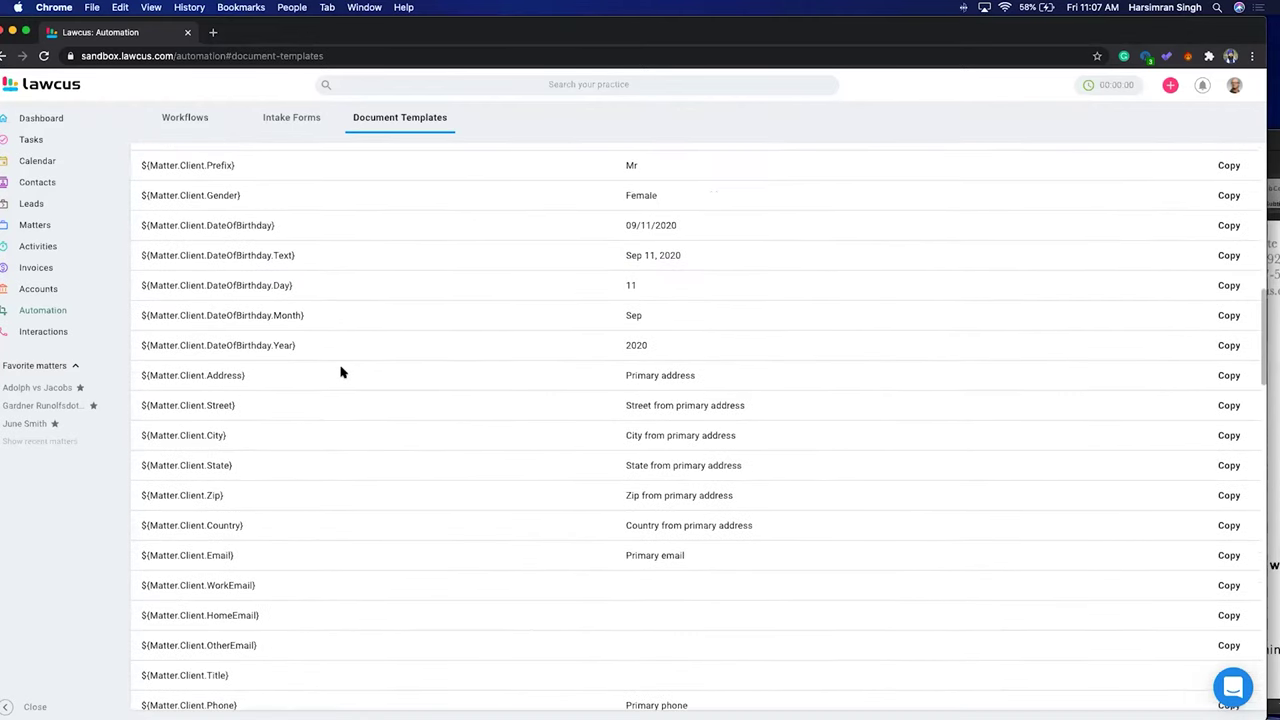
{"action": "scroll", "coordinate": [340, 372], "scroll_direction": "up", "scroll_amount": 5}
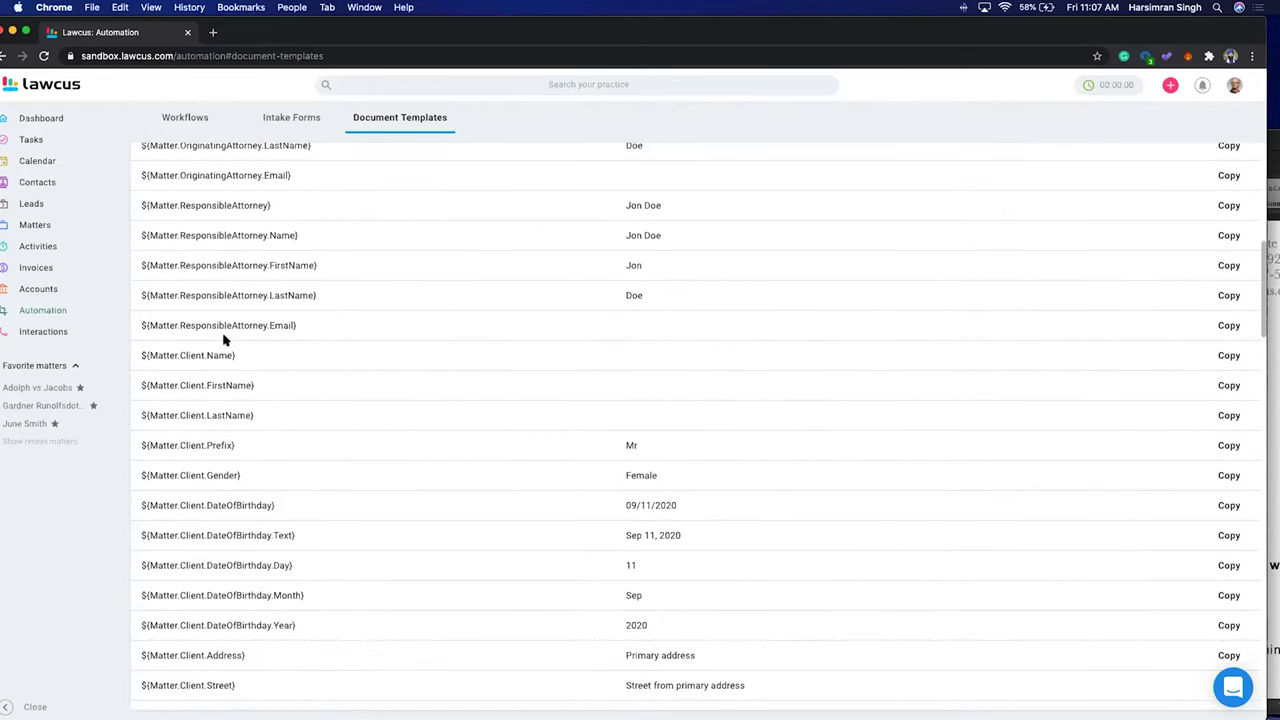
{"action": "left_click_drag", "start_coordinate": [238, 357], "coordinate": [142, 353]}
{"action": "right_click", "coordinate": [156, 354]}
{"action": "left_click", "coordinate": [190, 384]}
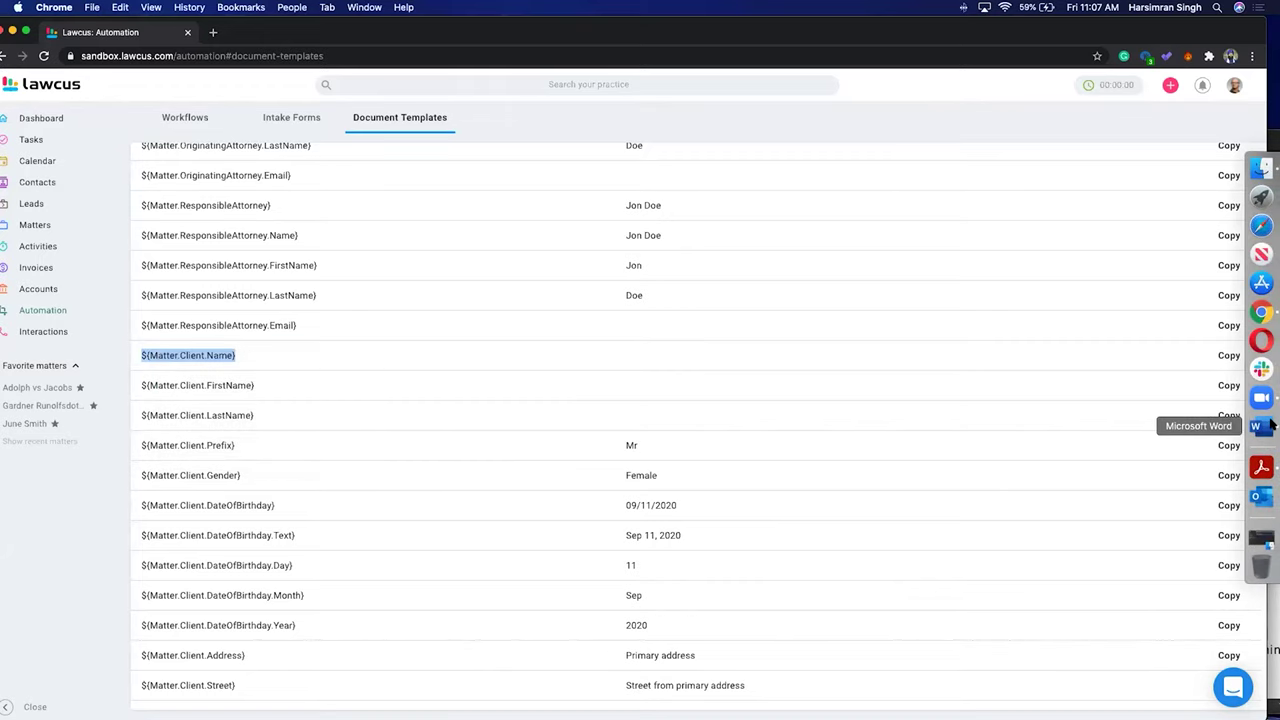
Step: Switch to Word and paste the ${Matter.Client.Name} merge field after the "Client:" label
{"action": "left_click", "coordinate": [1270, 426]}
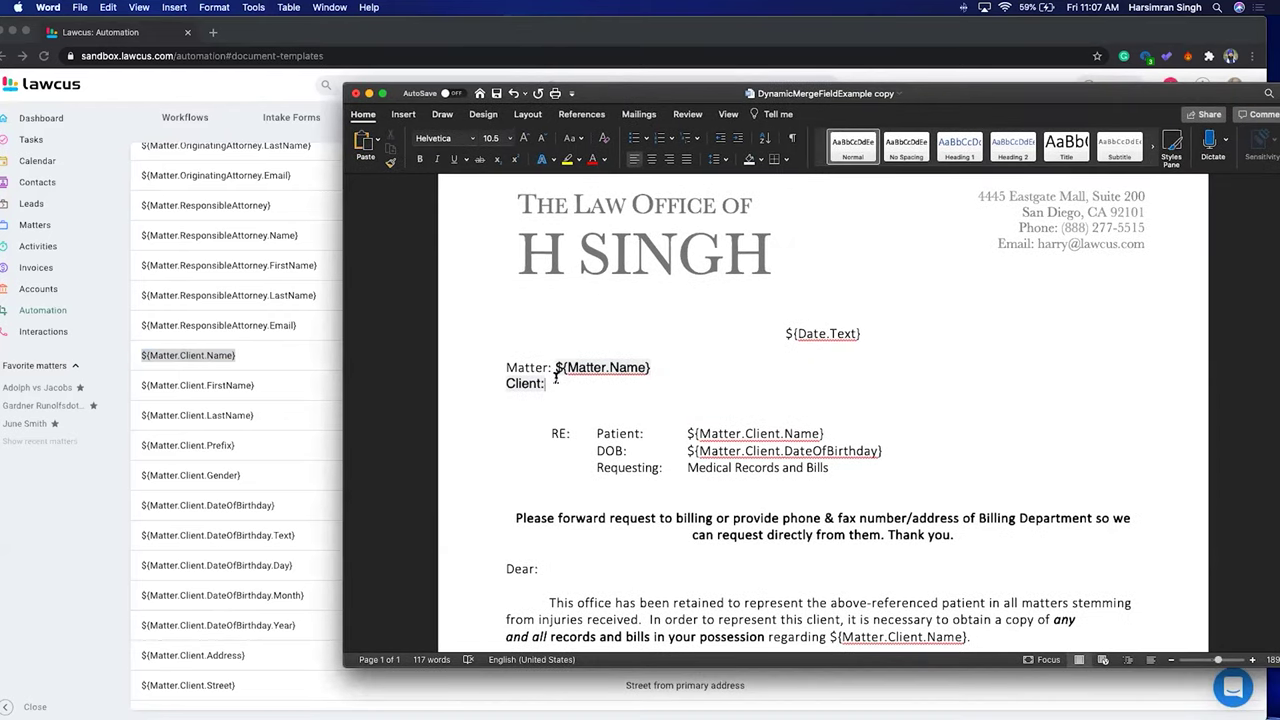
{"action": "key", "text": "super+v"}
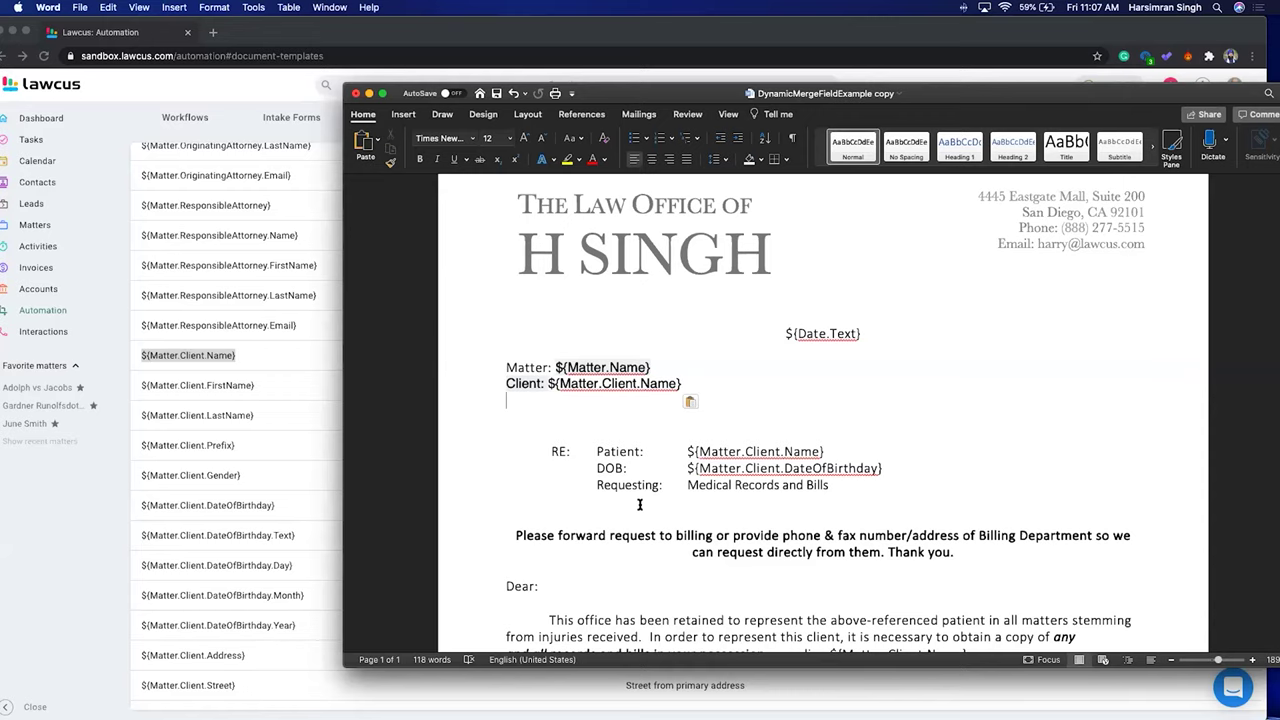
{"action": "scroll", "coordinate": [640, 504], "scroll_direction": "down", "scroll_amount": 1}
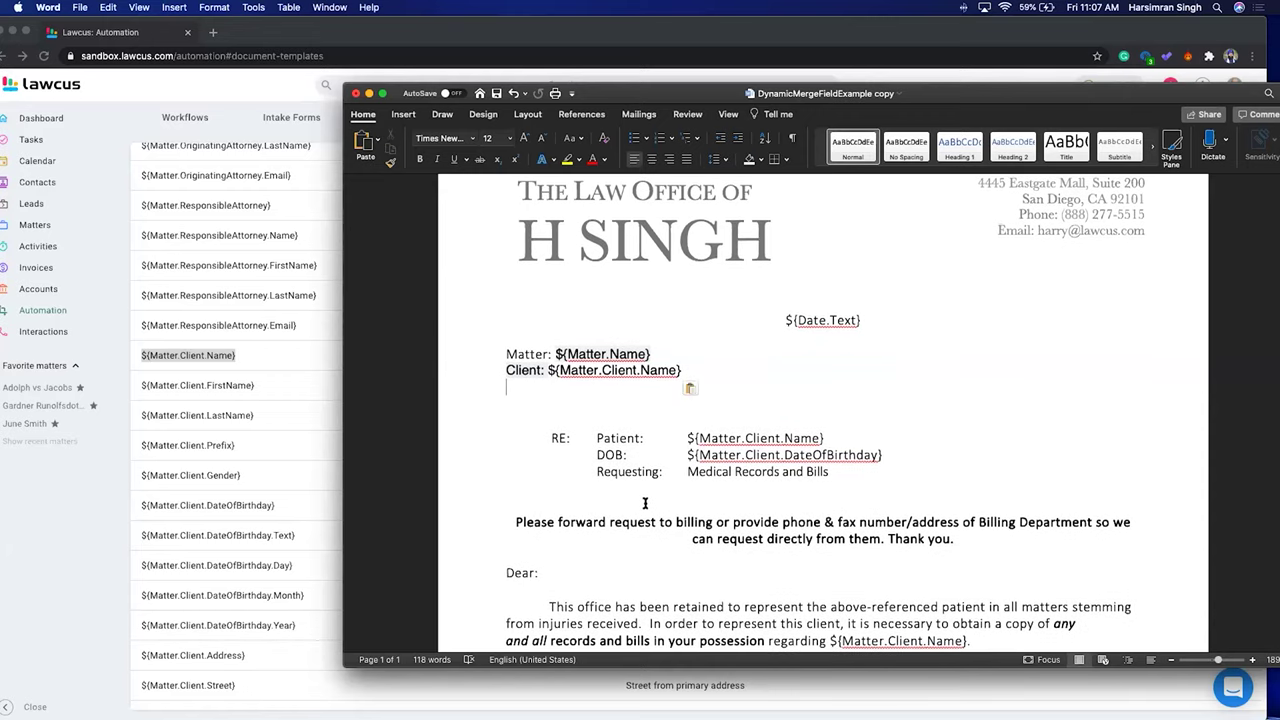
Step: Move the letter's window up slightly and select the conditional word "his" in the child records sentence
{"action": "left_click_drag", "start_coordinate": [643, 92], "coordinate": [609, 61]}
{"action": "scroll", "coordinate": [790, 420], "scroll_direction": "down", "scroll_amount": 5}
{"action": "double_click", "coordinate": [709, 424]}
{"action": "scroll", "coordinate": [823, 422], "scroll_direction": "down", "scroll_amount": 3}
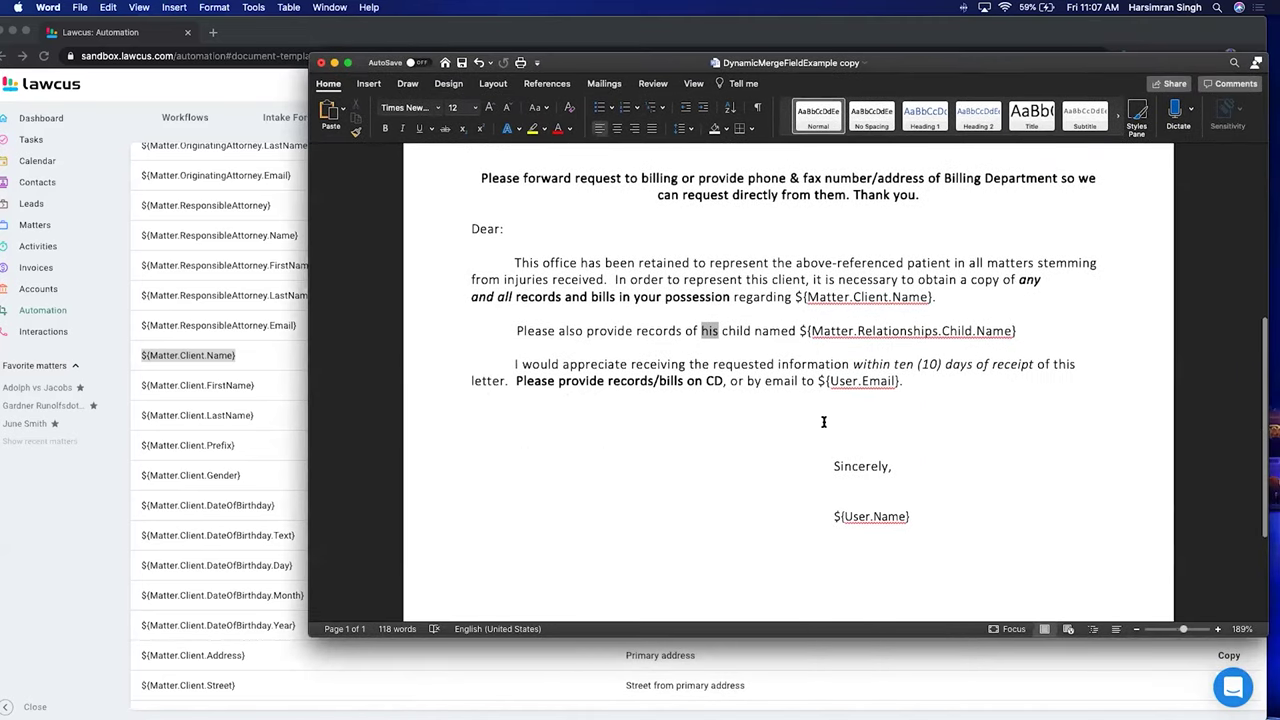
{"action": "scroll", "coordinate": [823, 420], "scroll_direction": "up", "scroll_amount": 2}
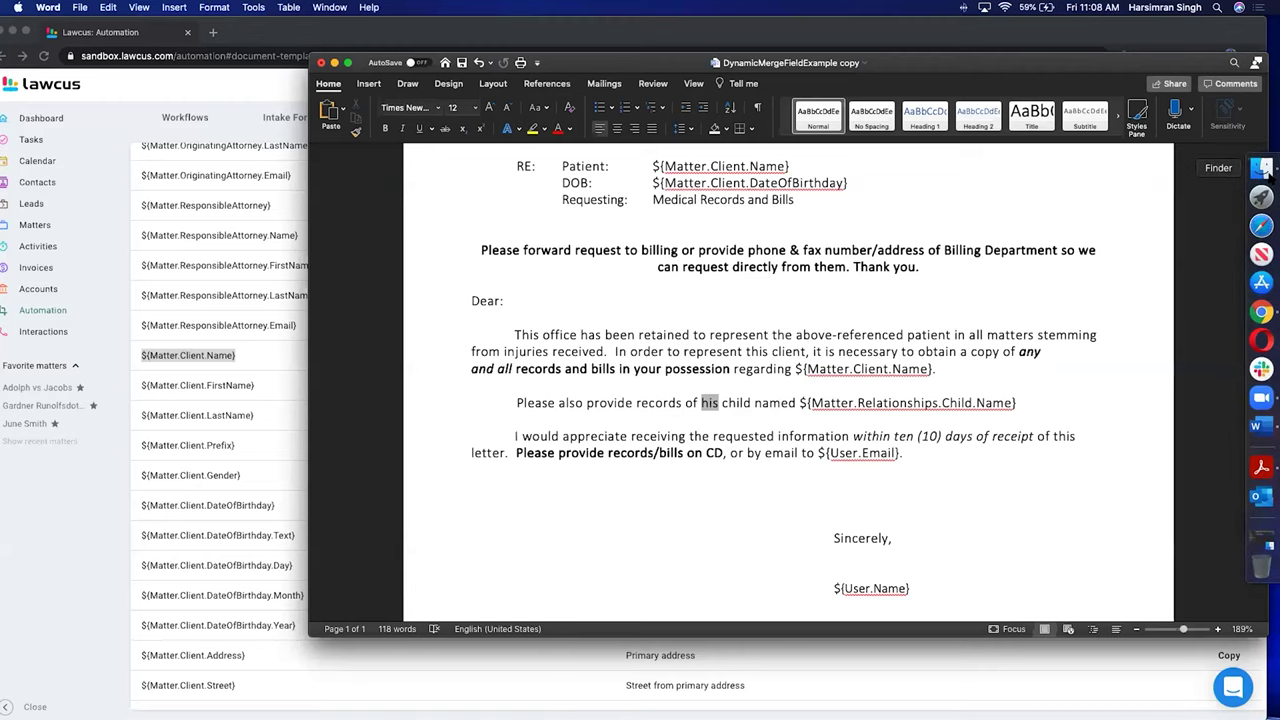
Step: Move the letter's window to the upper edge of the display and enlarge it to nearly fill the screen
{"action": "left_click", "coordinate": [1261, 177]}
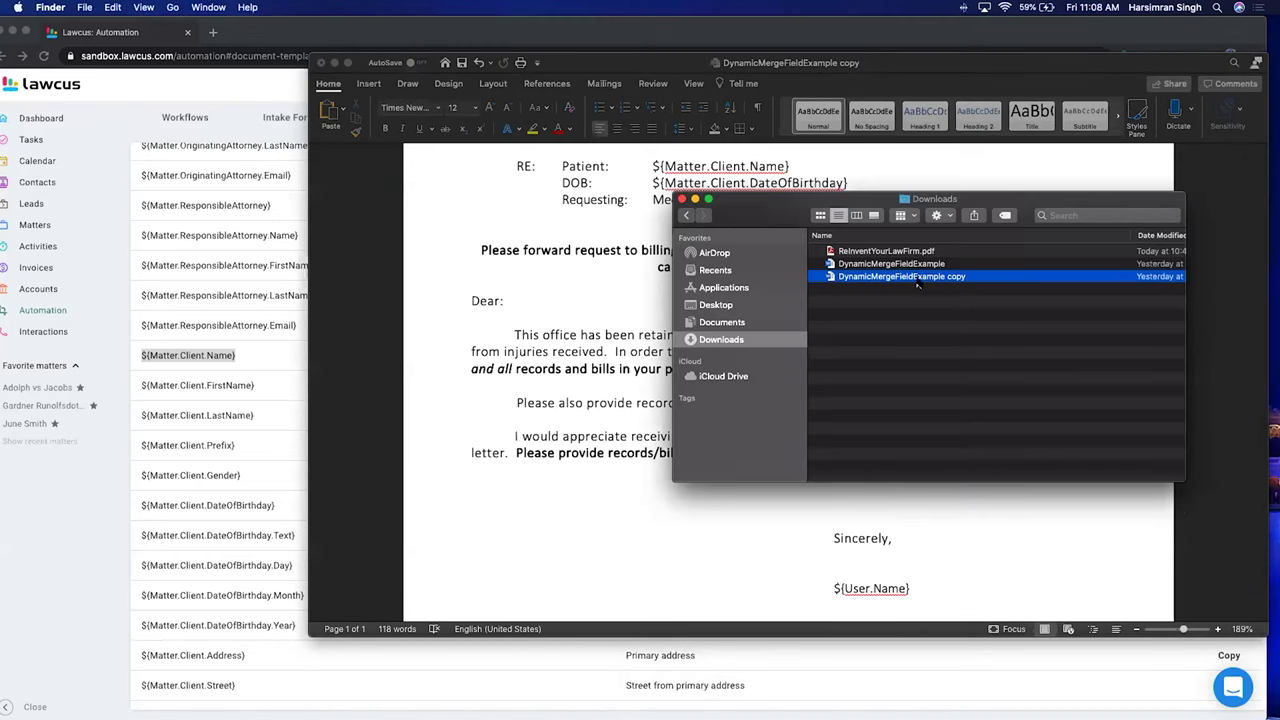
{"action": "left_click", "coordinate": [555, 493]}
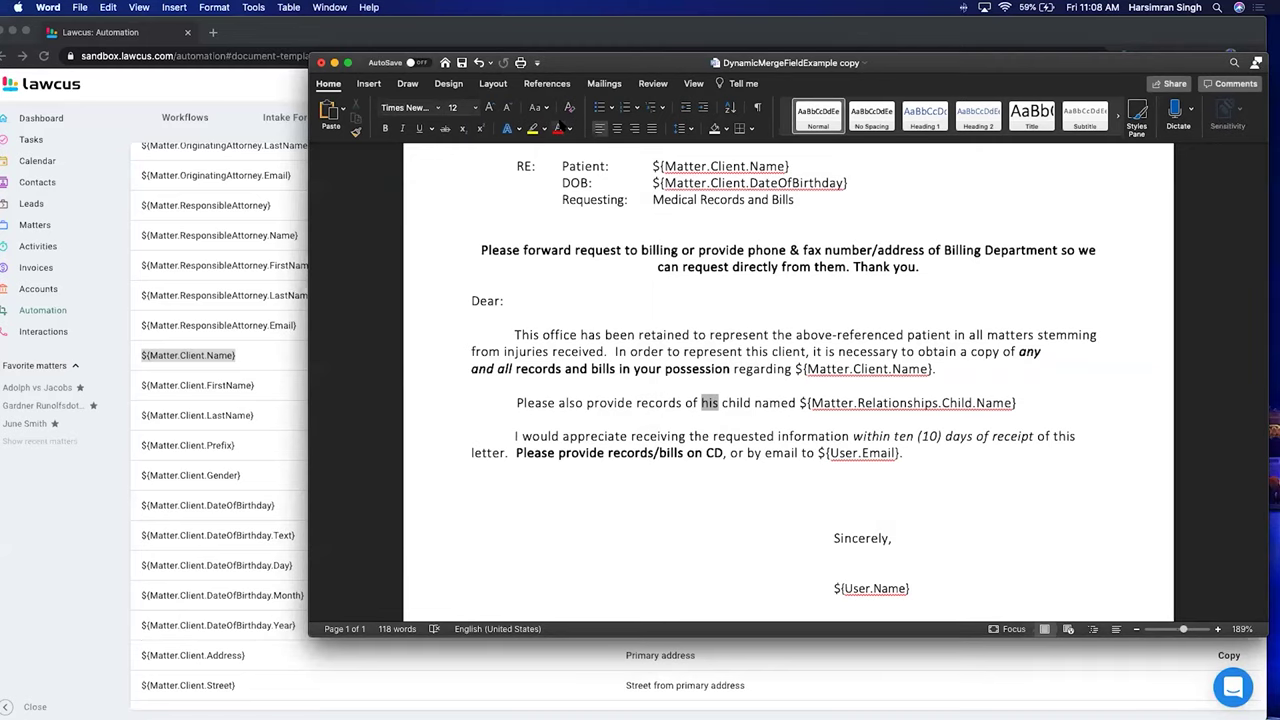
{"action": "left_click_drag", "start_coordinate": [576, 63], "coordinate": [482, 31]}
{"action": "left_click_drag", "start_coordinate": [600, 30], "coordinate": [465, 25]}
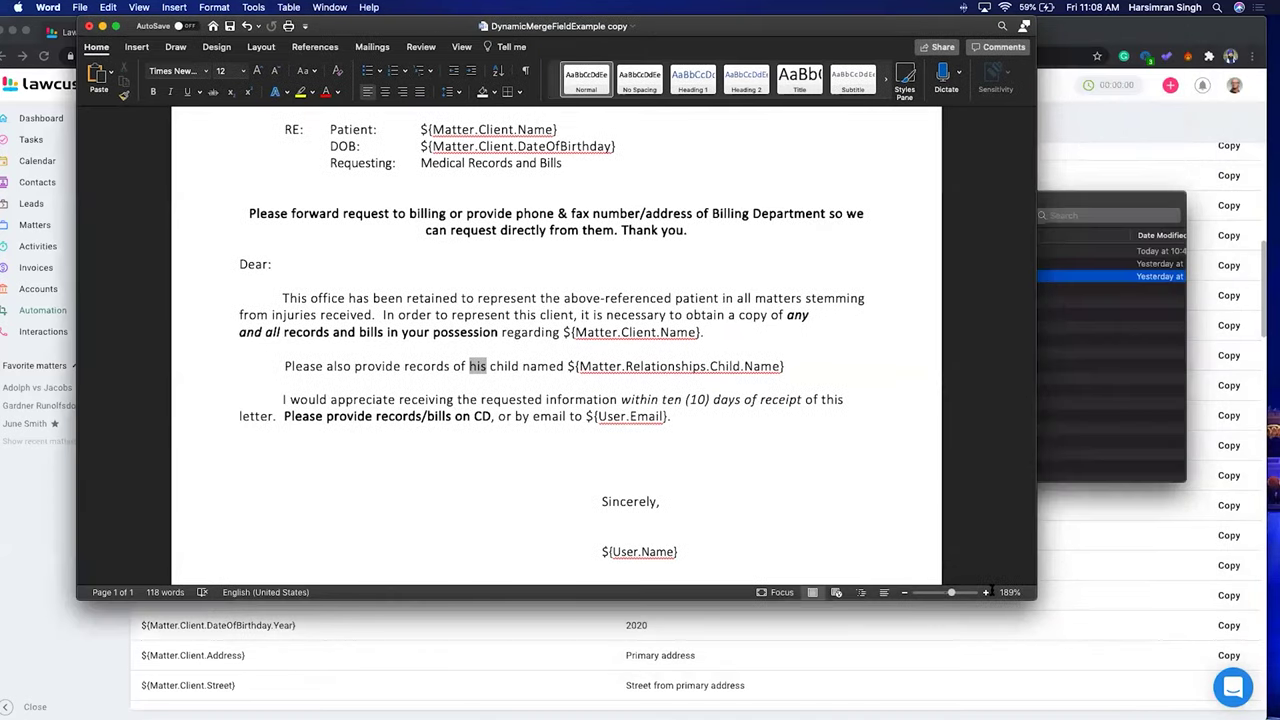
{"action": "left_click_drag", "start_coordinate": [1016, 603], "coordinate": [1225, 718]}
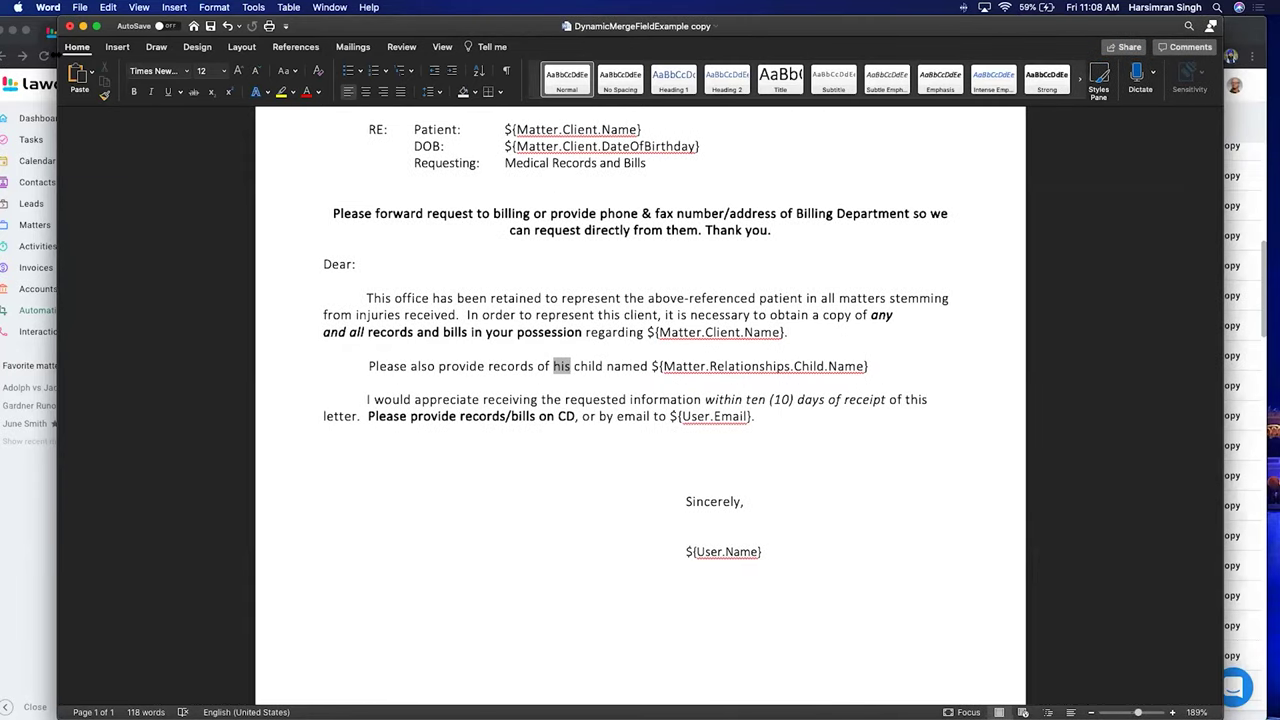
{"action": "left_click_drag", "start_coordinate": [57, 64], "coordinate": [2, 64]}
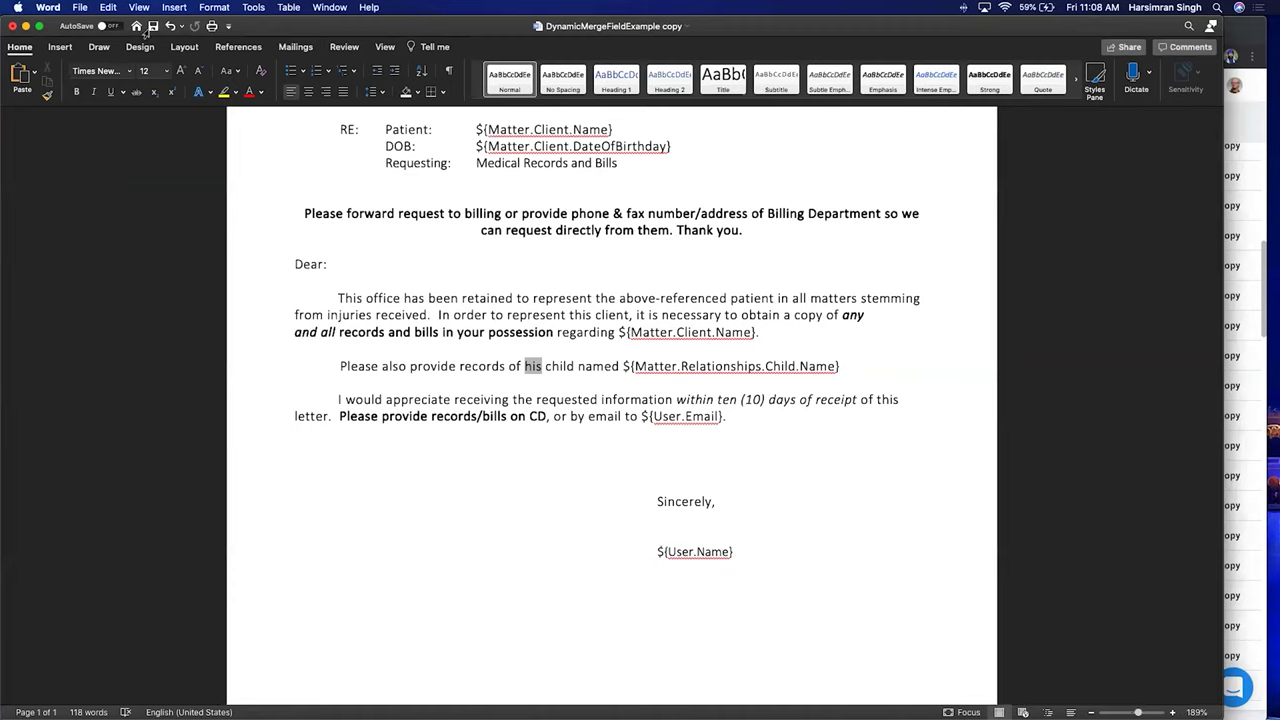
Step: Set the view preferences to show field codes instead of values and select the gender IF field in the child records sentence
{"action": "left_click", "coordinate": [56, 8]}
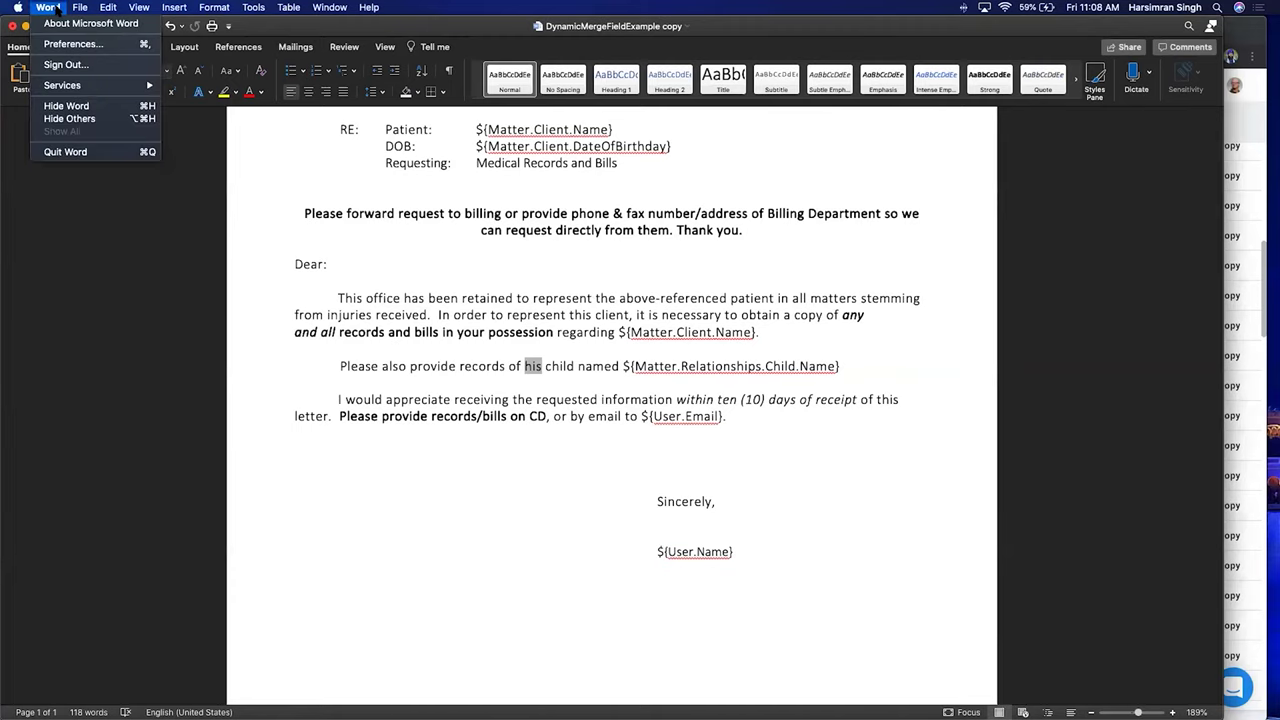
{"action": "left_click", "coordinate": [72, 44]}
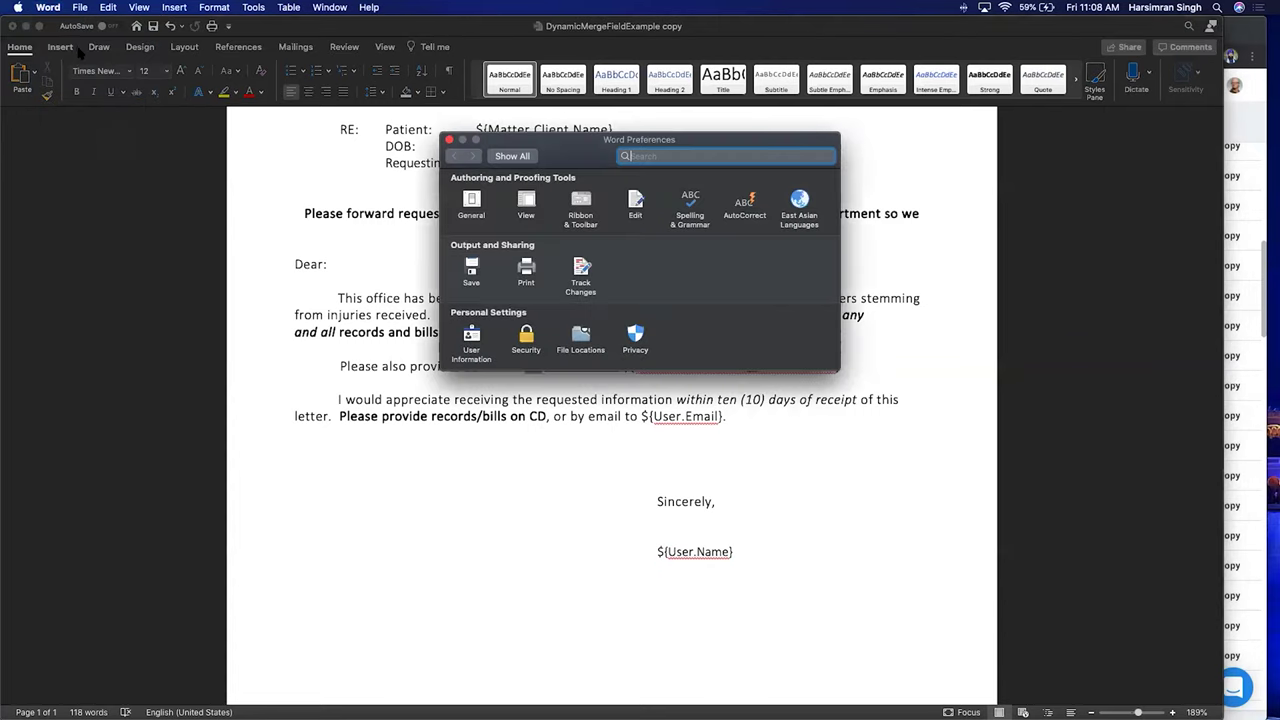
{"action": "left_click", "coordinate": [526, 200]}
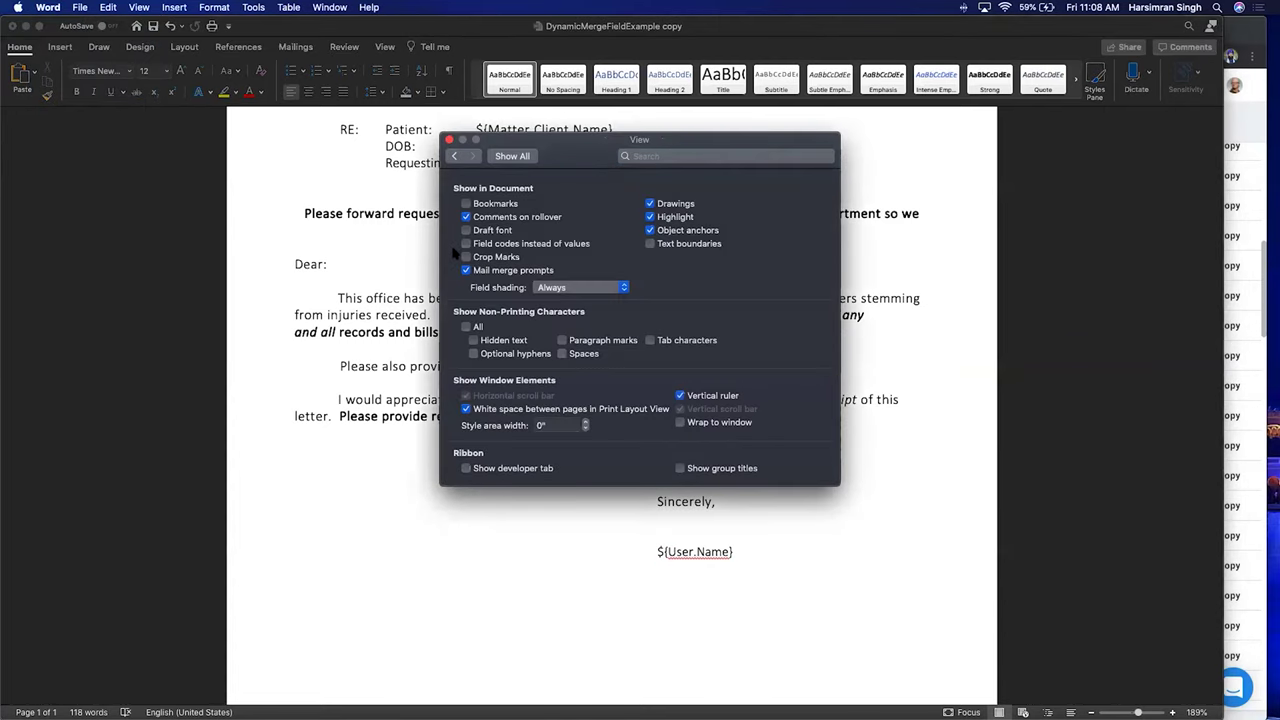
{"action": "left_click", "coordinate": [465, 244]}
{"action": "left_click", "coordinate": [448, 140]}
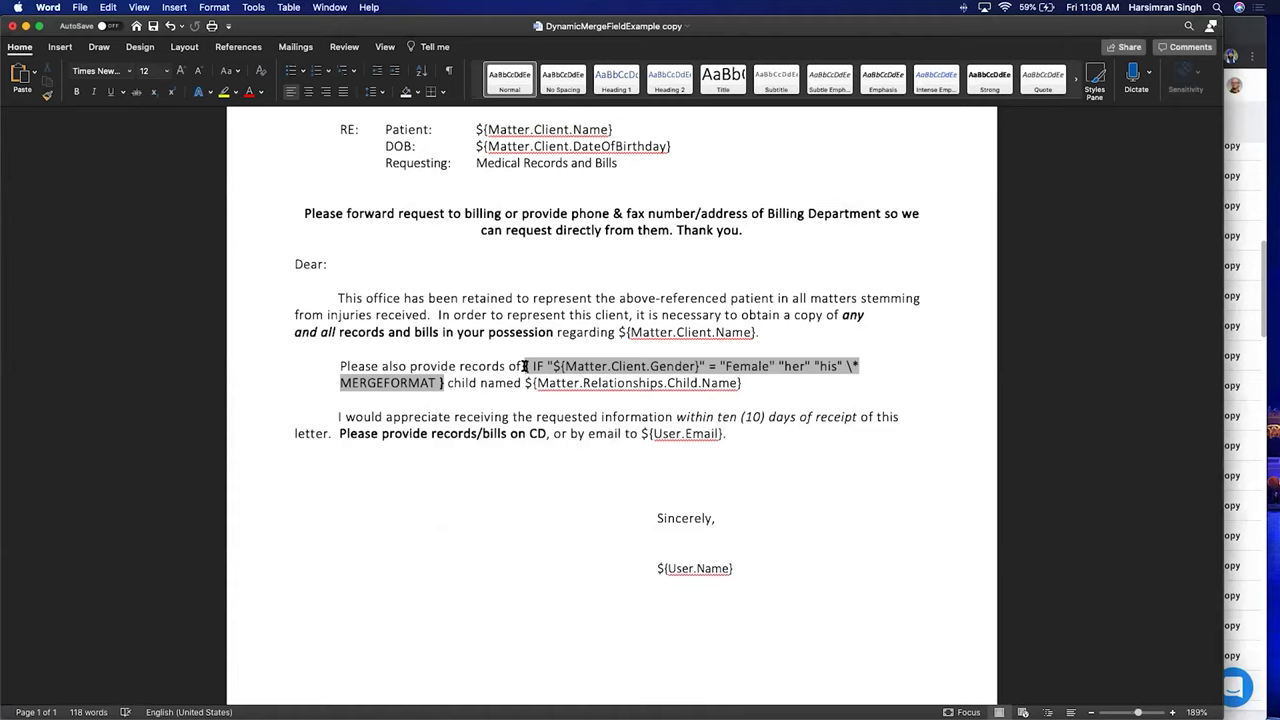
{"action": "left_click_drag", "start_coordinate": [455, 373], "coordinate": [444, 381]}
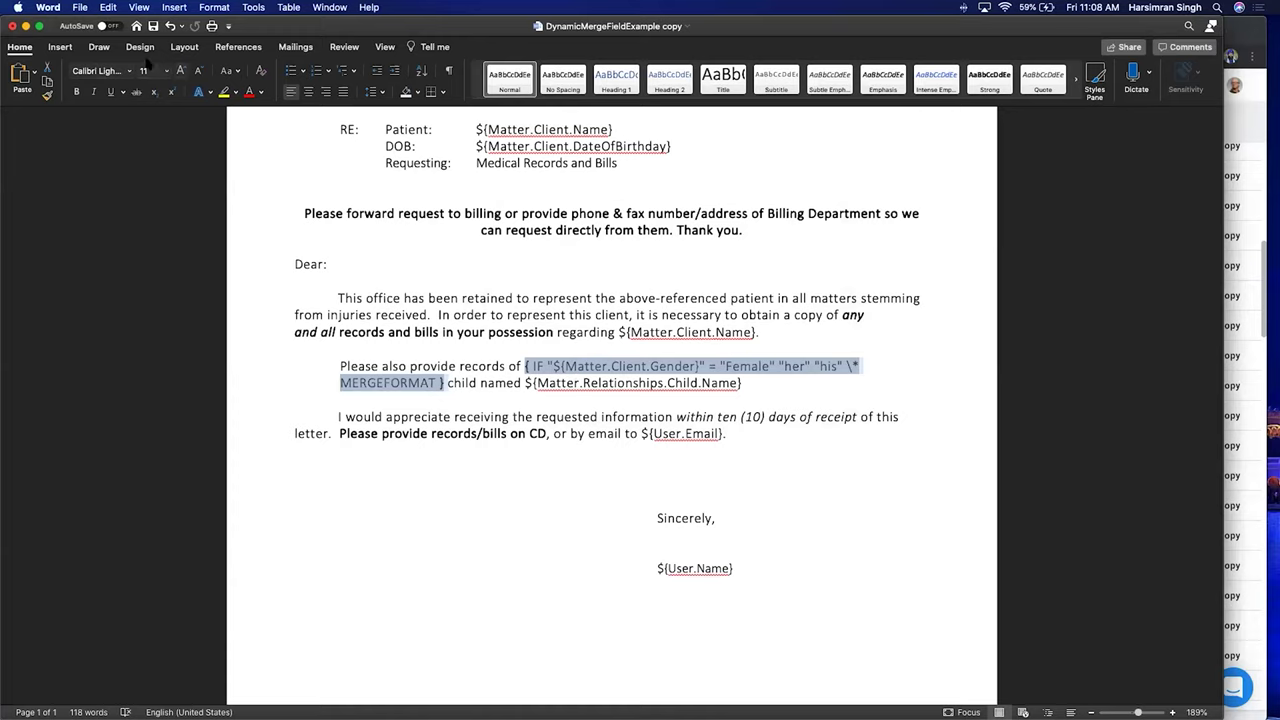
Step: Reopen the view preferences and move the dialog clear of the letter's IF field
{"action": "left_click", "coordinate": [41, 8]}
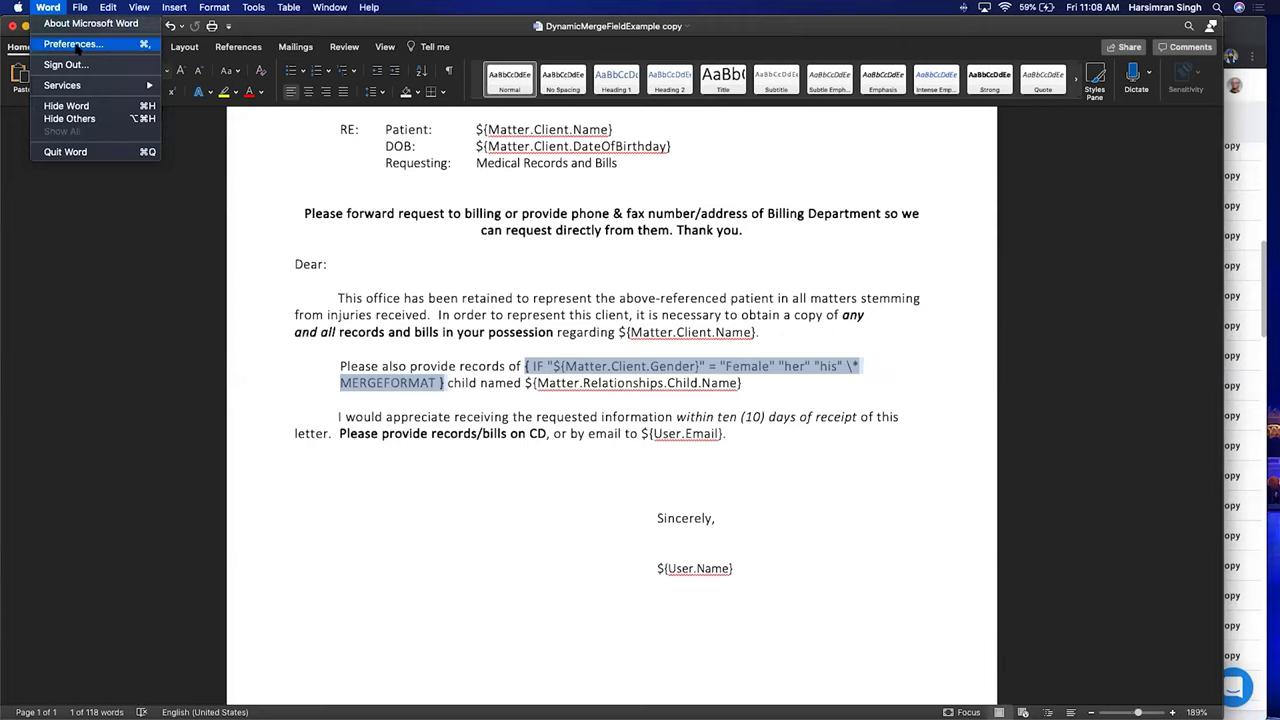
{"action": "left_click", "coordinate": [73, 44]}
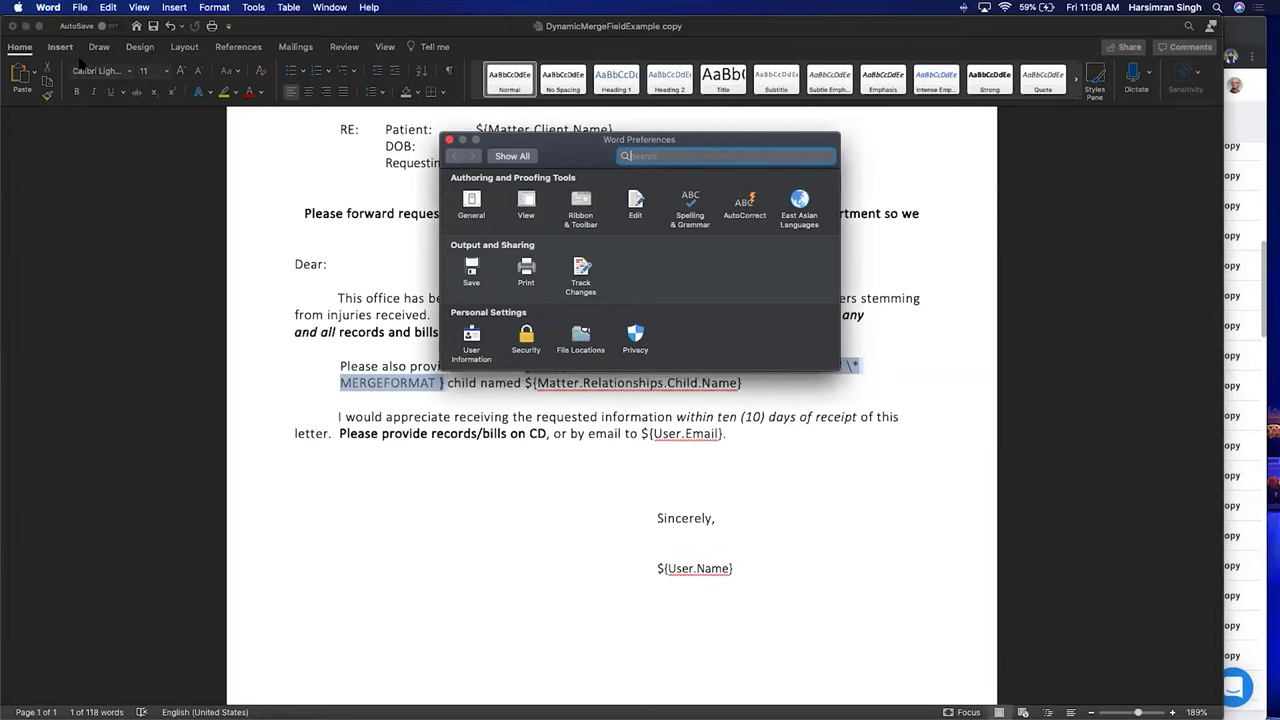
{"action": "left_click", "coordinate": [518, 204]}
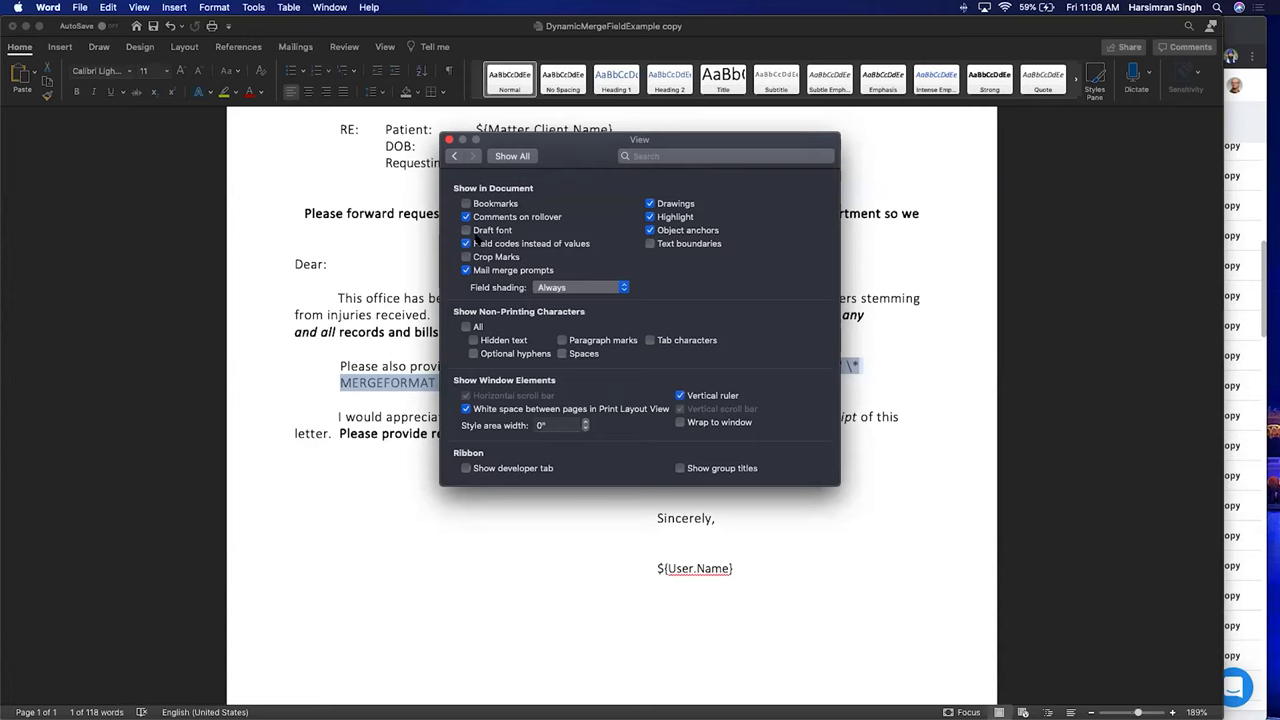
{"action": "left_click_drag", "start_coordinate": [560, 160], "coordinate": [993, 180]}
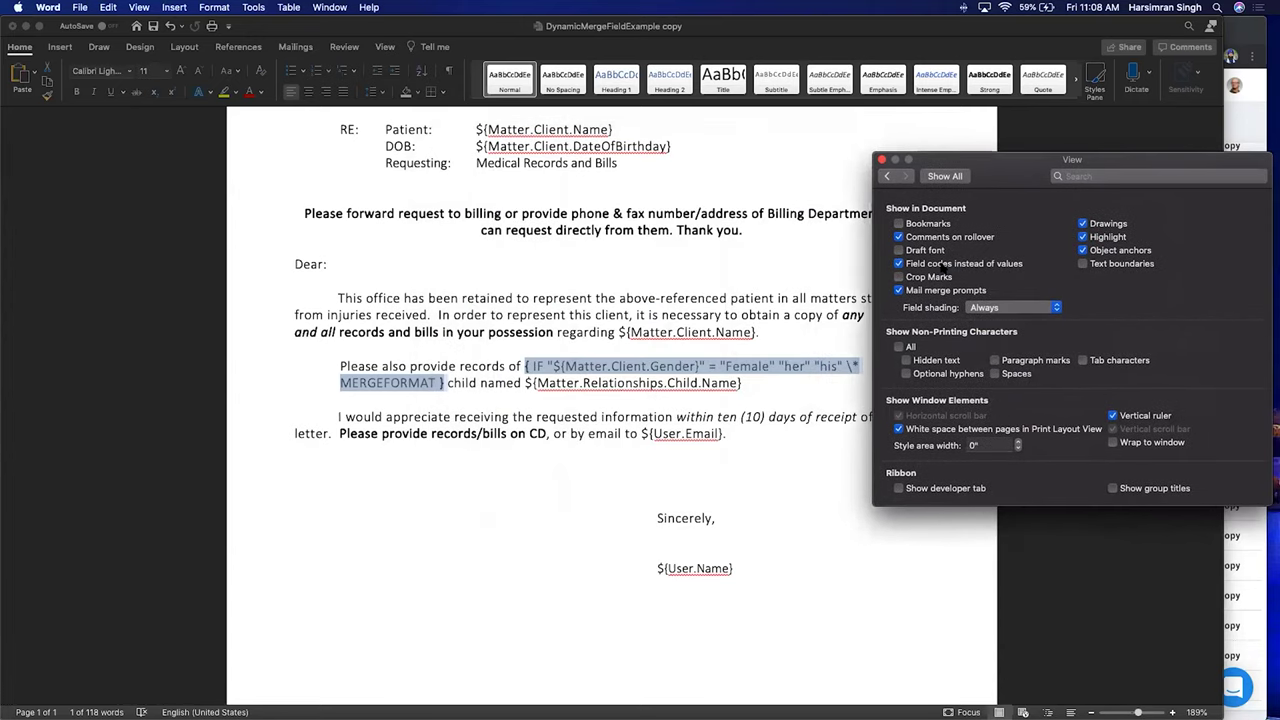
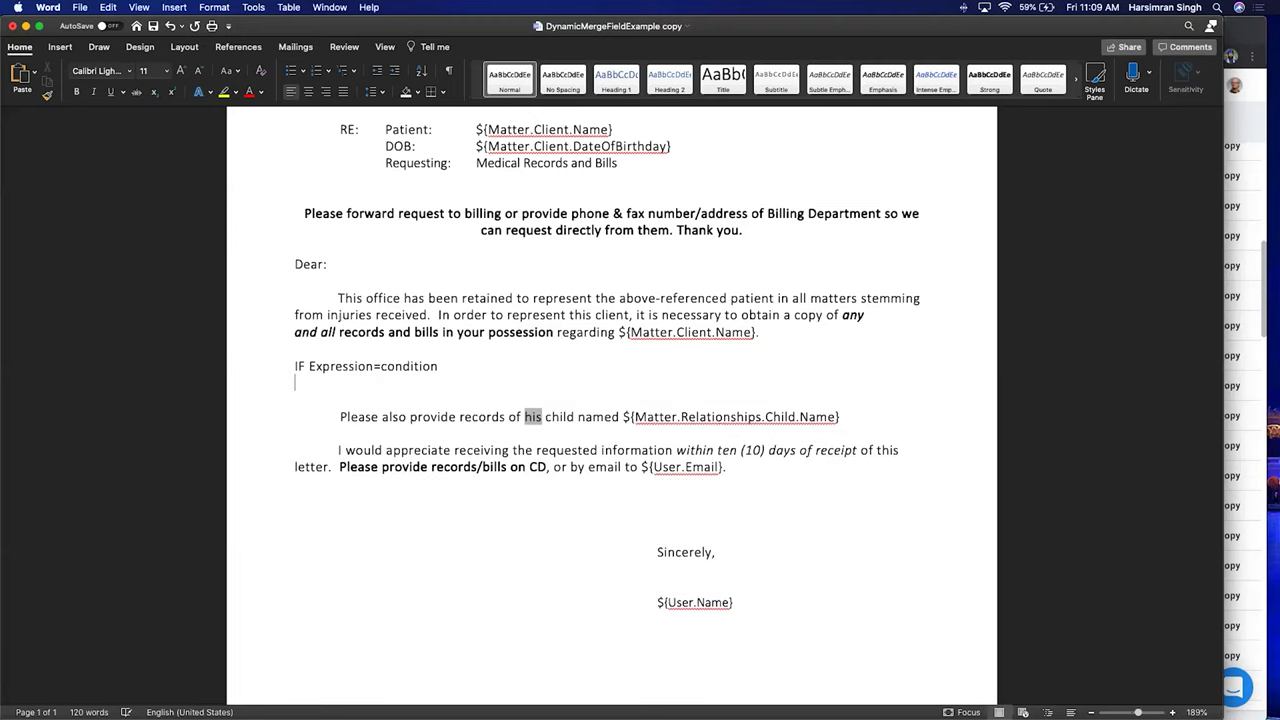
Step: Add the example line "IF Gender=female" below "IF Expression=condition"
{"action": "type", "text": "IF Gender=fenam"}
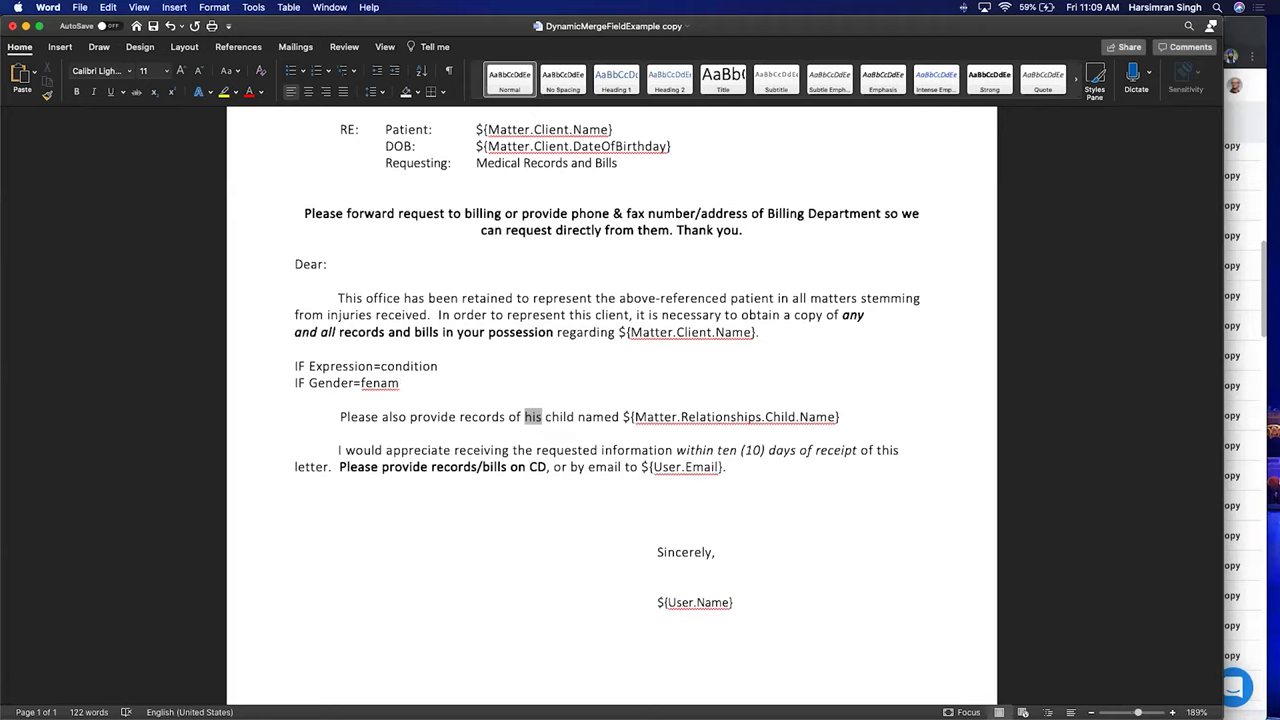
{"action": "key", "text": "BackSpace"}
{"action": "key", "text": "BackSpace"}
{"action": "key", "text": "BackSpace"}
{"action": "type", "text": "male"}
Step: Append “True” “False” to the "IF Expression=condition" example line
{"action": "left_click", "coordinate": [483, 364]}
{"action": "type", "text": "\"\""}
{"action": "key", "text": "Left"}
{"action": "type", "text": "Tr"}
{"action": "type", "text": "ie"}
{"action": "key", "text": "BackSpace"}
{"action": "key", "text": "BackSpace"}
{"action": "type", "text": "ue"}
{"action": "key", "text": "Right"}
{"action": "type", "text": "“True” “"}
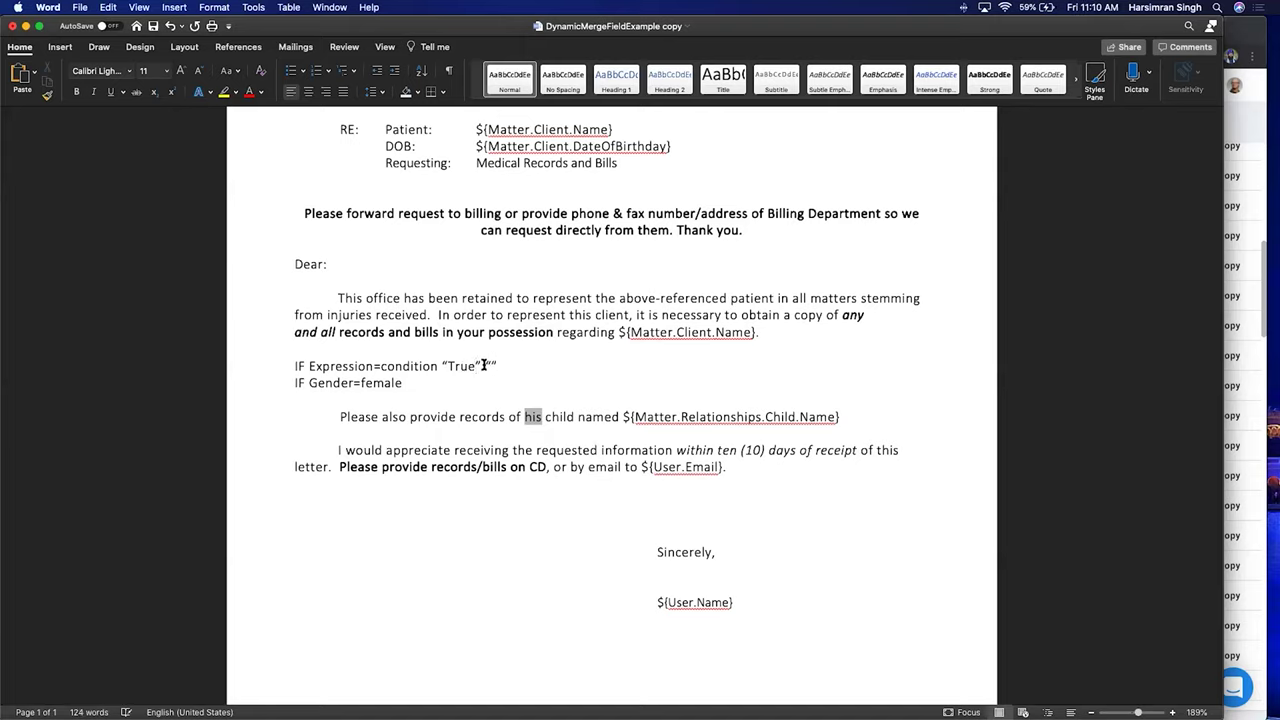
{"action": "type", "text": "False”"}
Step: Replace Gender with Female in the second example line and append the results, making it IF Female=female “her” “his”
{"action": "double_click", "coordinate": [327, 383]}
{"action": "key", "text": "BackSpace"}
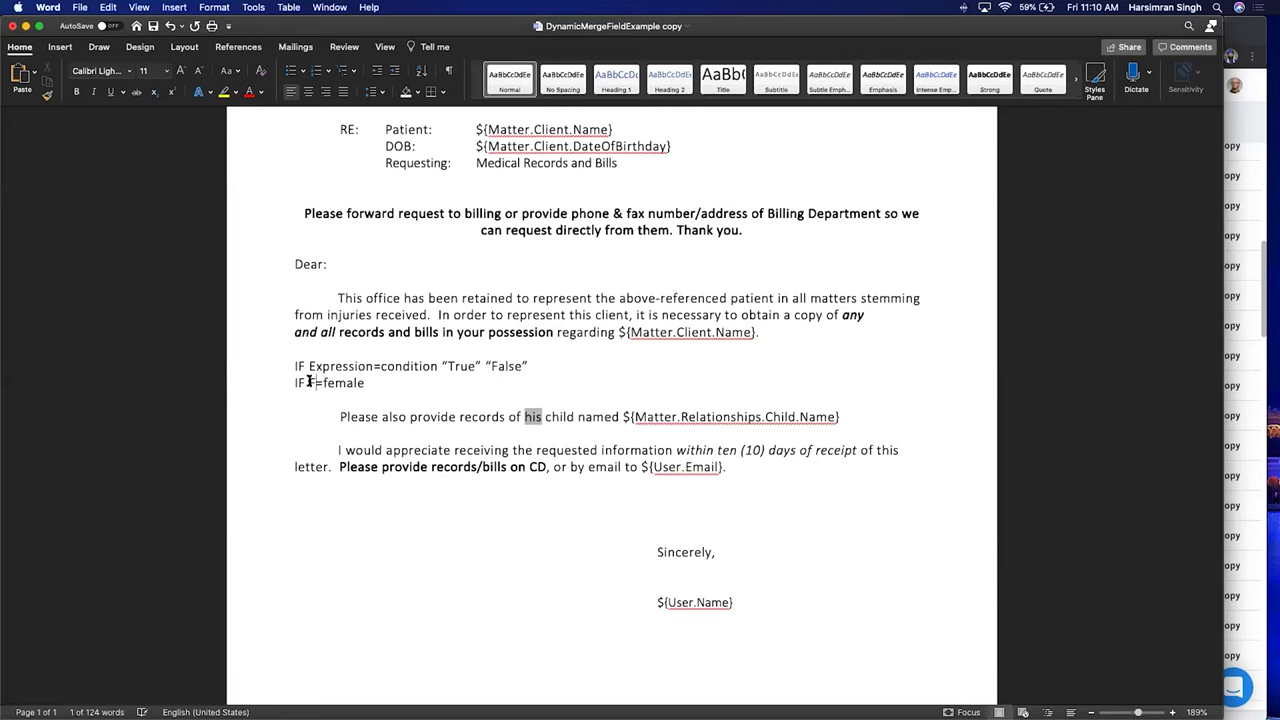
{"action": "type", "text": "Femal"}
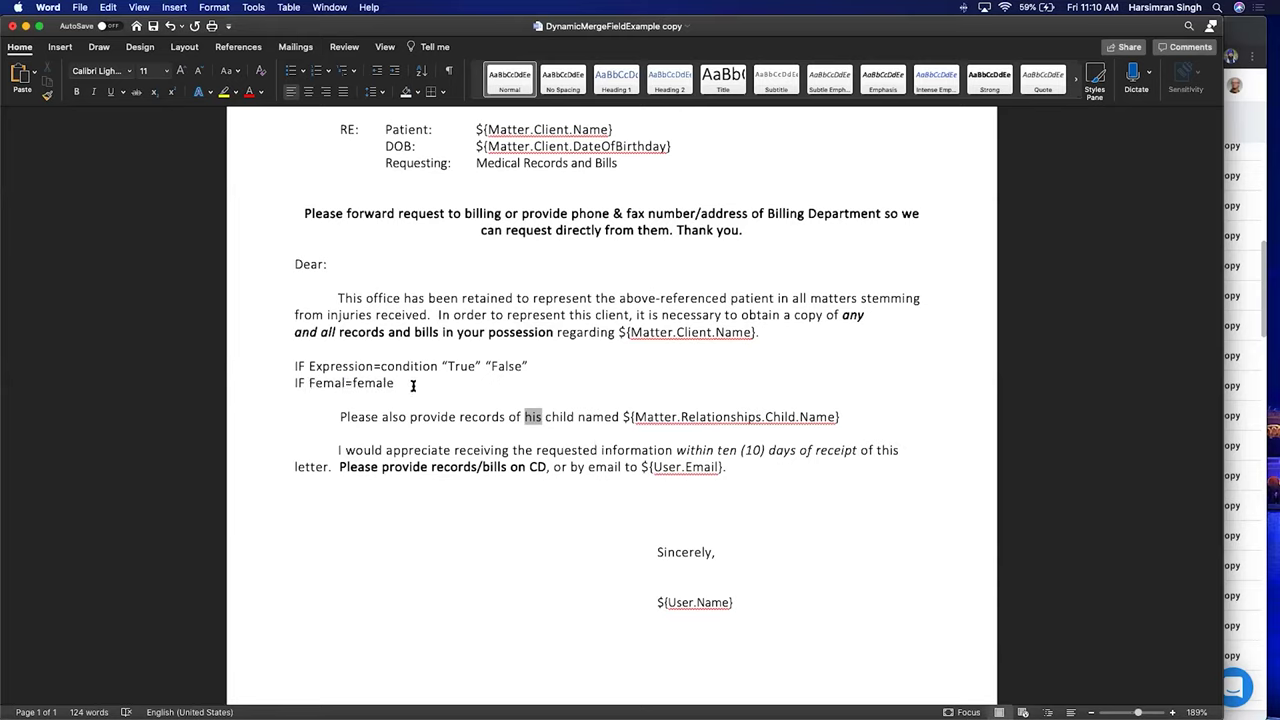
{"action": "left_click", "coordinate": [413, 386]}
{"action": "type", "text": "\"\""}
{"action": "type", "text": "her"}
{"action": "type", "text": " \"\""}
{"action": "key", "text": "Left"}
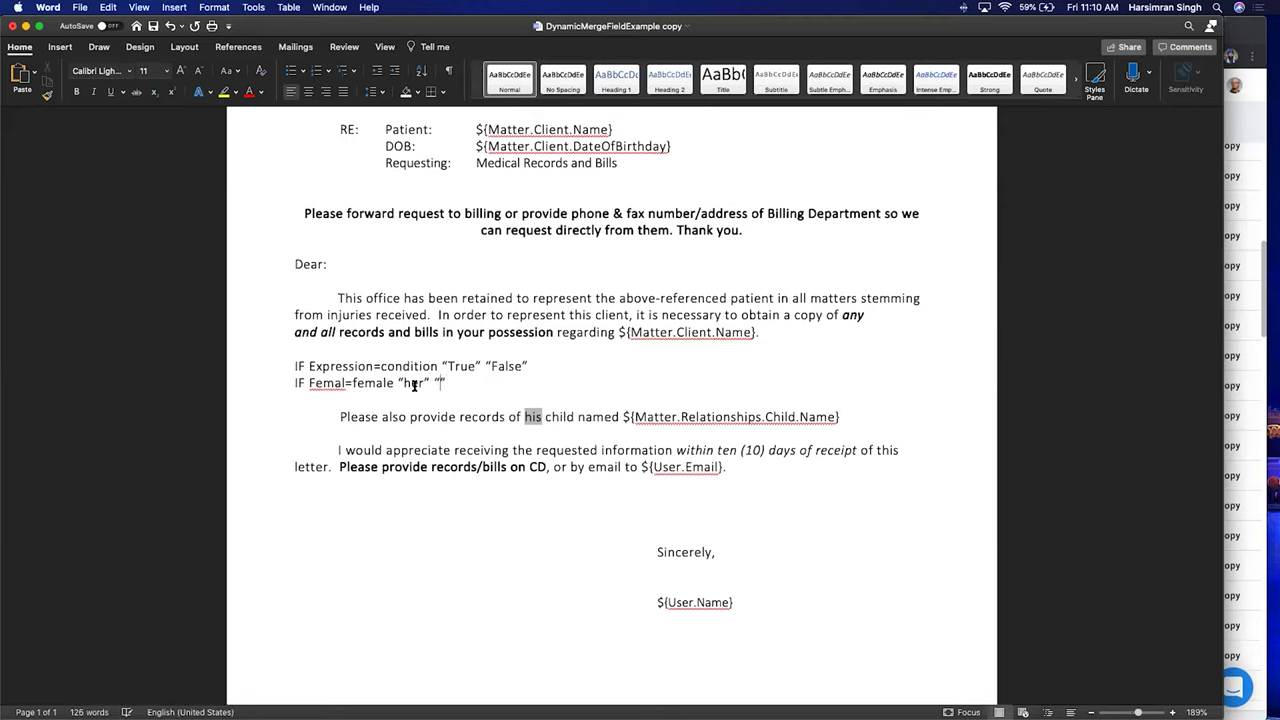
{"action": "type", "text": "his"}
{"action": "left_click", "coordinate": [347, 381]}
{"action": "type", "text": "e"}
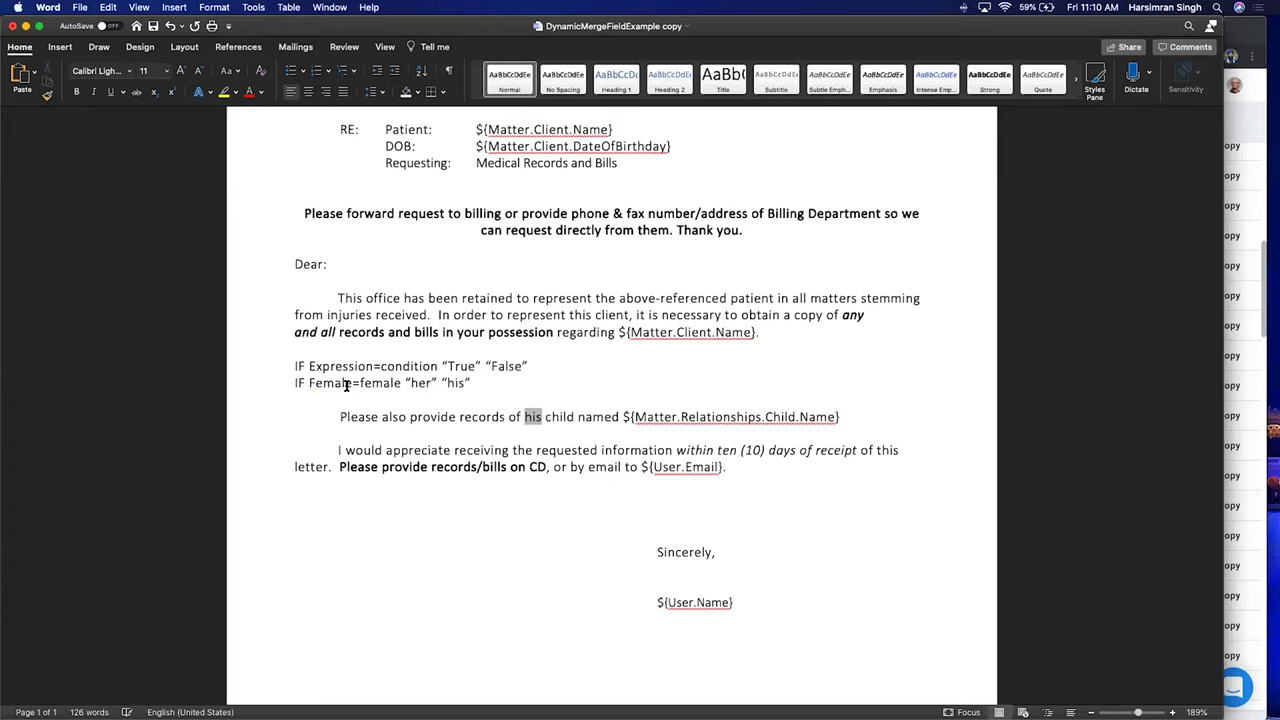
Step: Change Female to male before the equals sign in the second example line, and delete both example IF lines
{"action": "left_click_drag", "start_coordinate": [432, 383], "coordinate": [413, 382]}
{"action": "left_click", "coordinate": [325, 383]}
{"action": "key", "text": "BackSpace"}
{"action": "key", "text": "BackSpace"}
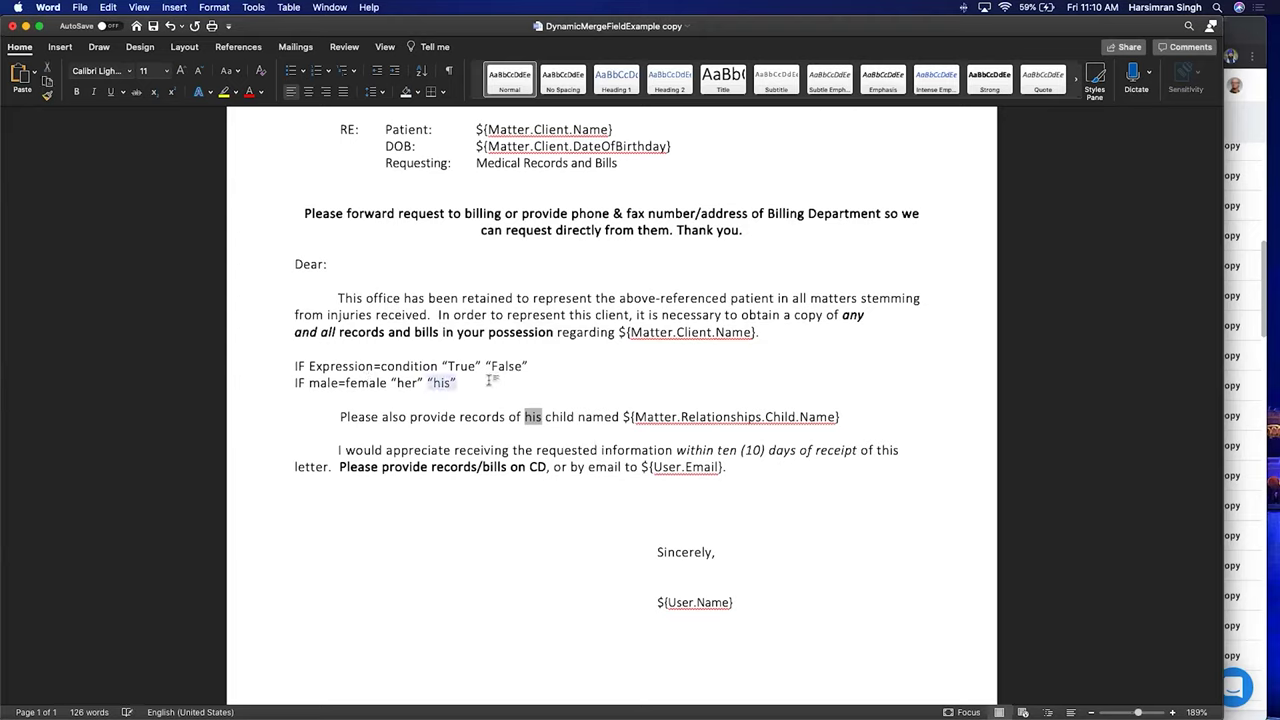
{"action": "left_click_drag", "start_coordinate": [460, 384], "coordinate": [297, 366]}
{"action": "key", "text": "BackSpace"}
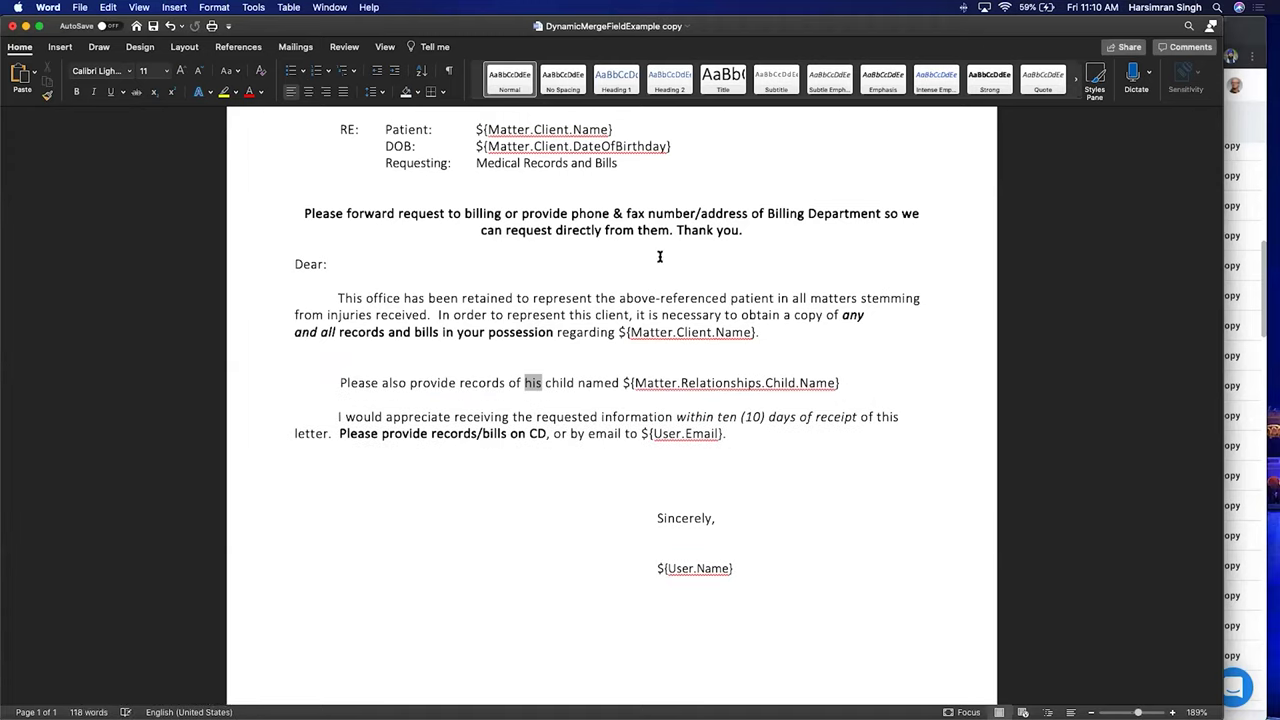
{"action": "left_click", "coordinate": [60, 48]}
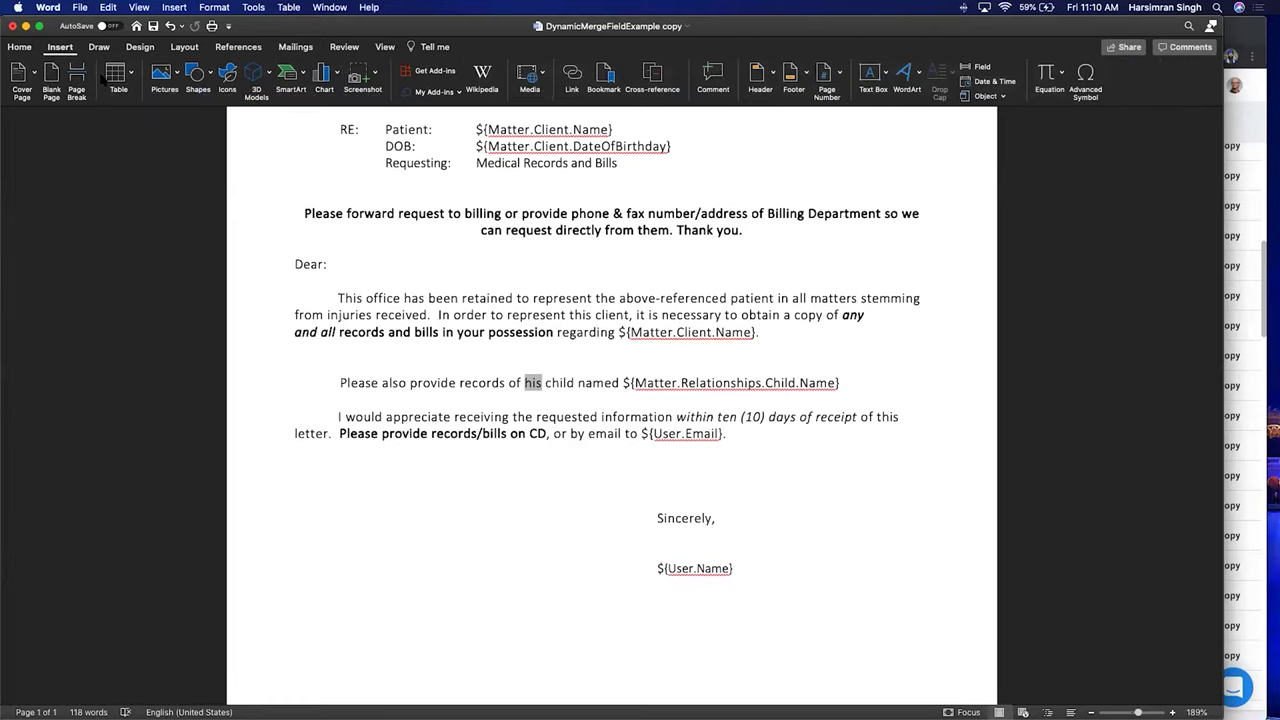
{"action": "left_click", "coordinate": [982, 66]}
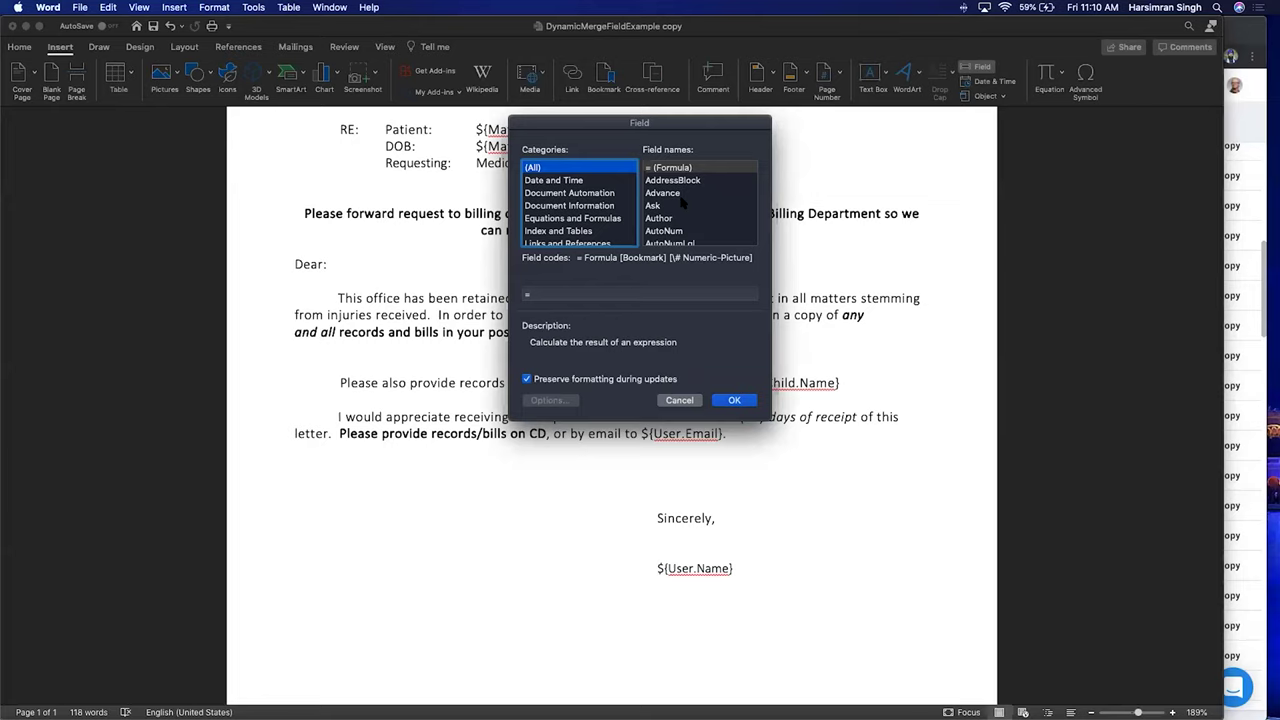
{"action": "key", "text": "i"}
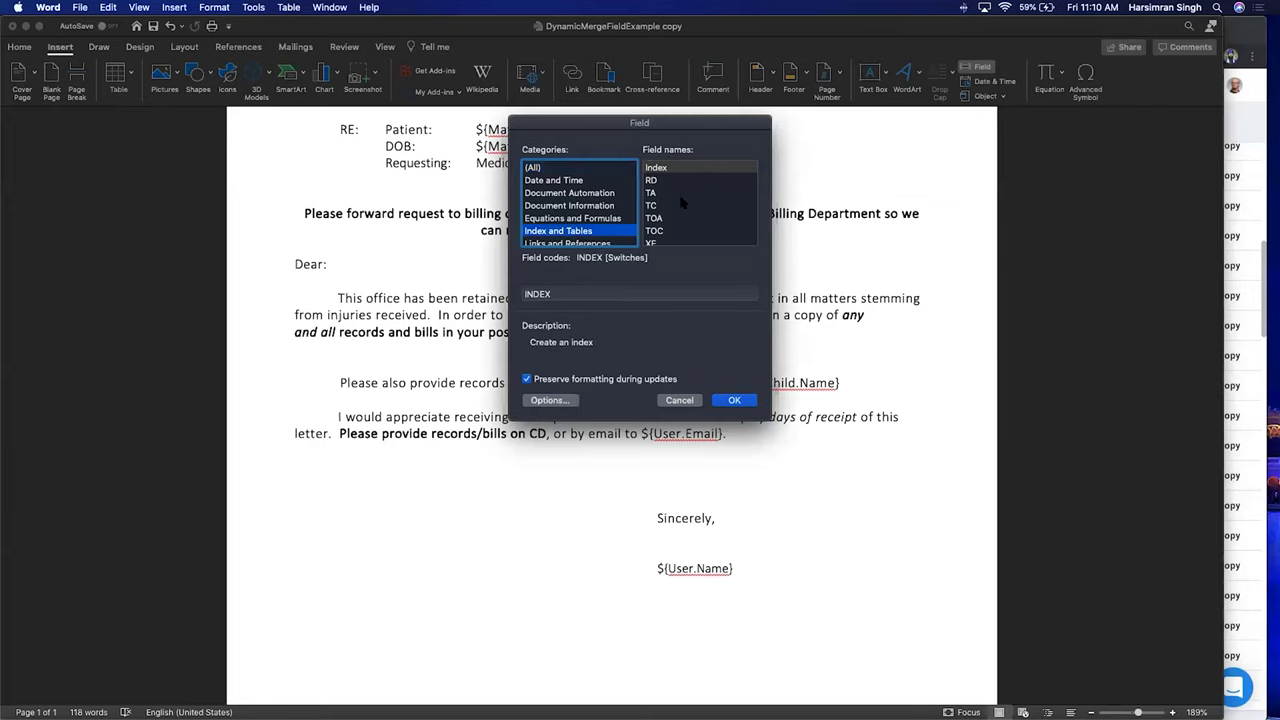
{"action": "left_click", "coordinate": [679, 400]}
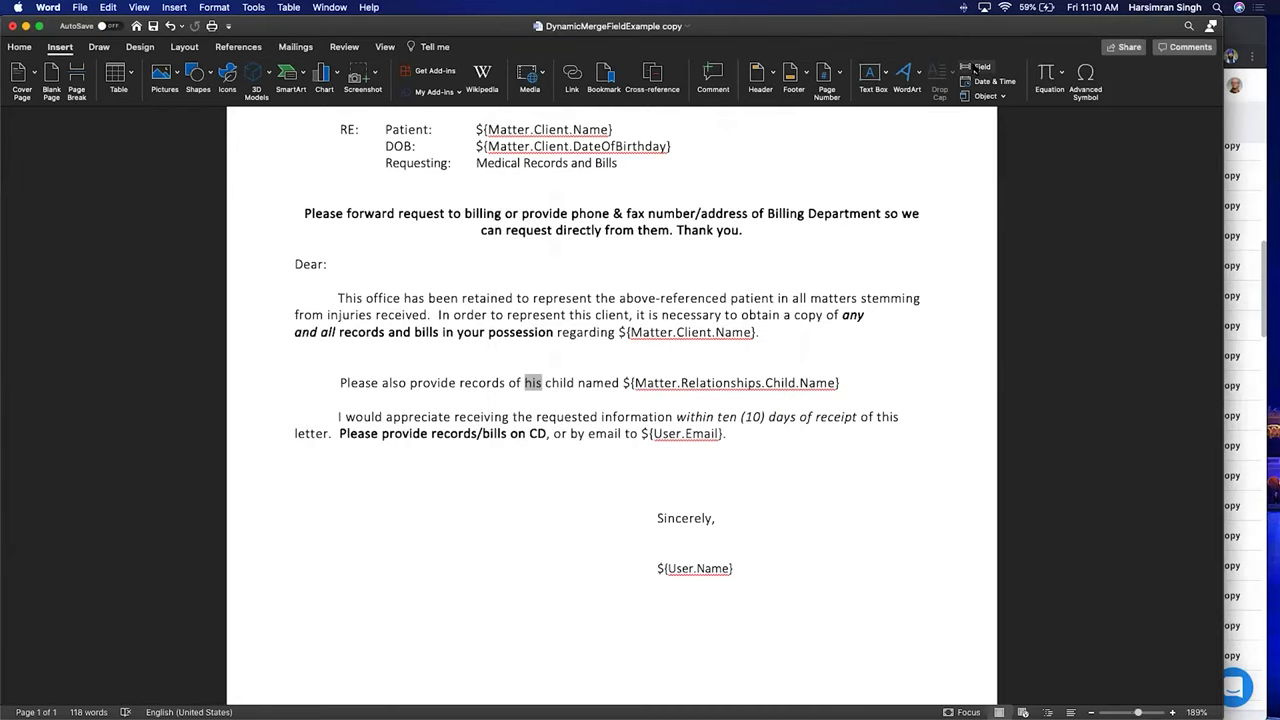
Step: Start inserting a field, choose If from all categories and place the cursor after IF in its field code
{"action": "left_click", "coordinate": [975, 67]}
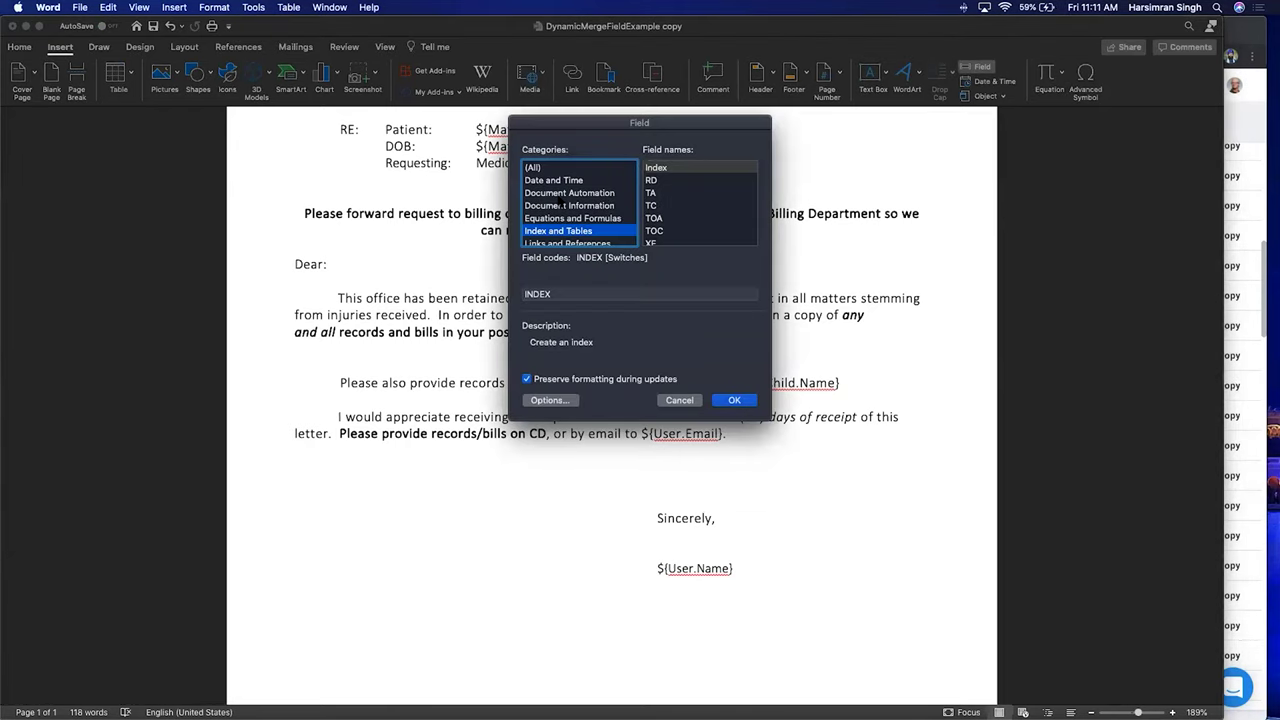
{"action": "left_click", "coordinate": [530, 168]}
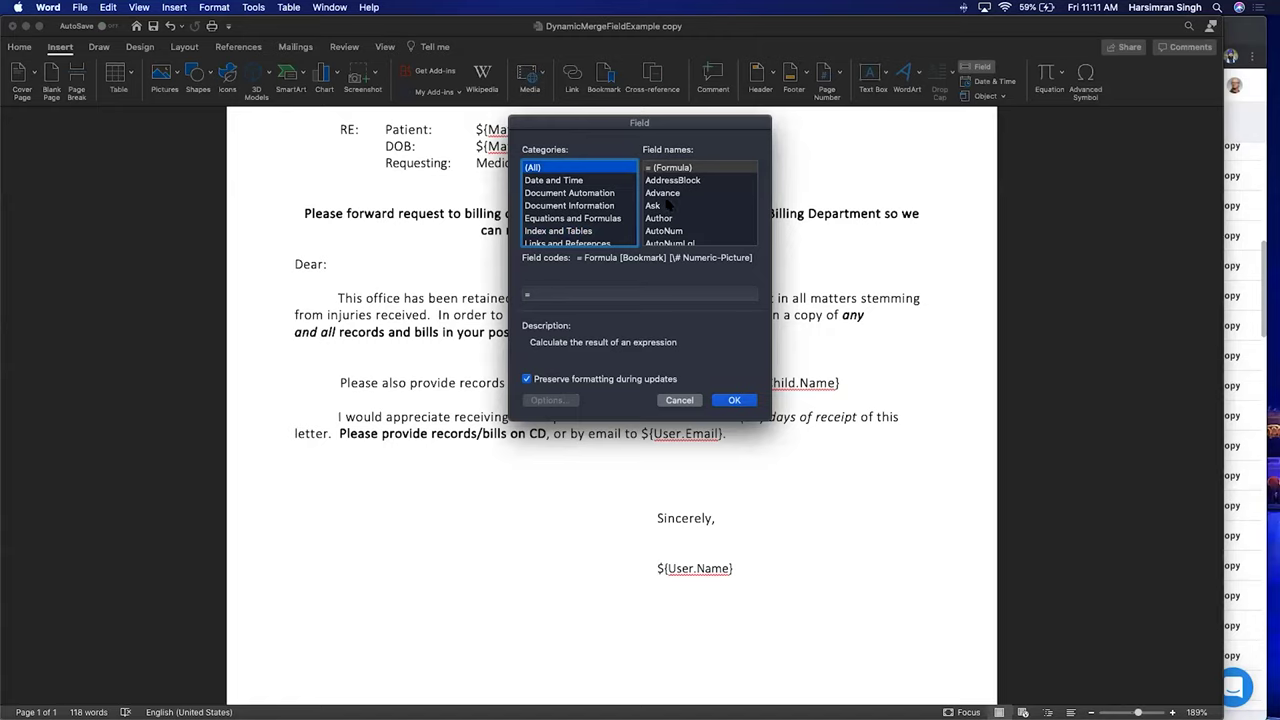
{"action": "left_click", "coordinate": [667, 205]}
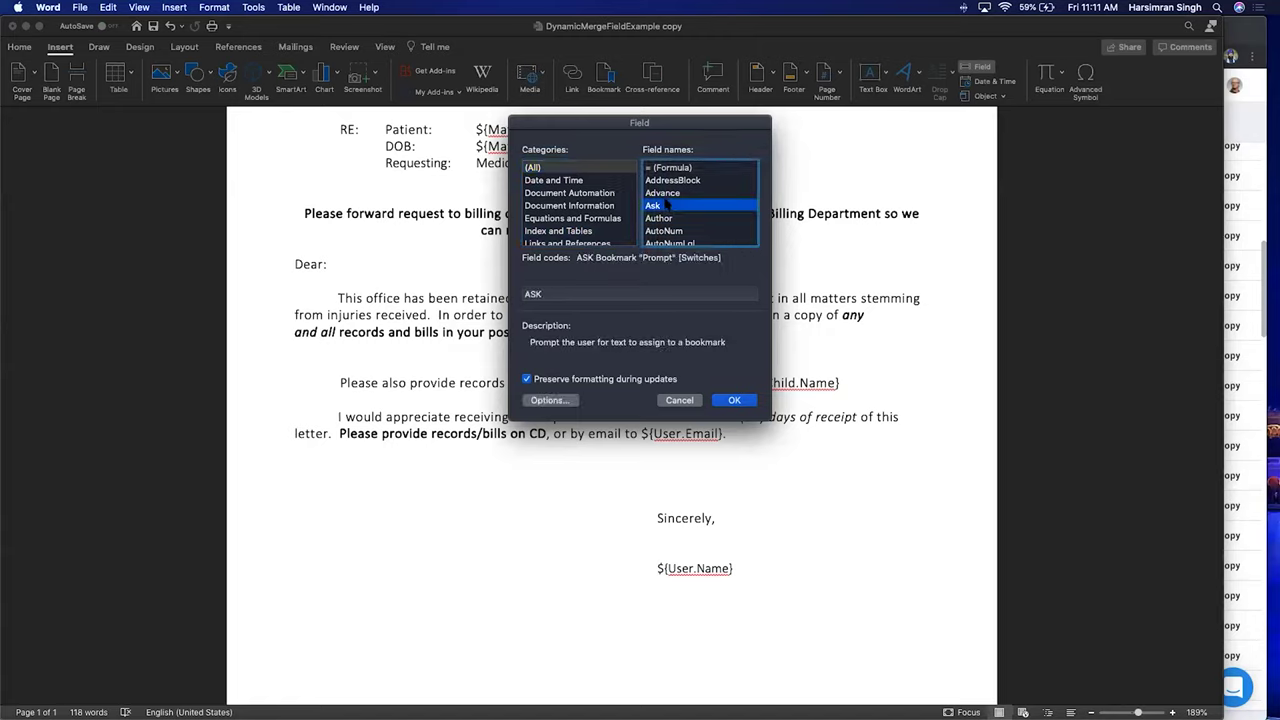
{"action": "key", "text": "i"}
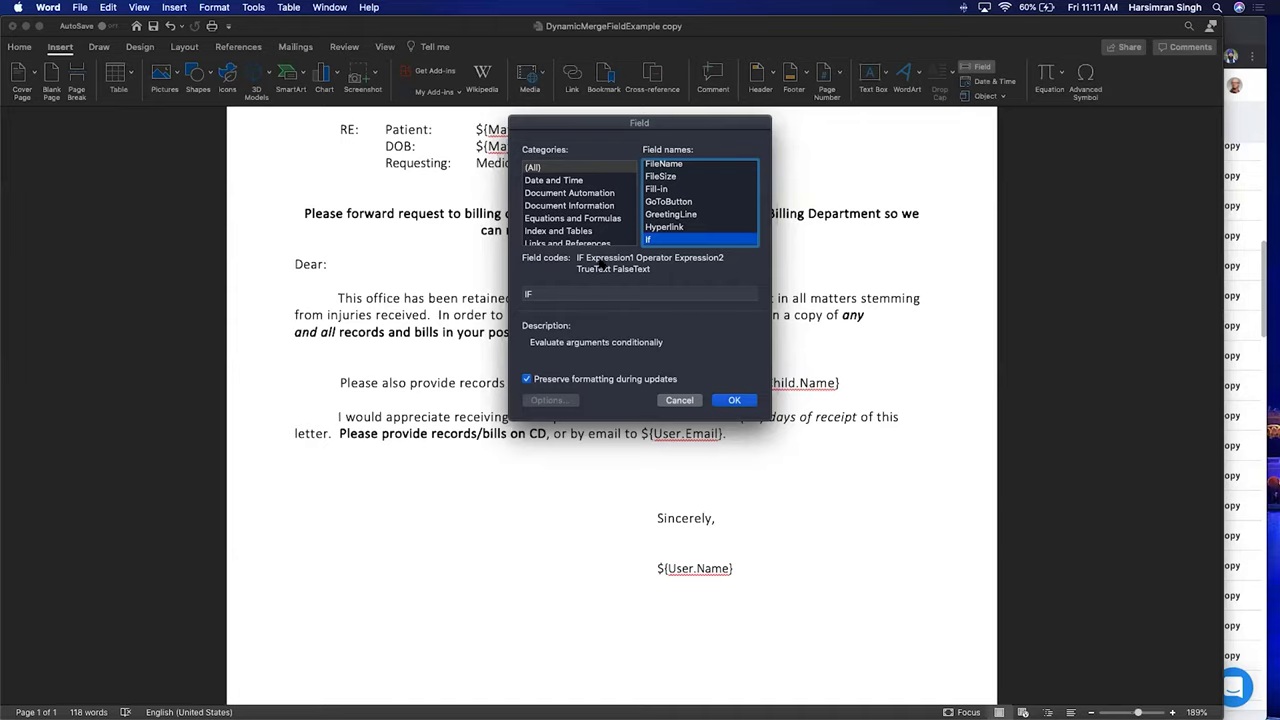
{"action": "left_click", "coordinate": [561, 294]}
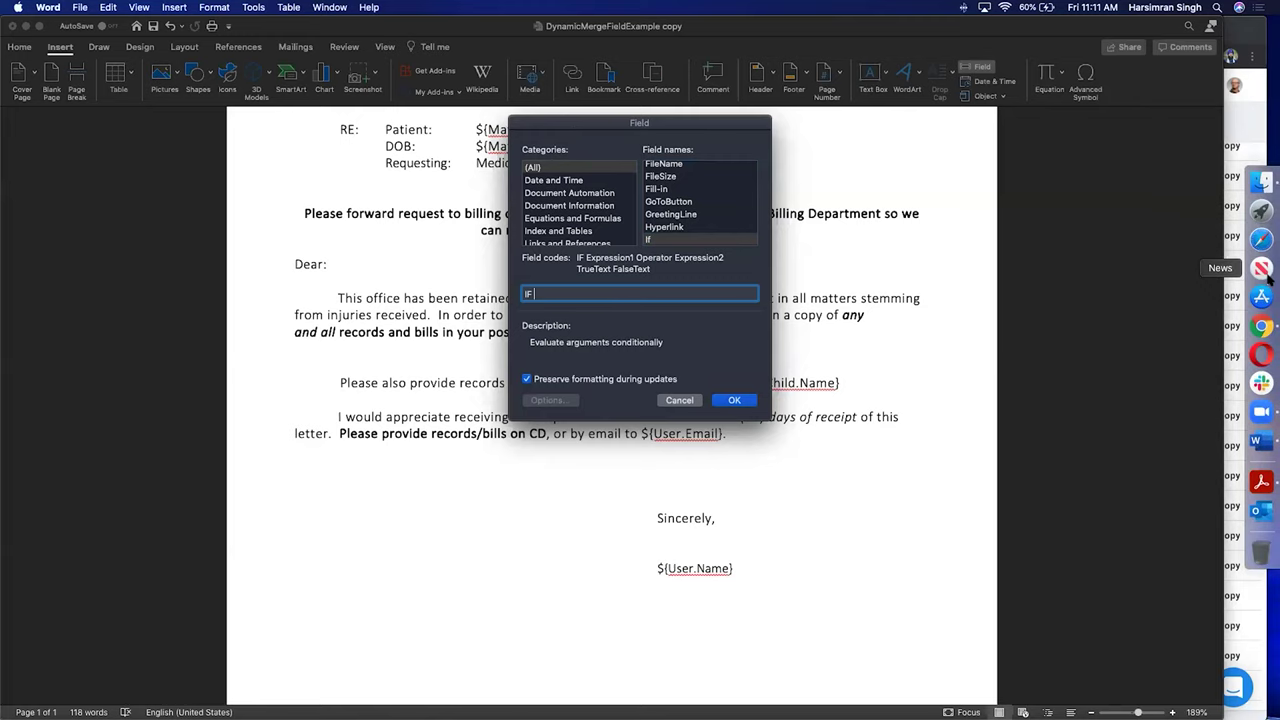
Step: Switch to Lawcus in Chrome, copy the ${Matter.Client.Gender} merge field and return to the Field dialog in Word
{"action": "left_click", "coordinate": [1245, 28]}
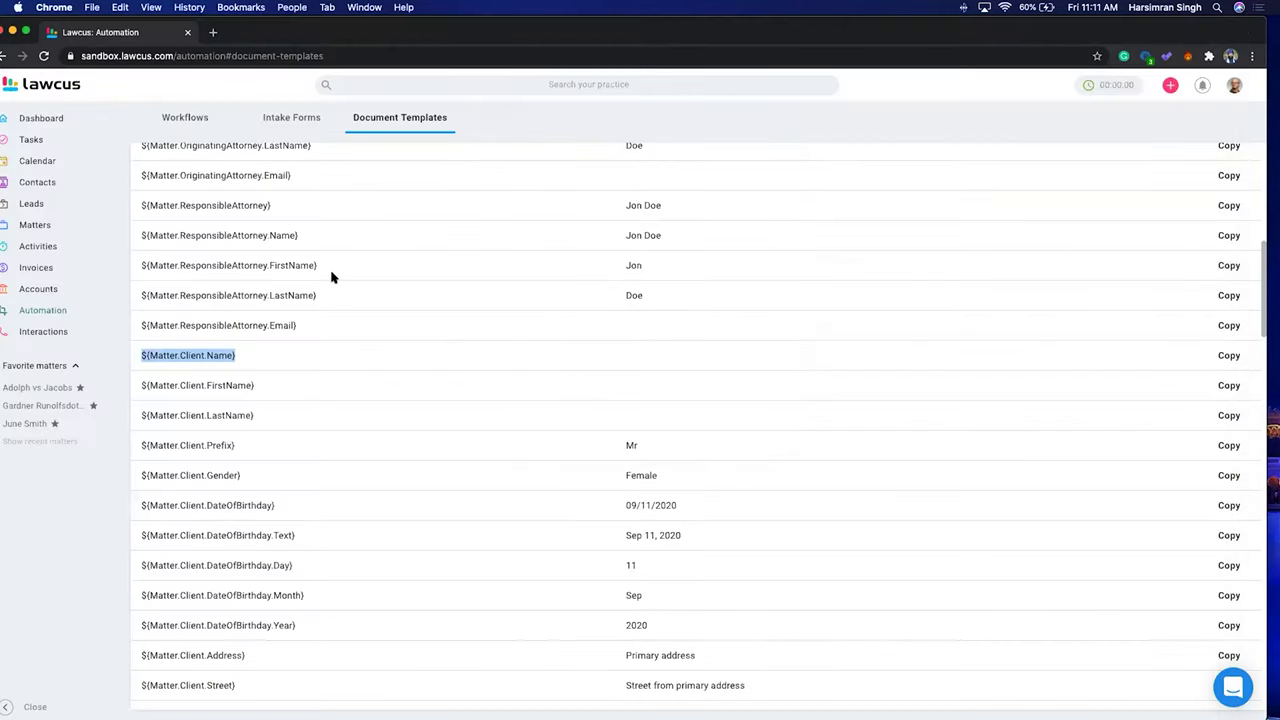
{"action": "scroll", "coordinate": [278, 282], "scroll_direction": "down", "scroll_amount": 2}
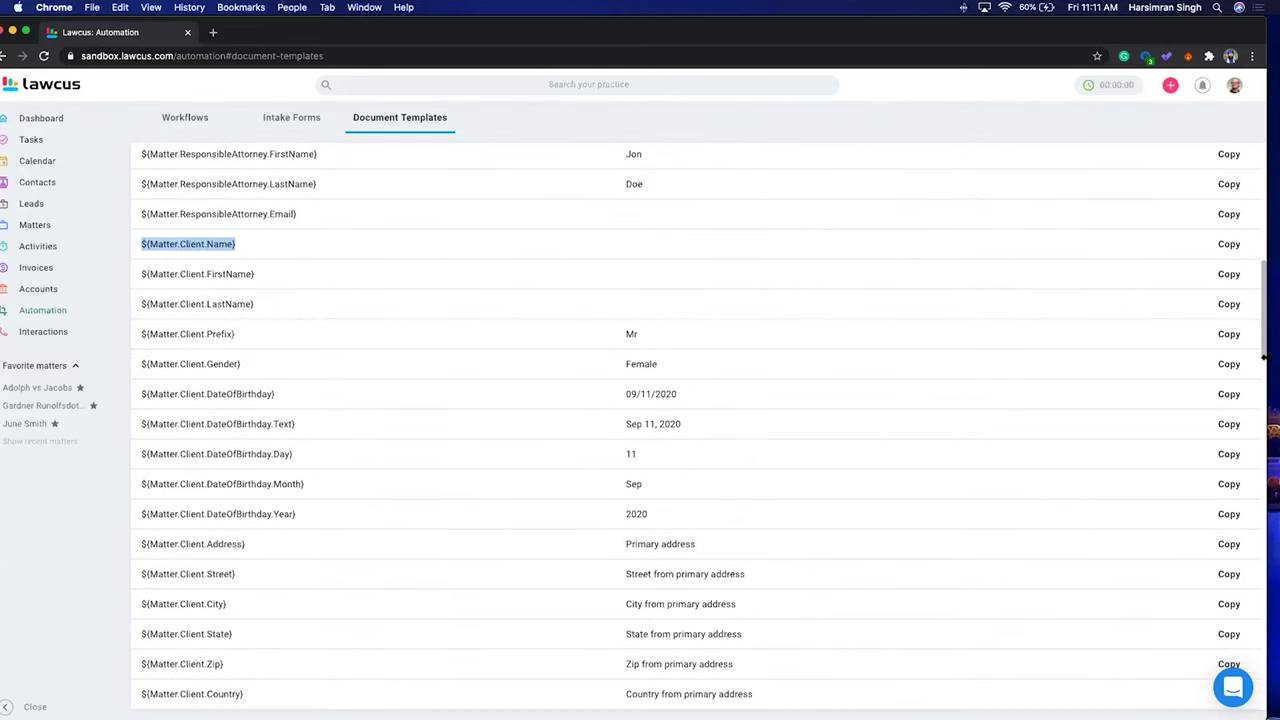
{"action": "left_click", "coordinate": [1229, 364]}
{"action": "mouse_move", "coordinate": [1262, 412]}
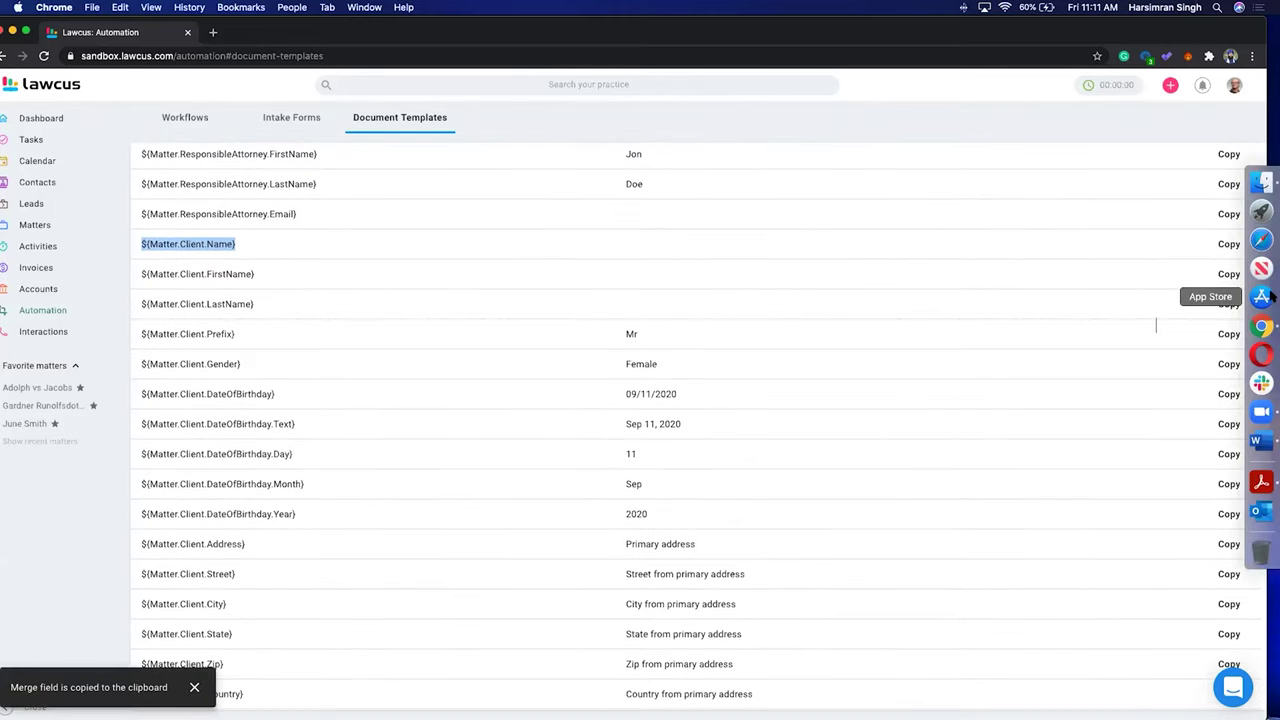
{"action": "left_click", "coordinate": [1262, 440]}
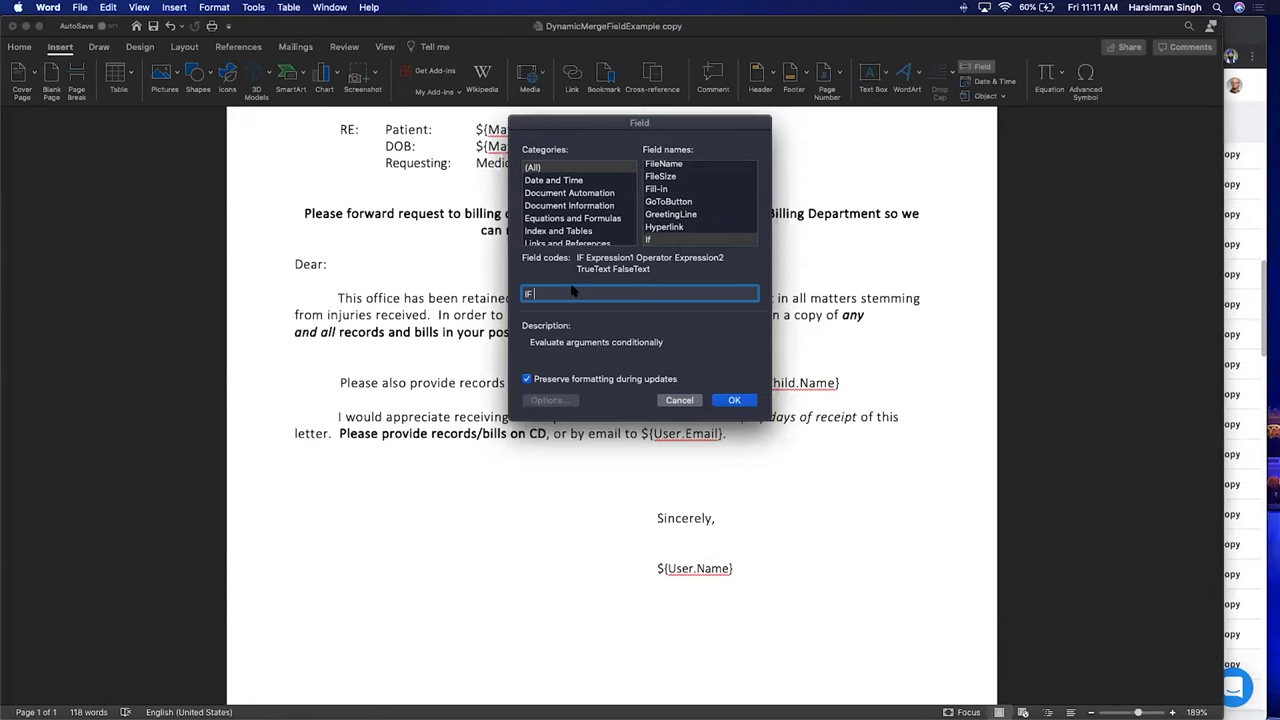
Step: Complete the code as IF ${Matter.Client.Gender}="Female" "her" "his", insert the field, and delete the separate Female line above the child sentence
{"action": "key", "text": "super+v"}
{"action": "type", "text": "=\"F"}
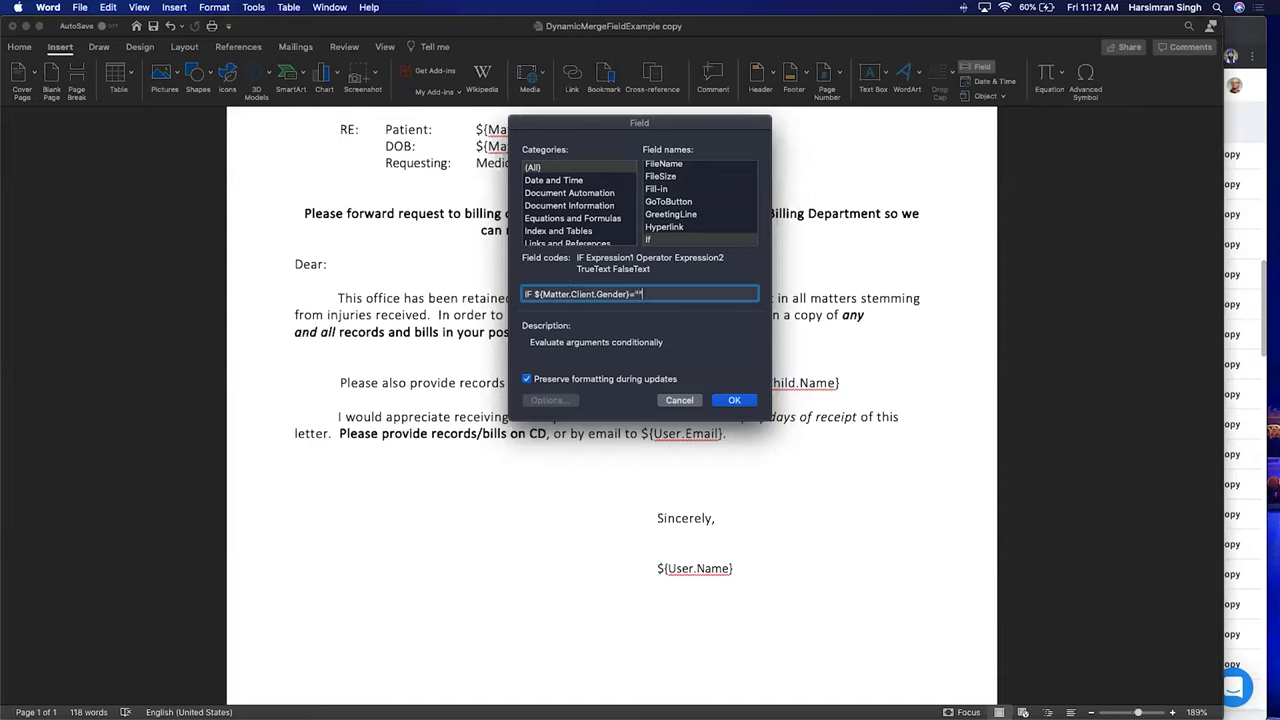
{"action": "type", "text": "emale \"her\" \"\"his"}
{"action": "left_click", "coordinate": [735, 400]}
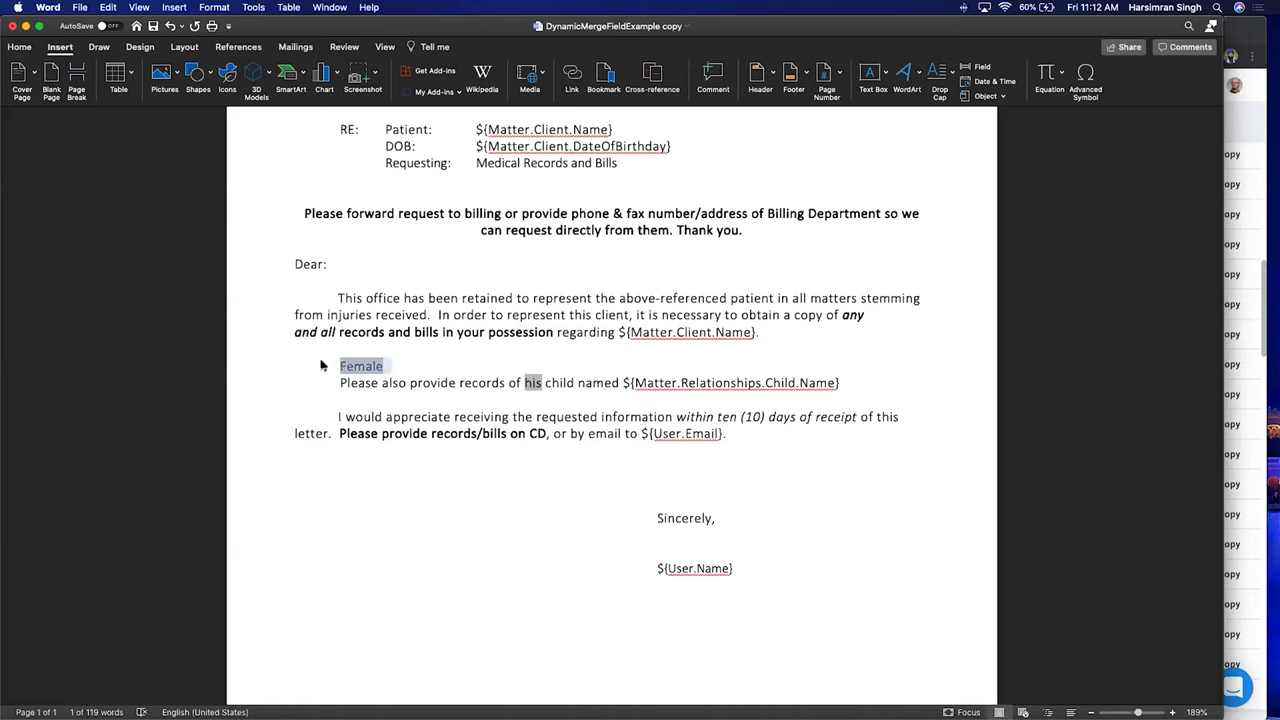
{"action": "key", "text": "BackSpace"}
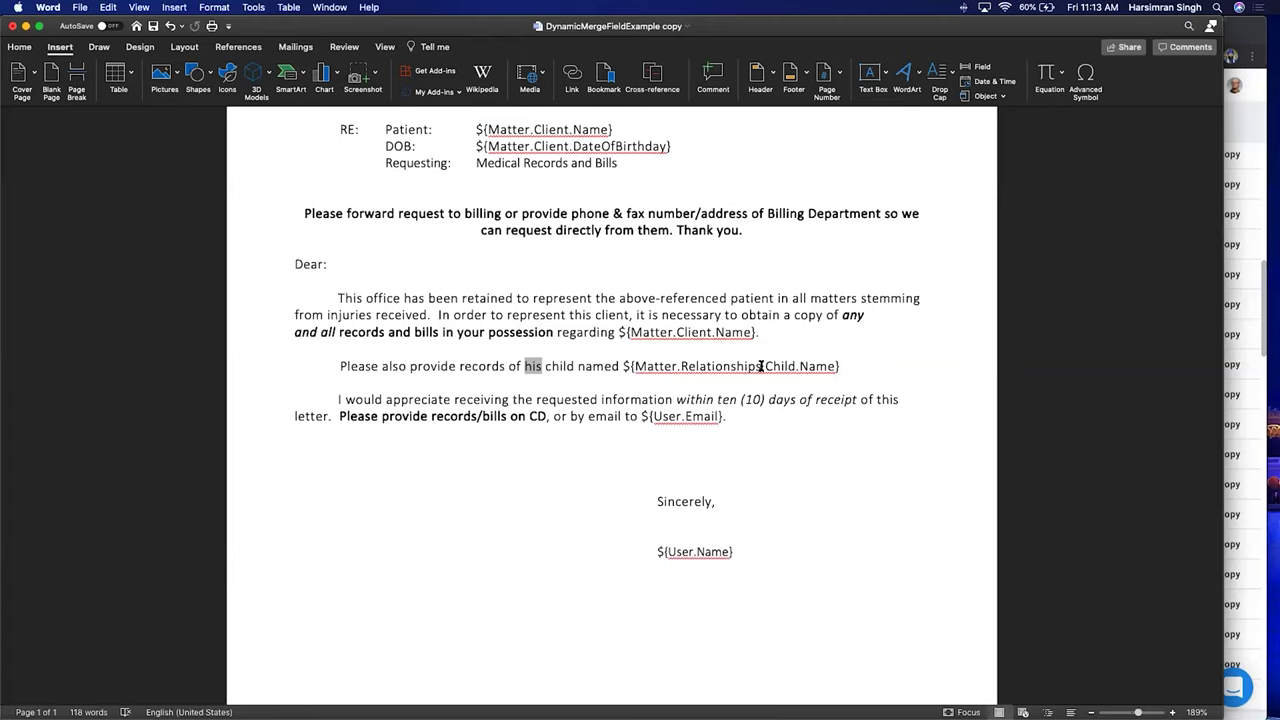
Step: Examine the Relationships part and then the whole ${Matter.Relationships.Child.Name} merge field in the child sentence
{"action": "left_click_drag", "start_coordinate": [762, 366], "coordinate": [685, 366]}
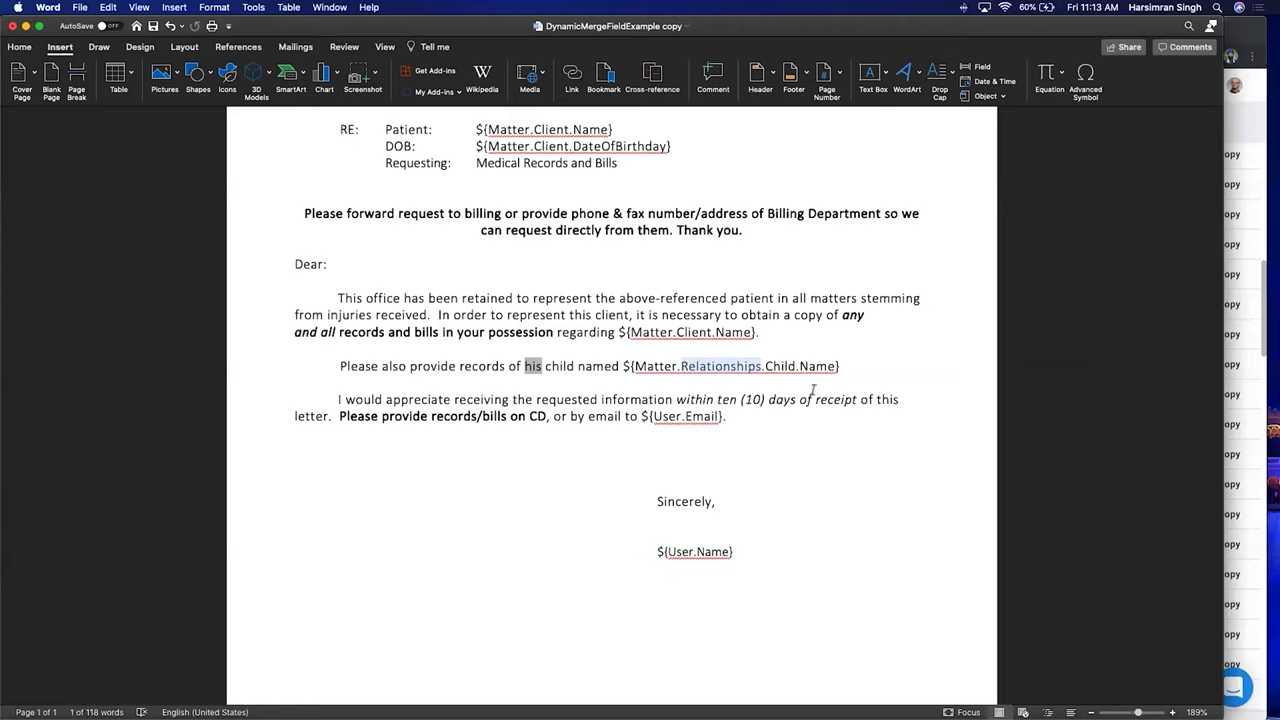
{"action": "left_click", "coordinate": [792, 370]}
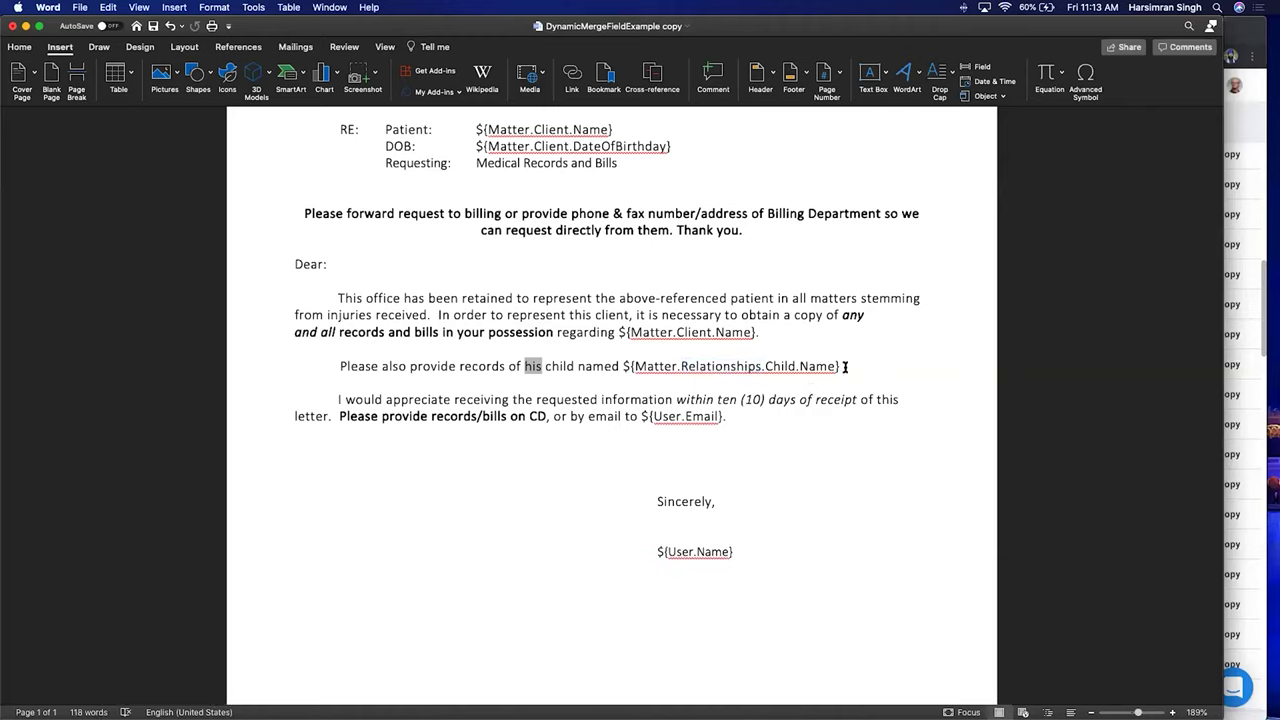
{"action": "key", "text": "Down"}
{"action": "left_click_drag", "start_coordinate": [842, 366], "coordinate": [614, 368]}
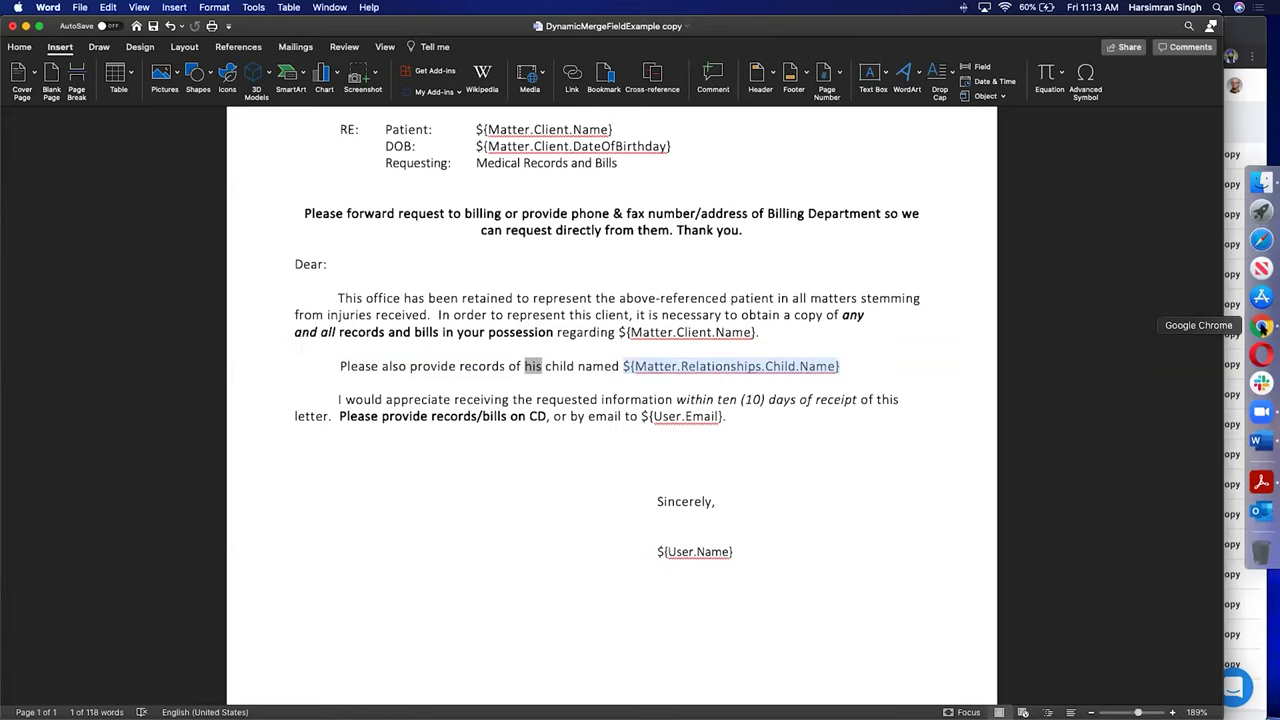
Step: Switch to Lawcus in Chrome, open the first favorite matter to examine its contact relationships, and return to the Word document
{"action": "left_click", "coordinate": [1262, 328]}
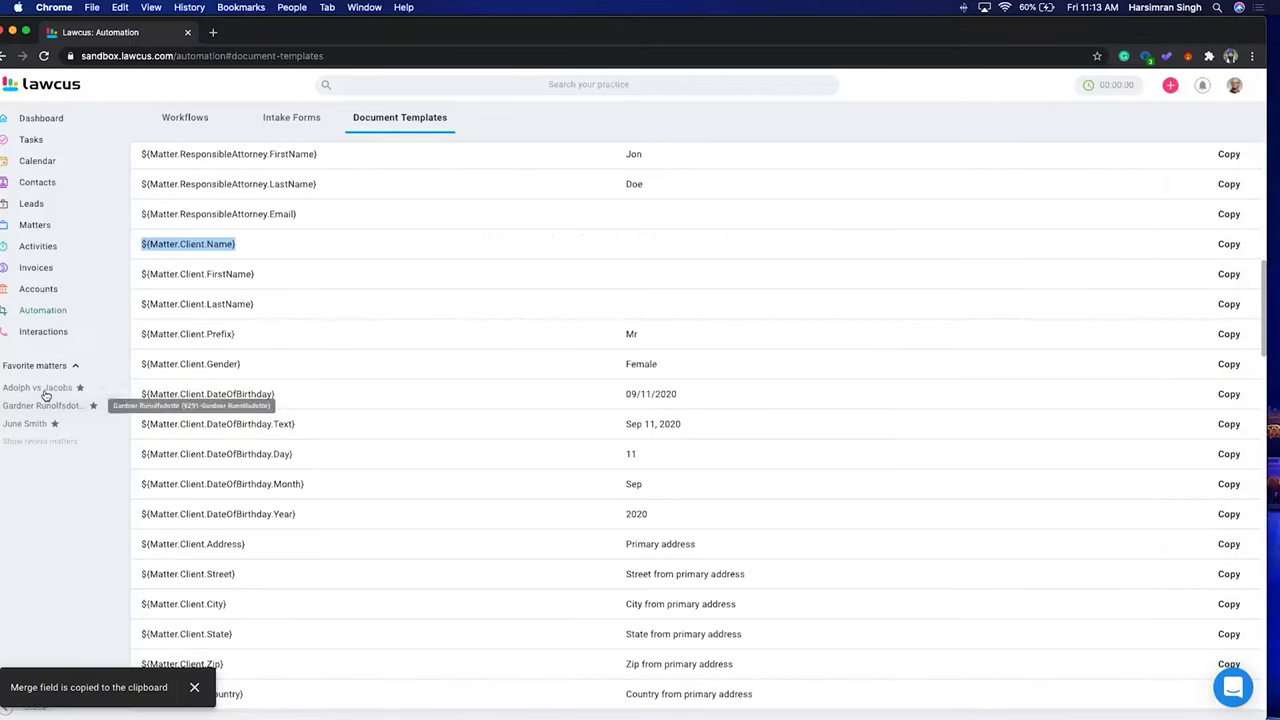
{"action": "left_click", "coordinate": [40, 387]}
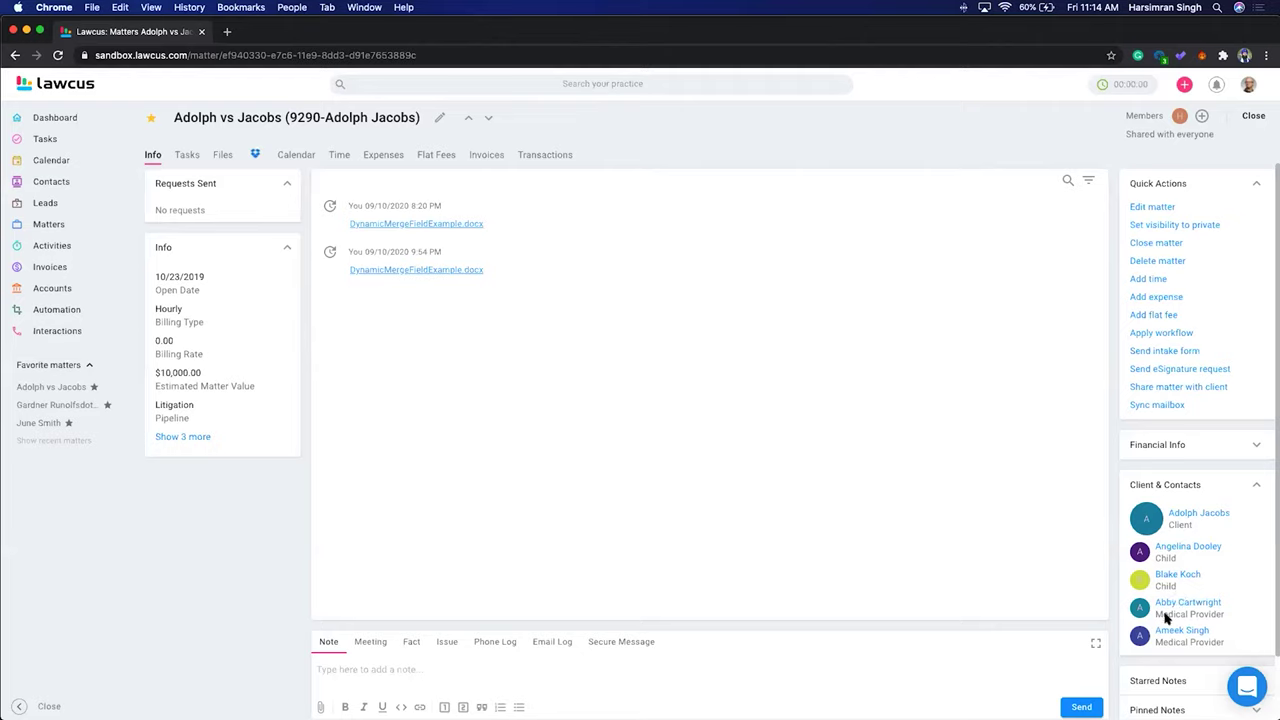
{"action": "mouse_move", "coordinate": [1271, 545]}
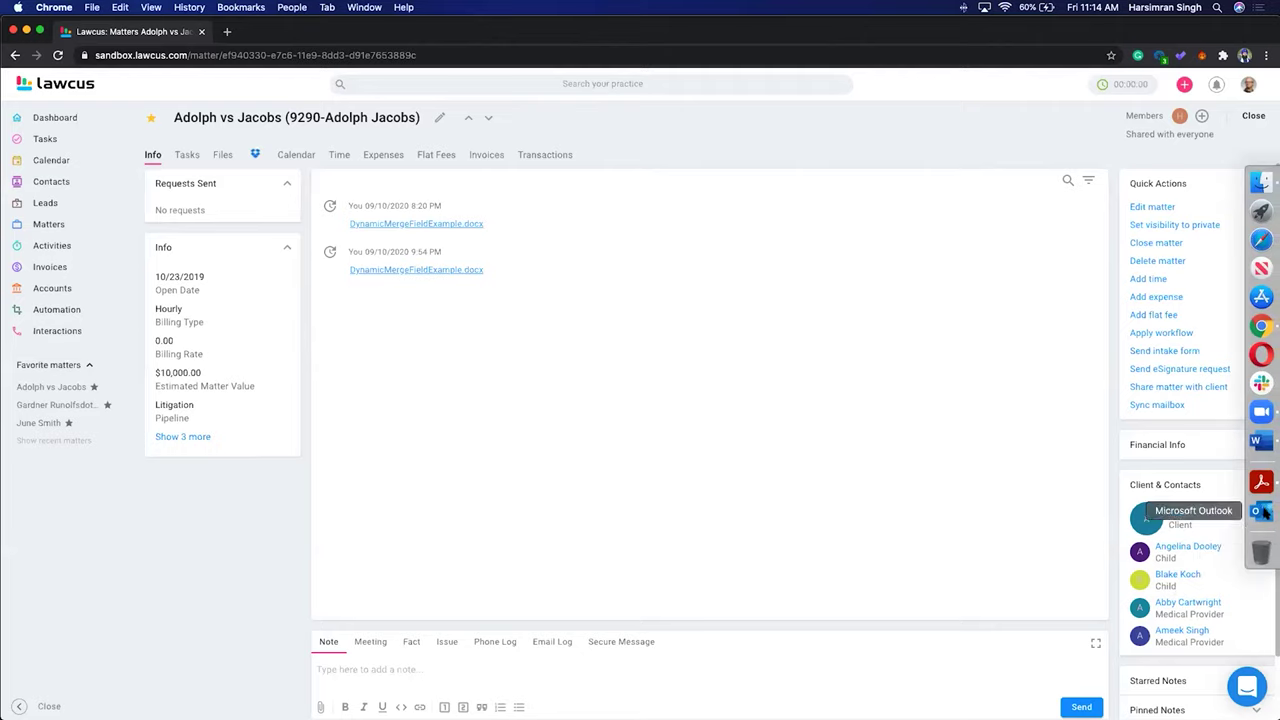
{"action": "left_click", "coordinate": [1265, 512]}
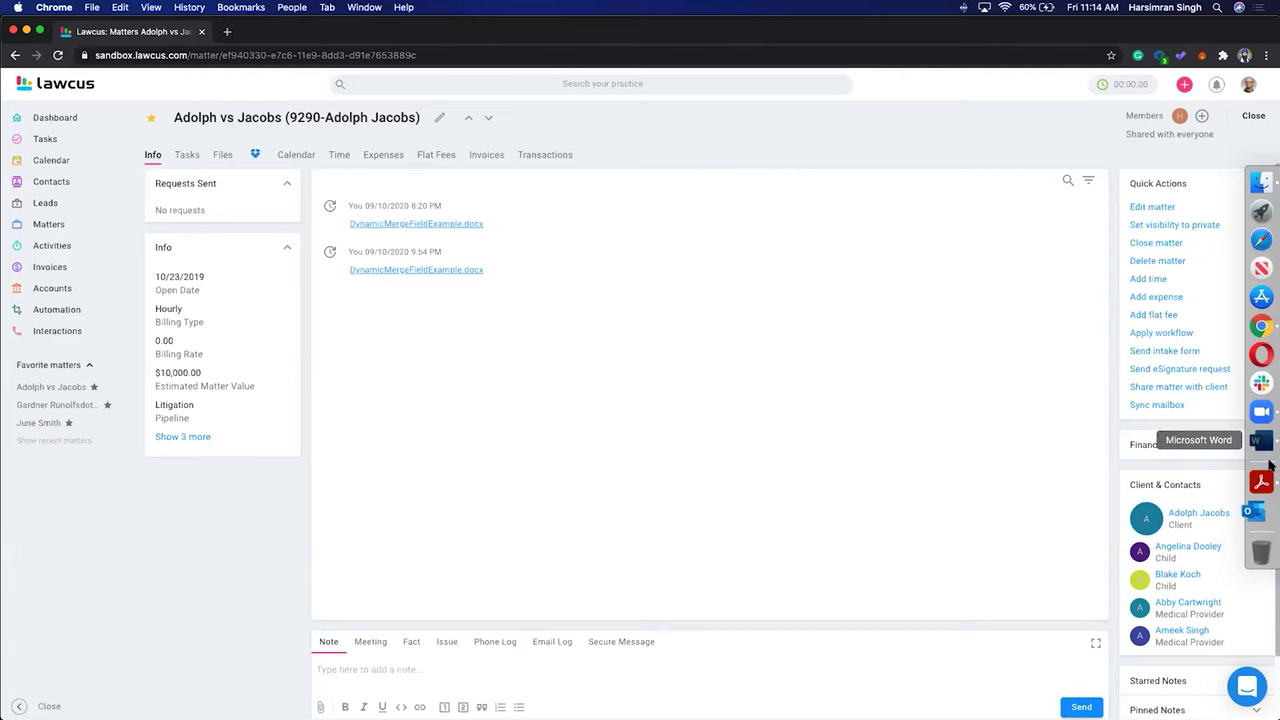
{"action": "left_click", "coordinate": [1265, 455]}
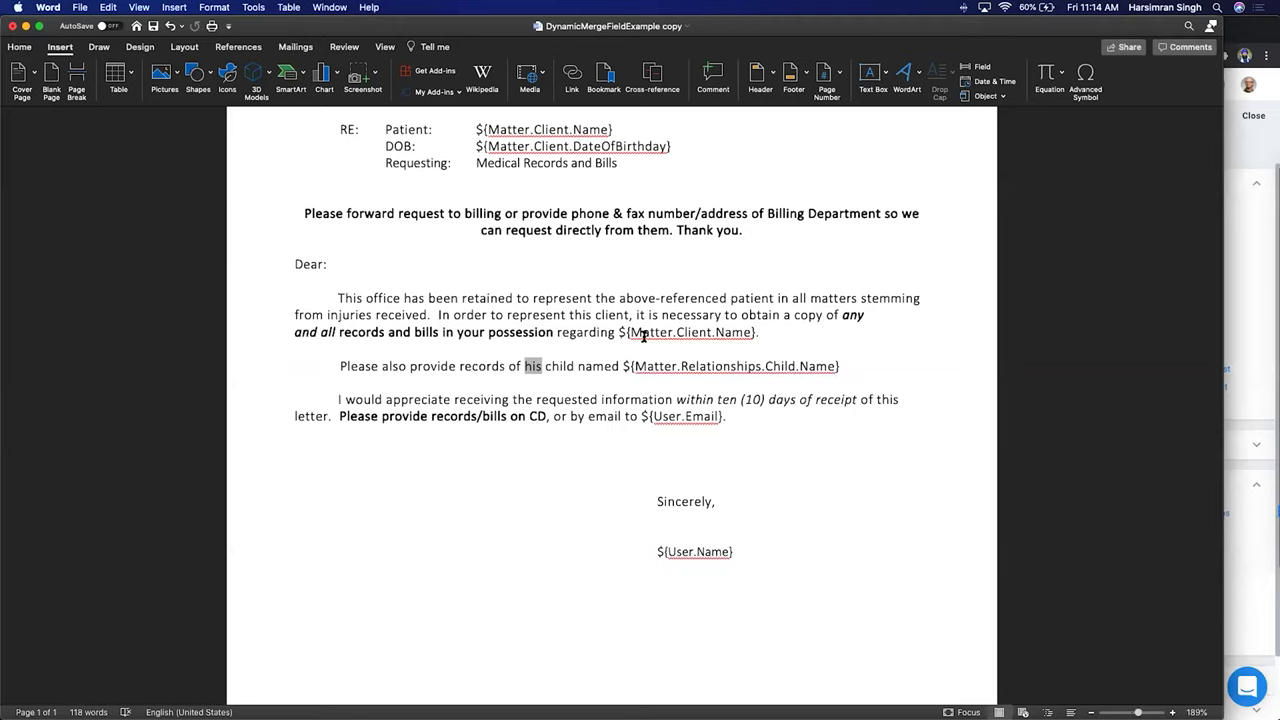
Step: Undo all edits made to the letter since its last save, restoring the medical provider merge fields in the address block
{"action": "scroll", "coordinate": [757, 342], "scroll_direction": "up", "scroll_amount": 10}
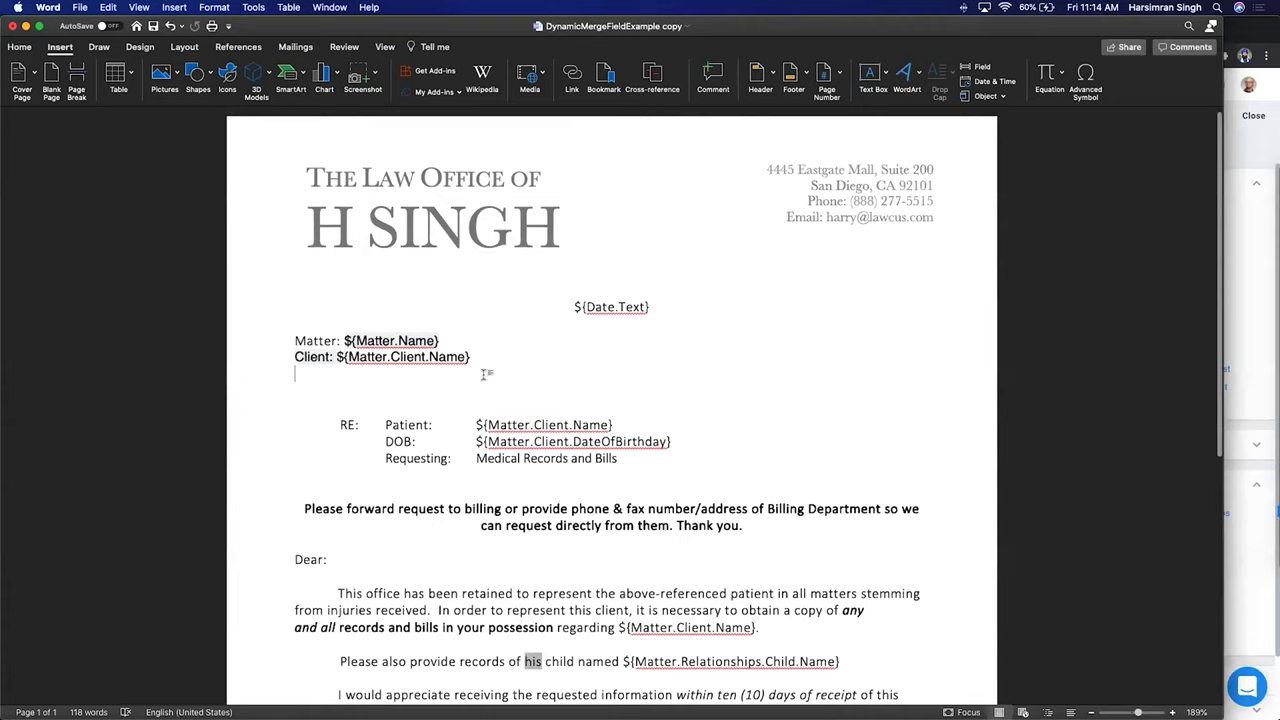
{"action": "key", "text": "Return"}
{"action": "key", "text": "Up"}
{"action": "type", "text": "IF Expression=condition \"True\" \"False\" IF Female/male \"her\" \"his\""}
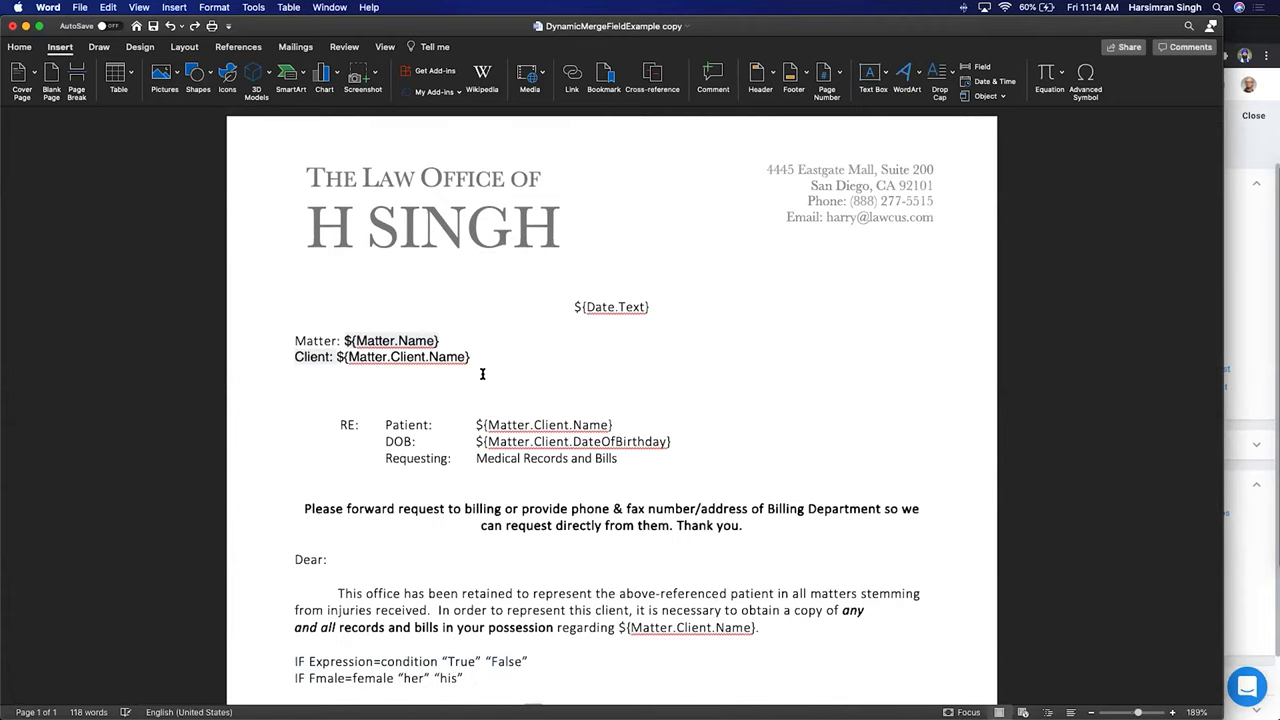
{"action": "key", "text": "BackSpace"}
{"action": "key", "text": "BackSpace"}
{"action": "key", "text": "BackSpace"}
{"action": "key", "text": "BackSpace"}
{"action": "key", "text": "BackSpace"}
{"action": "key", "text": "BackSpace"}
{"action": "key", "text": "BackSpace"}
{"action": "key", "text": "BackSpace"}
{"action": "key", "text": "BackSpace"}
{"action": "key", "text": "BackSpace"}
{"action": "key", "text": "BackSpace"}
{"action": "key", "text": "BackSpace"}
{"action": "key", "text": "BackSpace"}
{"action": "key", "text": "BackSpace"}
{"action": "key", "text": "BackSpace"}
{"action": "key", "text": "BackSpace"}
{"action": "key", "text": "BackSpace"}
{"action": "key", "text": "BackSpace"}
{"action": "key", "text": "BackSpace"}
{"action": "key", "text": "BackSpace"}
{"action": "type", "text": "Gender=female"}
{"action": "key", "text": "super+z"}
{"action": "key", "text": "super+z"}
{"action": "key", "text": "super+z"}
{"action": "key", "text": "super+z"}
{"action": "key", "text": "super+z"}
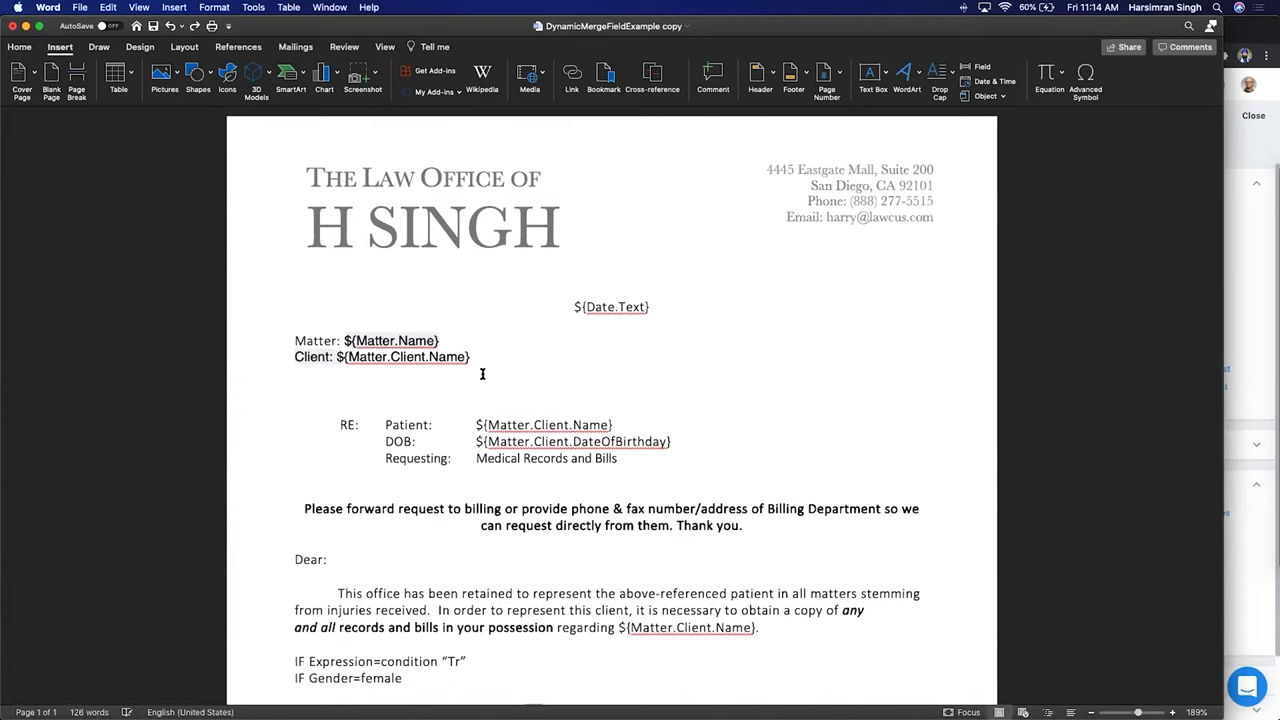
{"action": "key", "text": "super+z"}
{"action": "key", "text": "super+z"}
{"action": "key", "text": "super+z"}
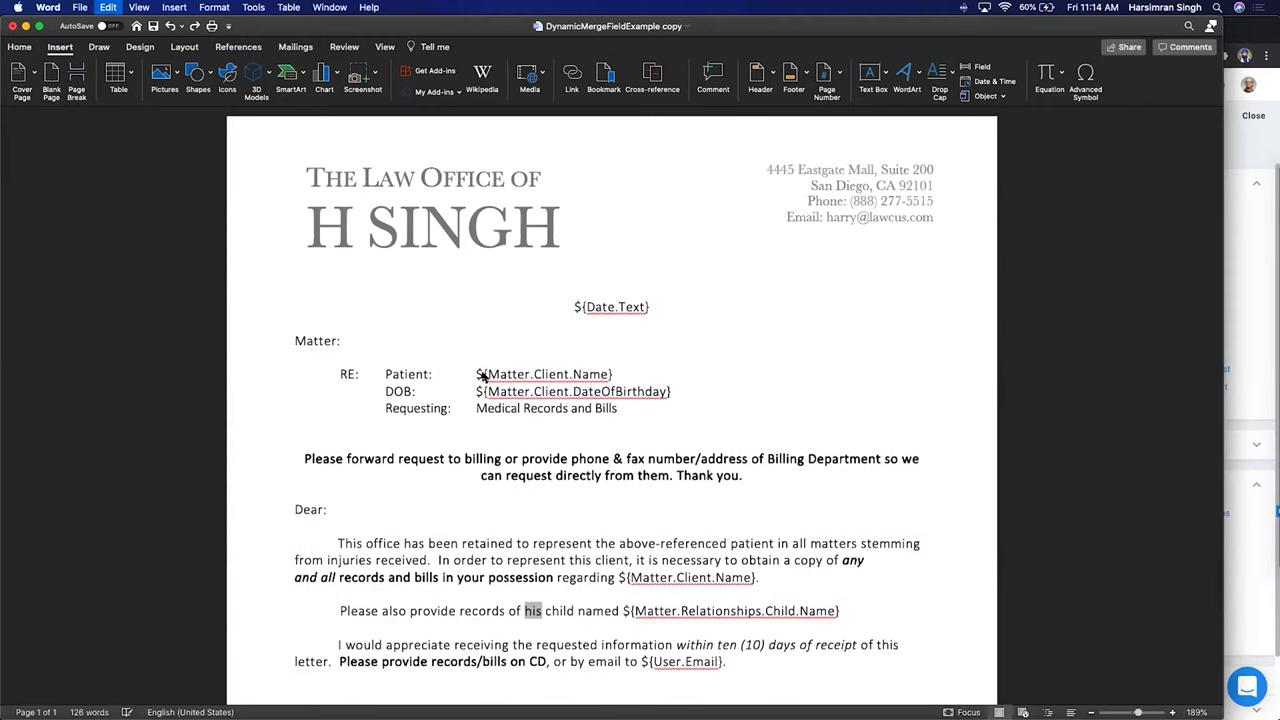
{"action": "key", "text": "super+z"}
{"action": "key", "text": "super+z"}
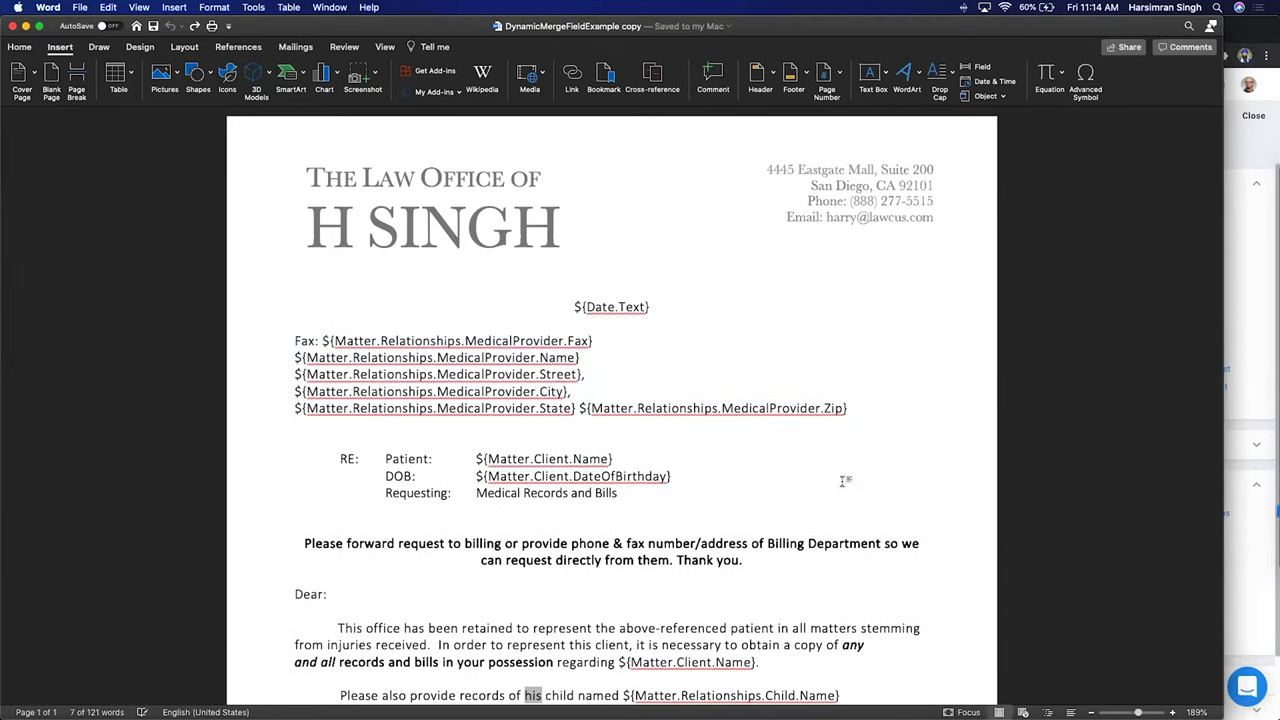
Step: Bring up Outlook and close its single sign-on window and the inbox window
{"action": "left_click", "coordinate": [1263, 515]}
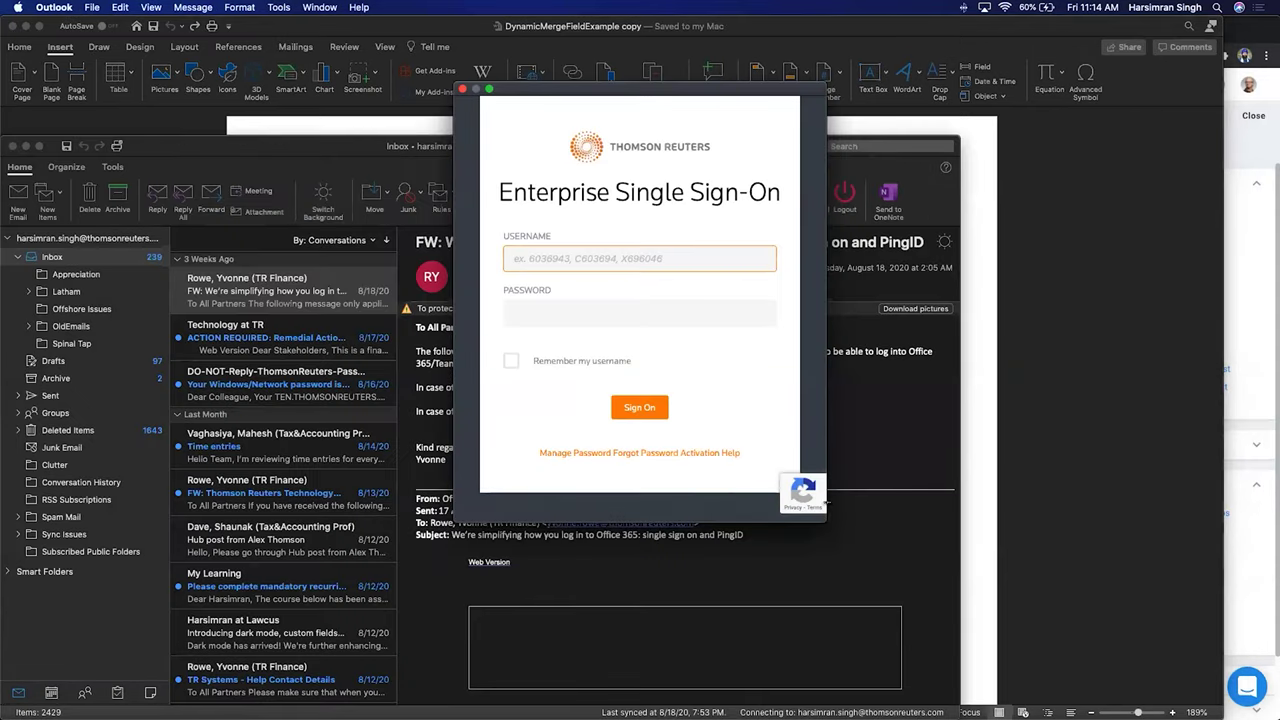
{"action": "left_click", "coordinate": [462, 89]}
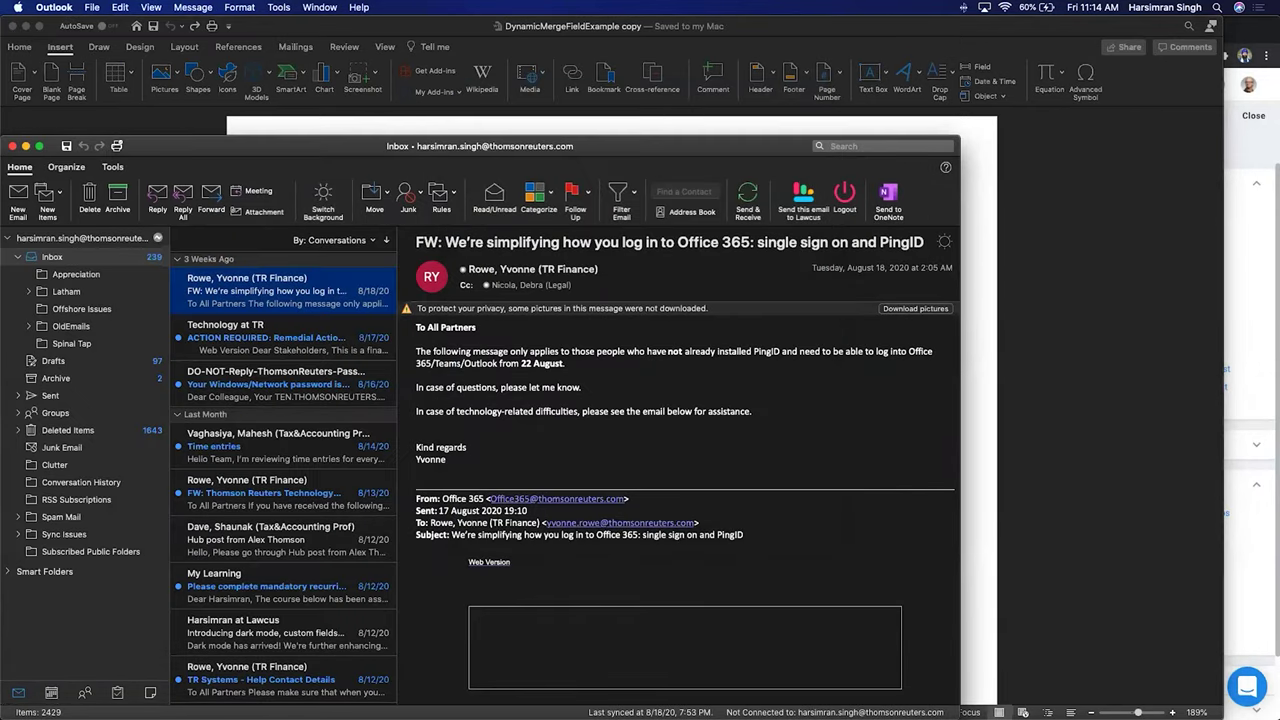
{"action": "left_click", "coordinate": [12, 146]}
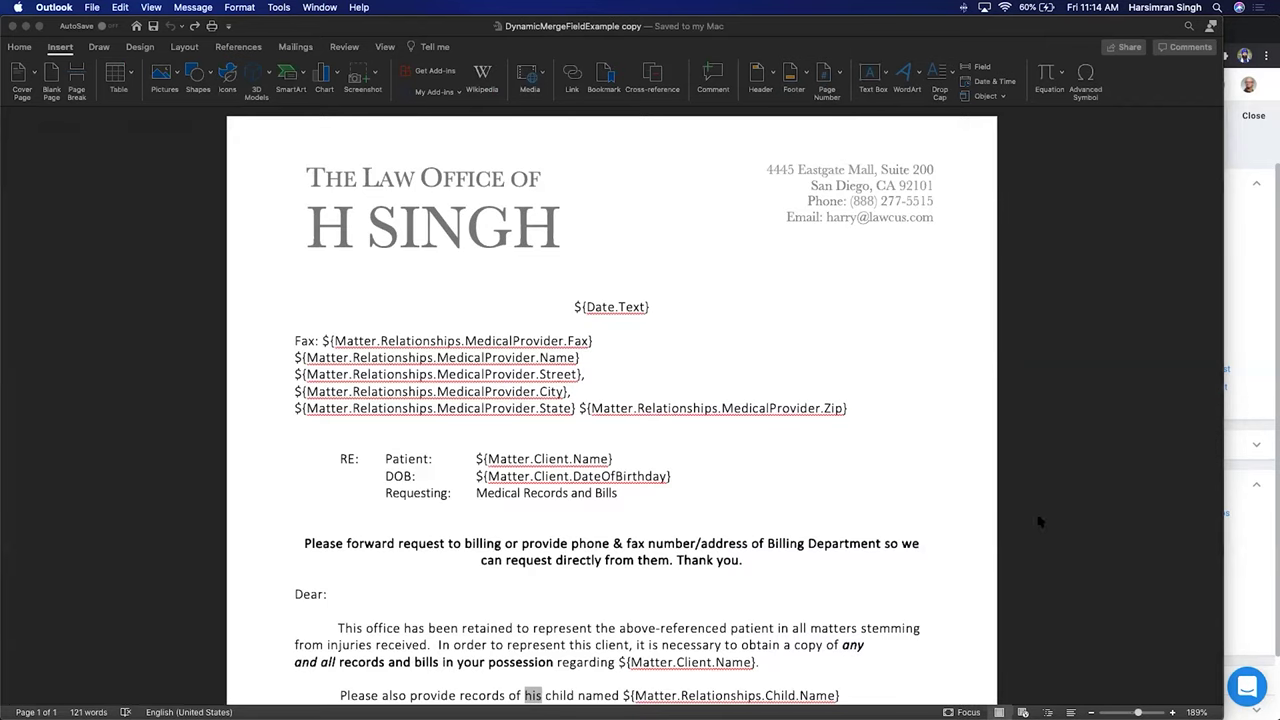
Step: Move the Word window aside, switch to Lawcus in Chrome and view the list of document templates under Automation
{"action": "scroll", "coordinate": [898, 486], "scroll_direction": "down", "scroll_amount": 1}
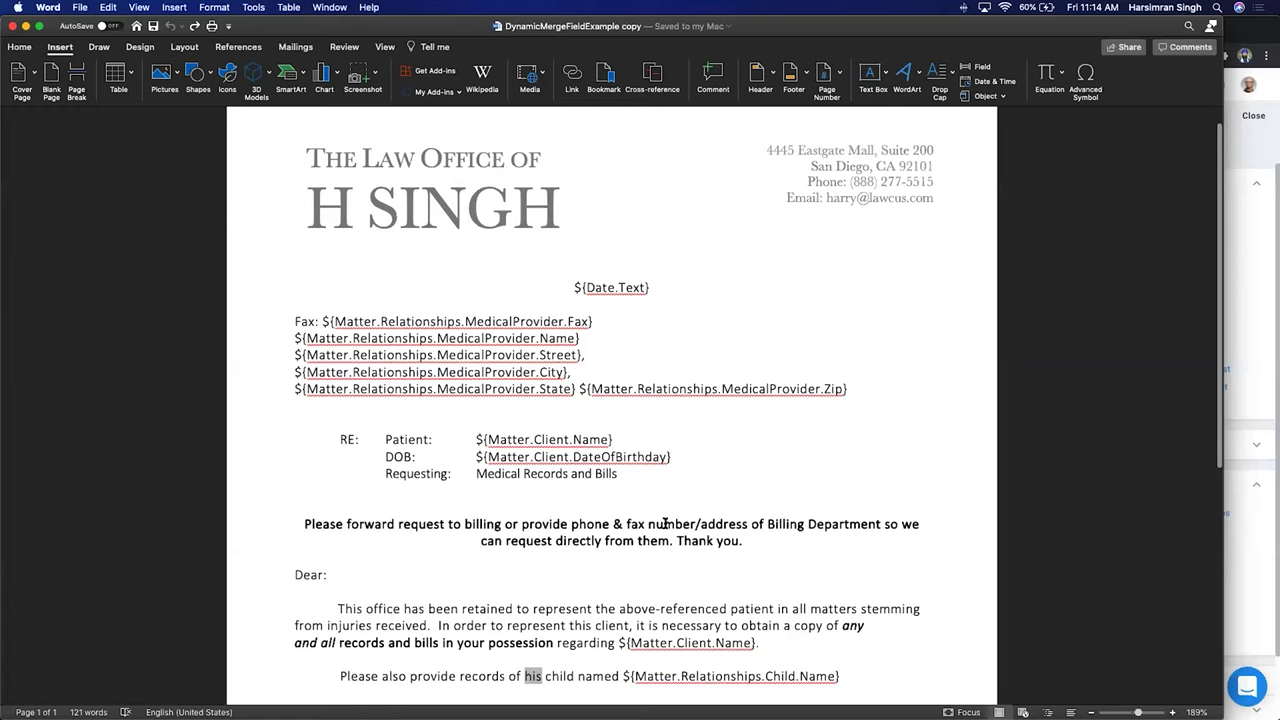
{"action": "key", "text": "ctrl+super+f"}
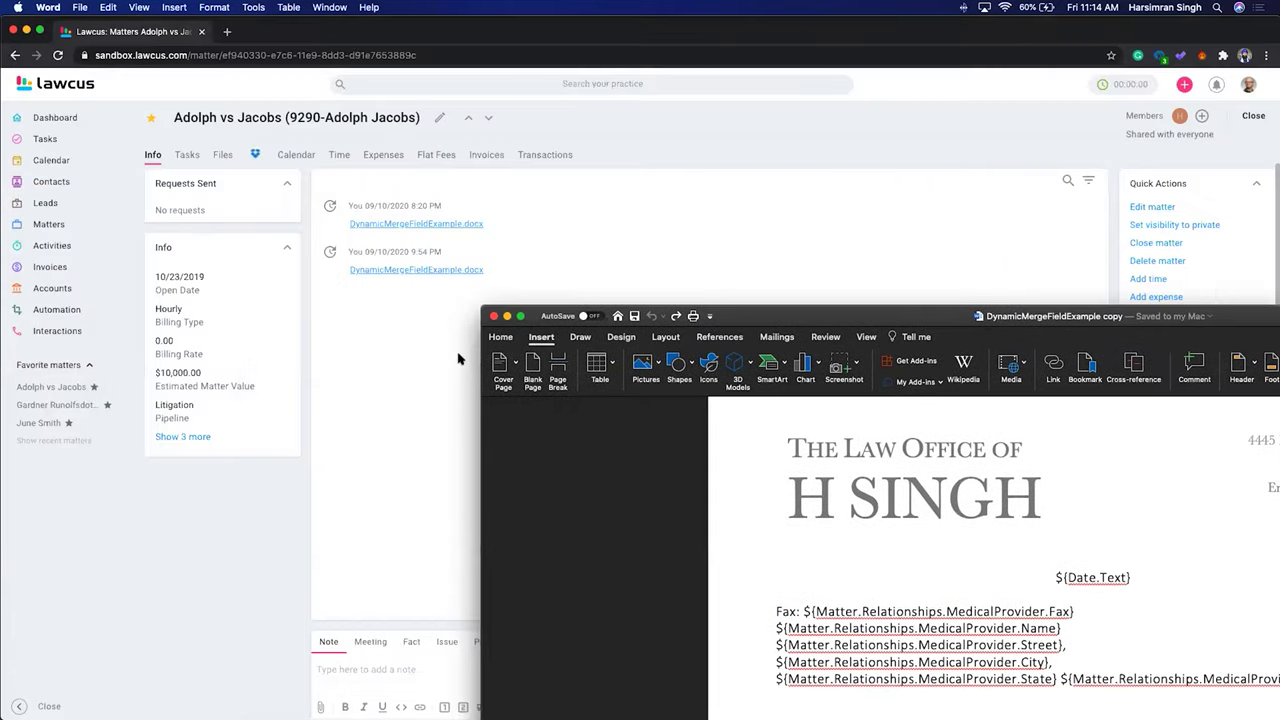
{"action": "left_click", "coordinate": [458, 358]}
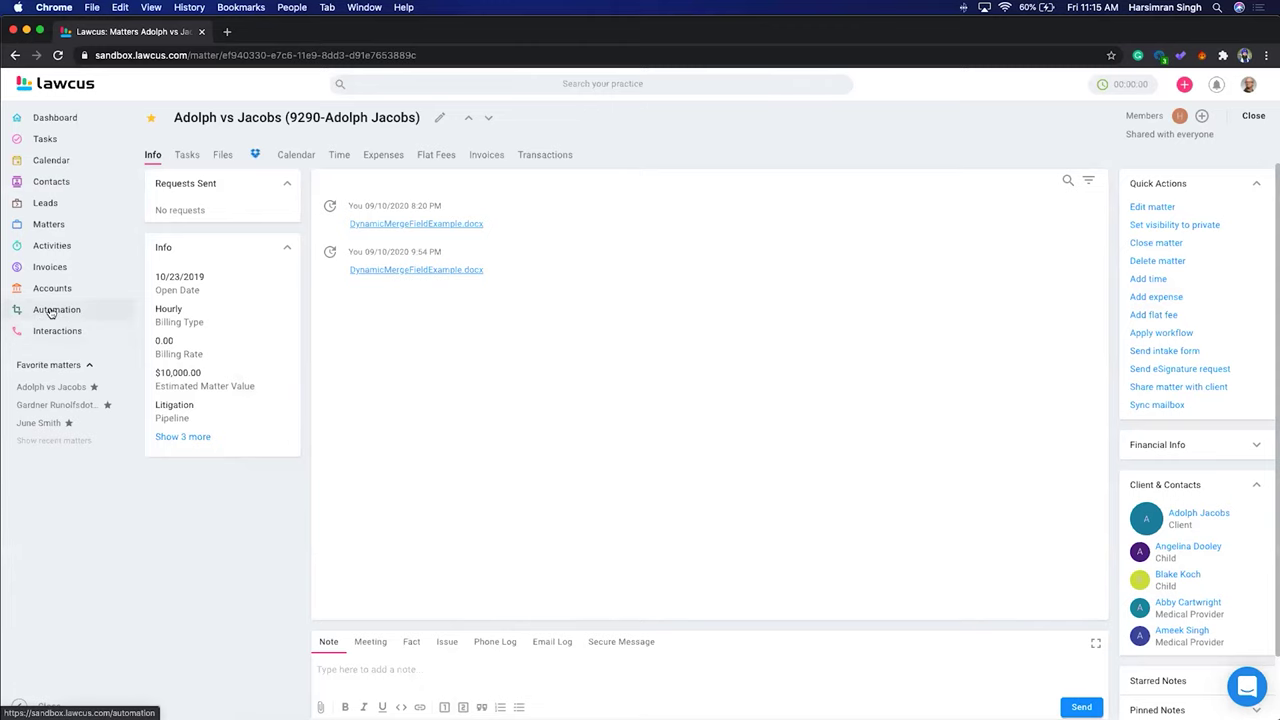
{"action": "left_click", "coordinate": [50, 310]}
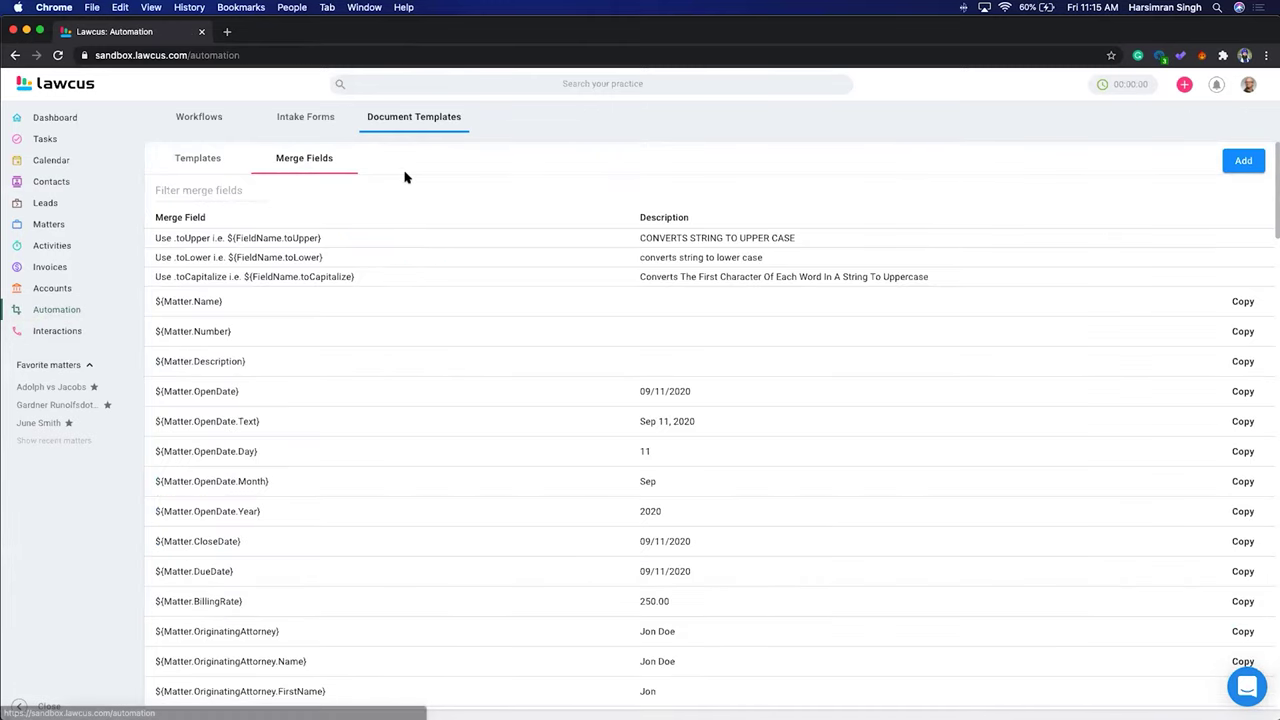
{"action": "left_click", "coordinate": [210, 158]}
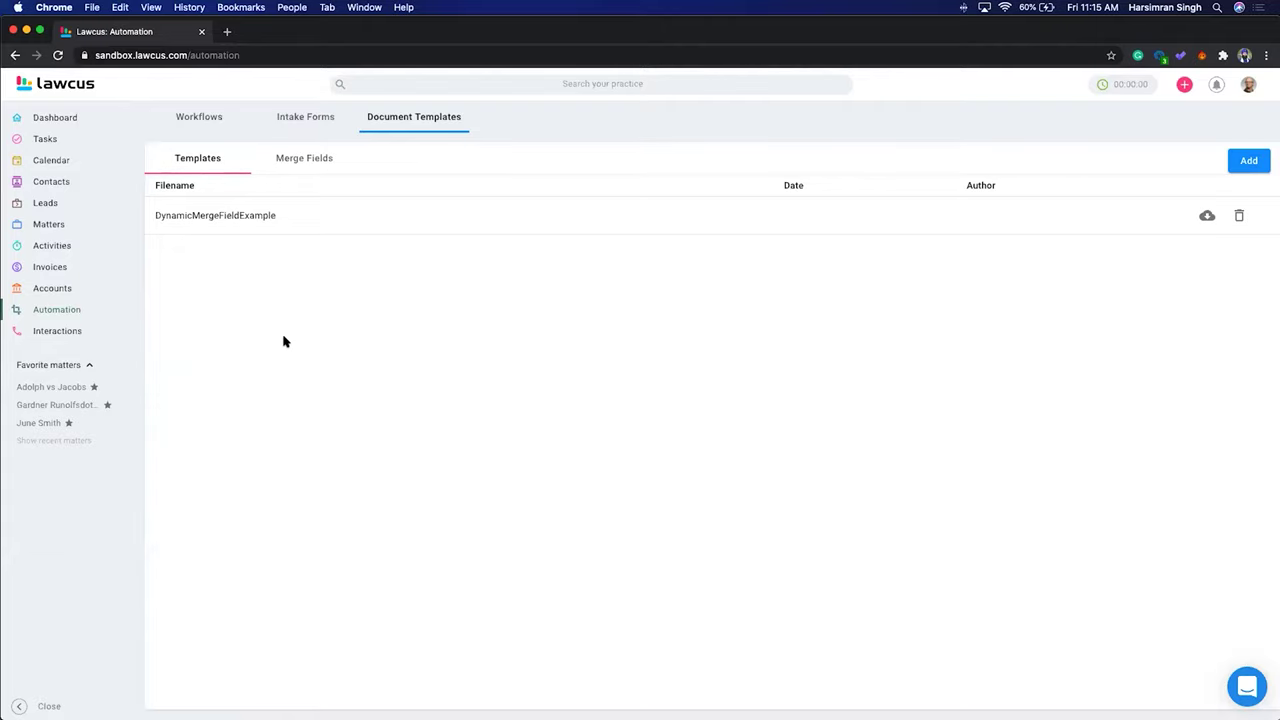
Step: Open the first favorite matter and start attaching a document from a template to a note
{"action": "left_click", "coordinate": [47, 387]}
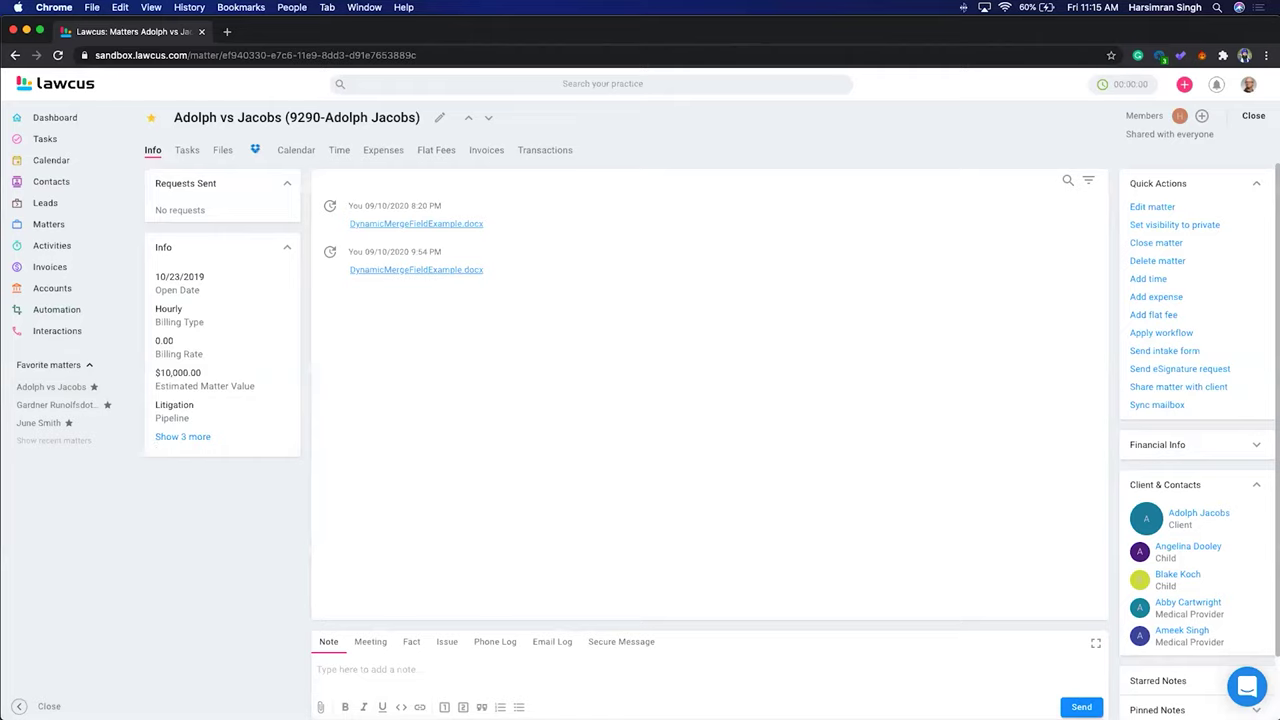
{"action": "left_click", "coordinate": [320, 707]}
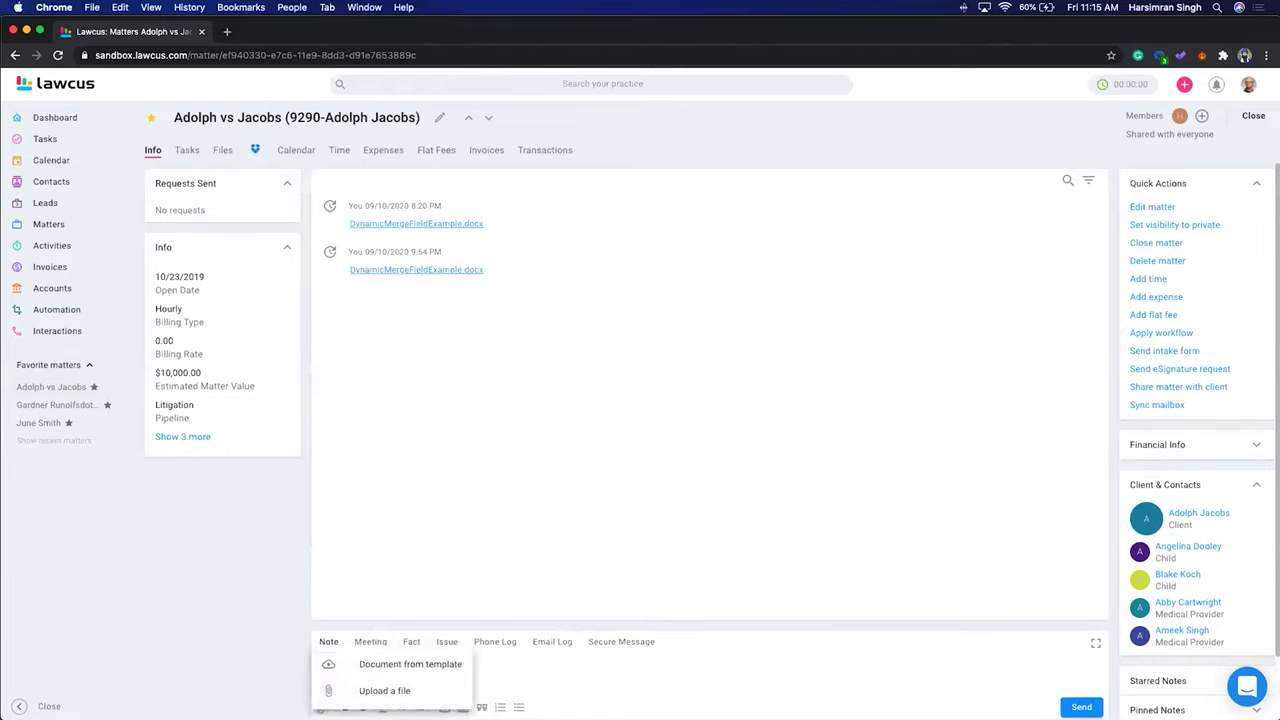
{"action": "left_click", "coordinate": [384, 668]}
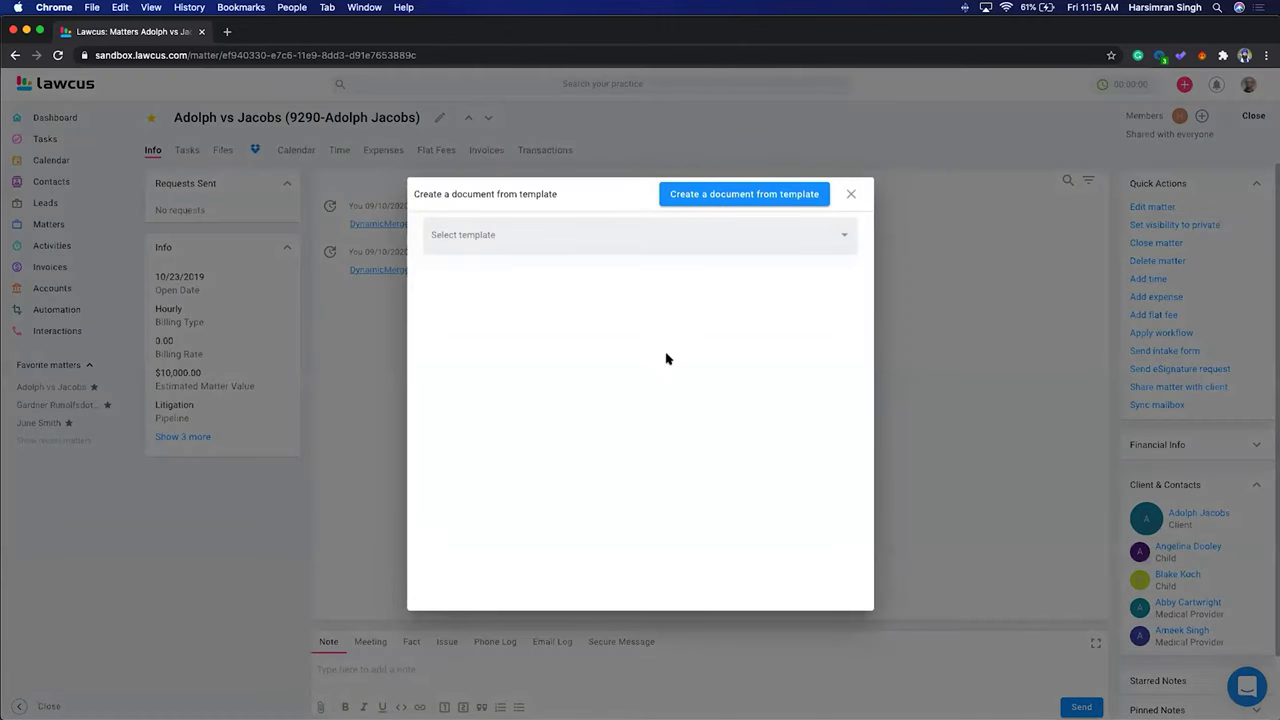
Step: Select the DynamicMergeFieldExample template and map its medical provider relation to the second listed contact
{"action": "left_click", "coordinate": [518, 237]}
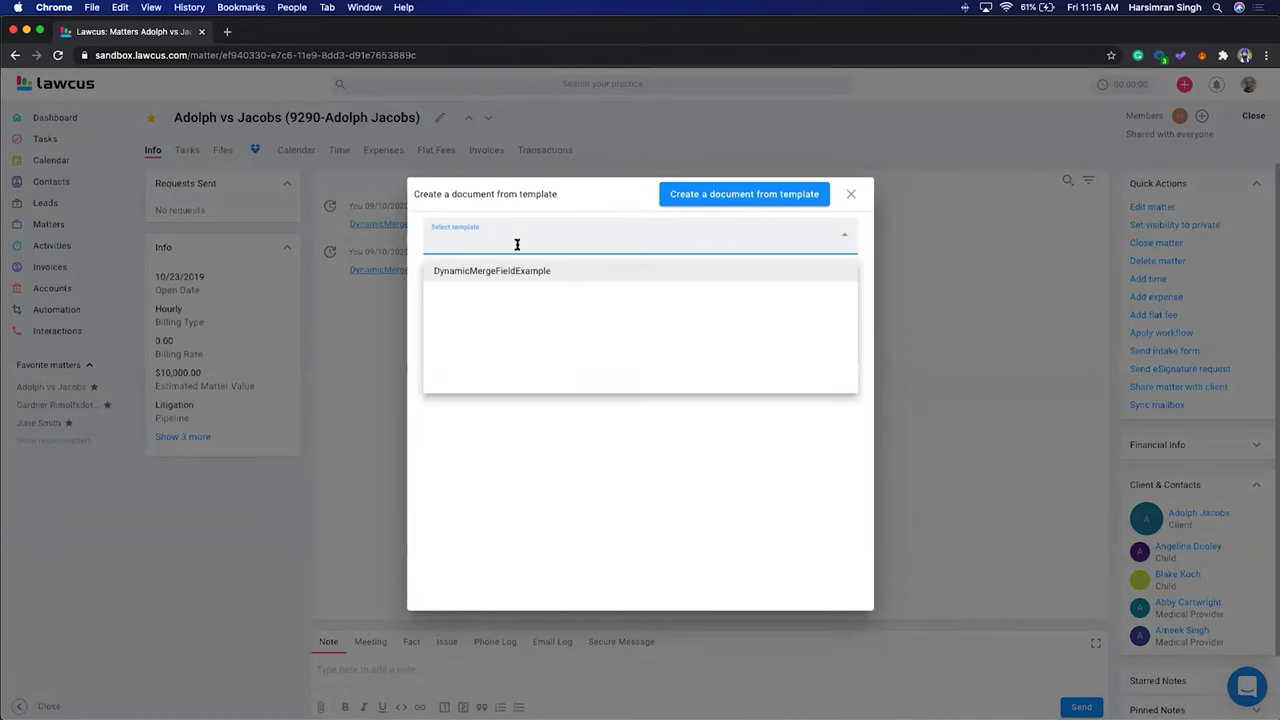
{"action": "left_click", "coordinate": [466, 271]}
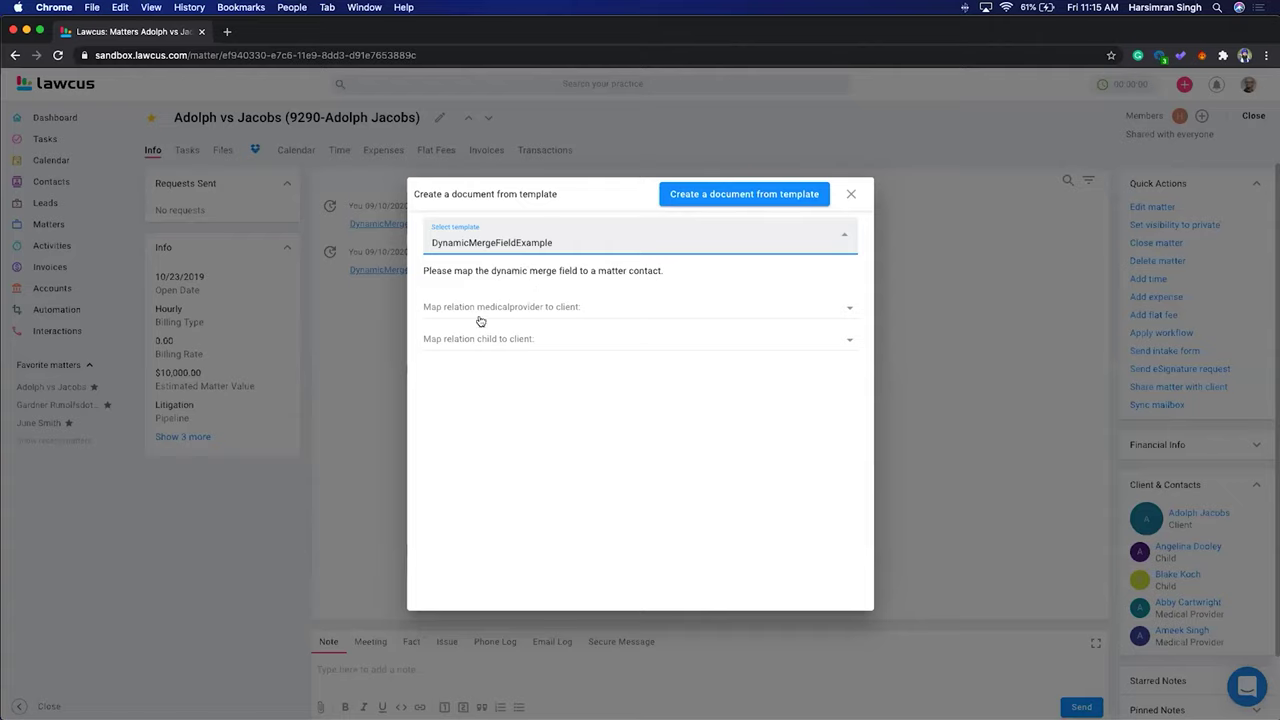
{"action": "left_click", "coordinate": [544, 316]}
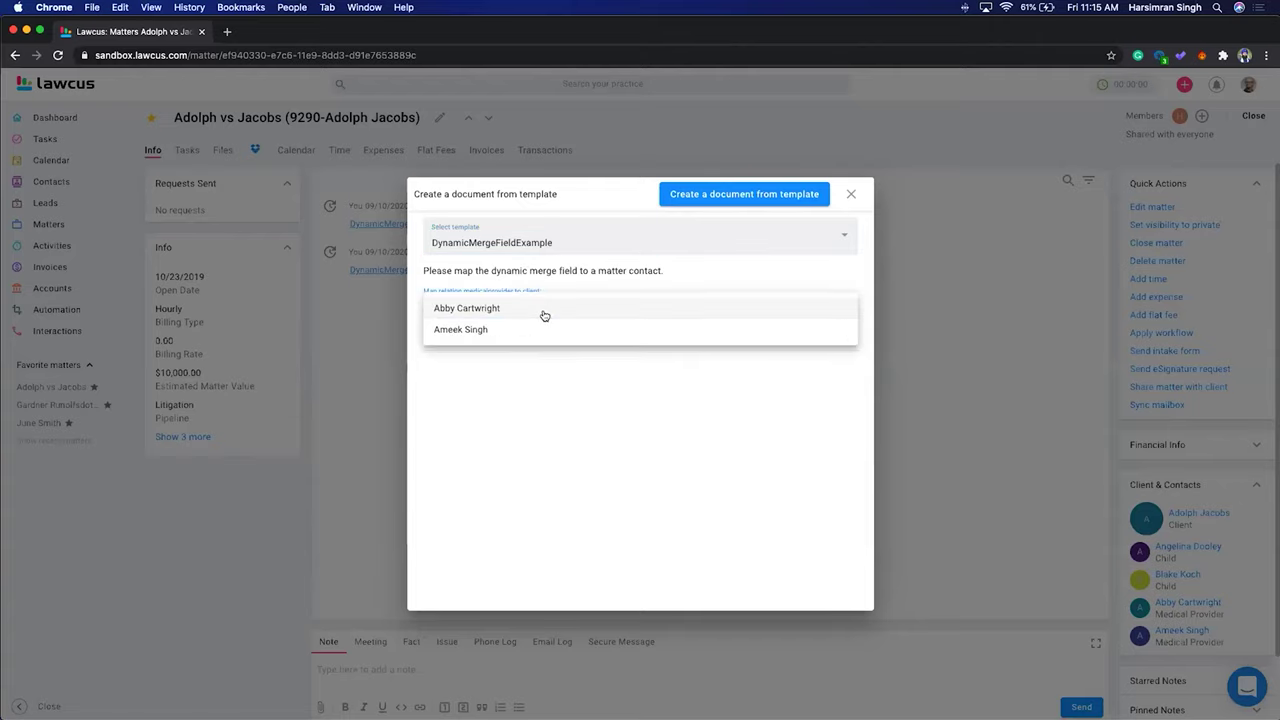
{"action": "left_click", "coordinate": [462, 330]}
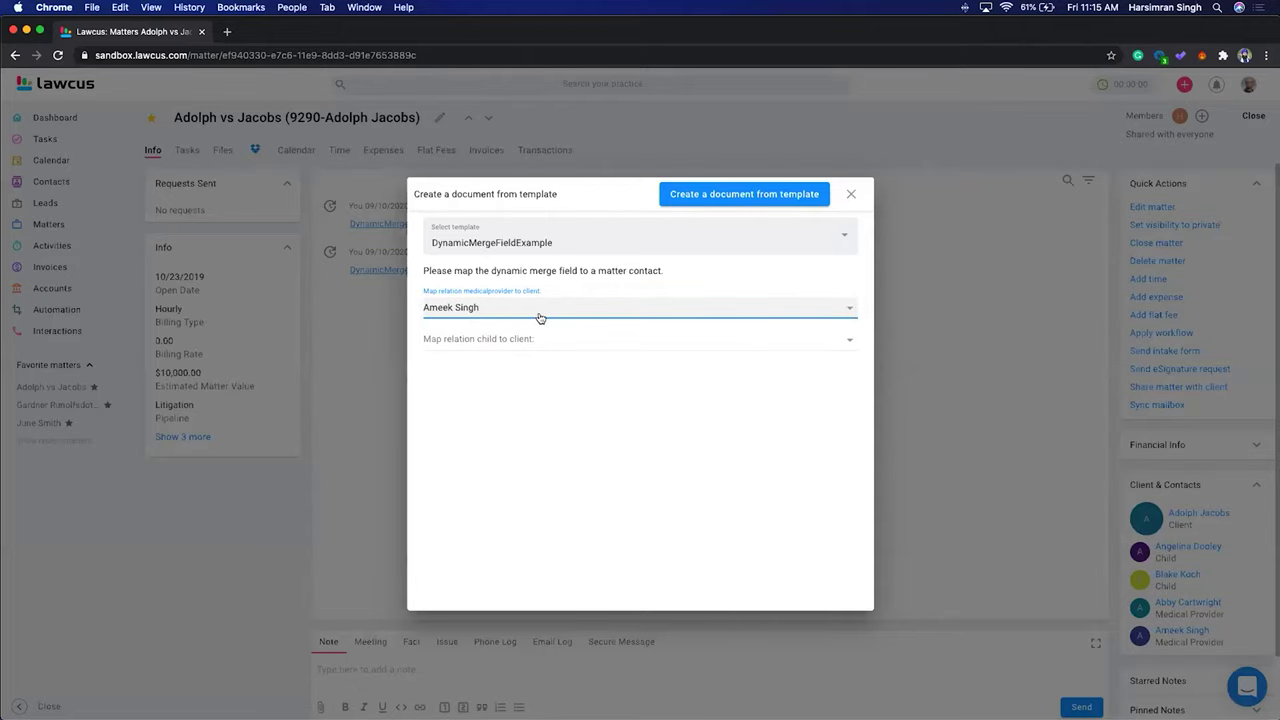
Step: Map the child relation to the first listed contact and create the document from the template
{"action": "left_click", "coordinate": [481, 342]}
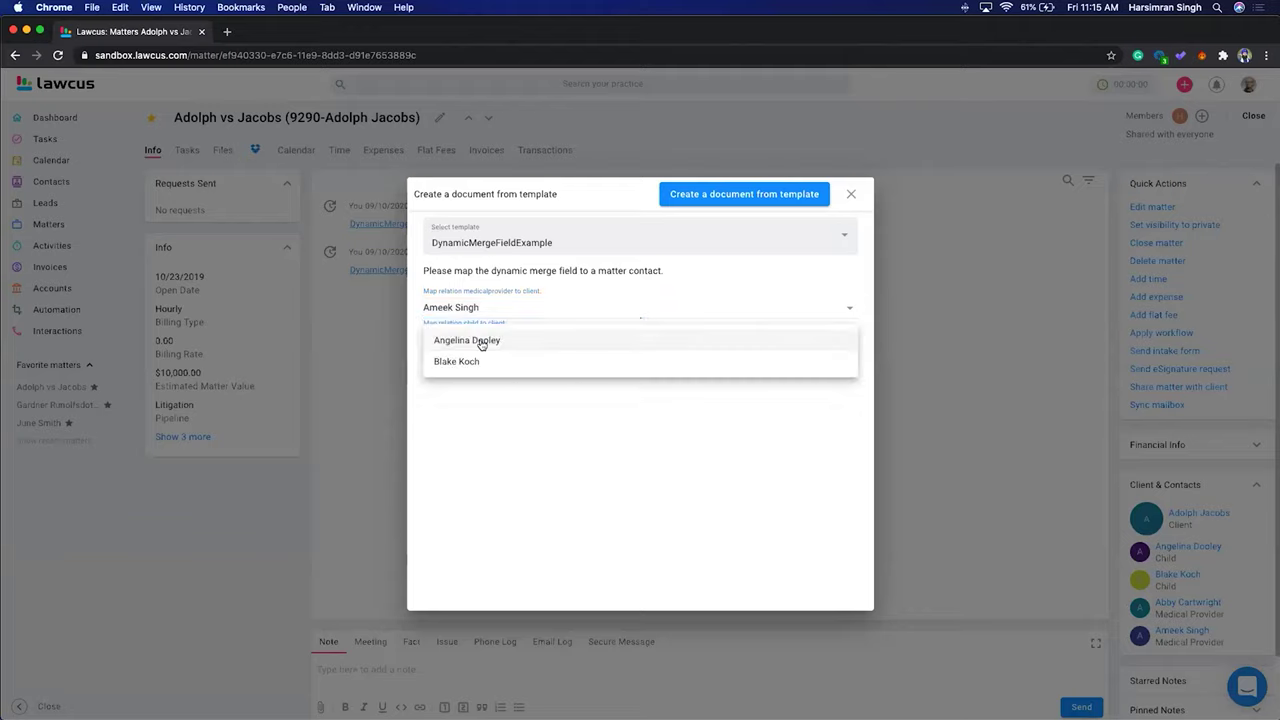
{"action": "left_click", "coordinate": [463, 342]}
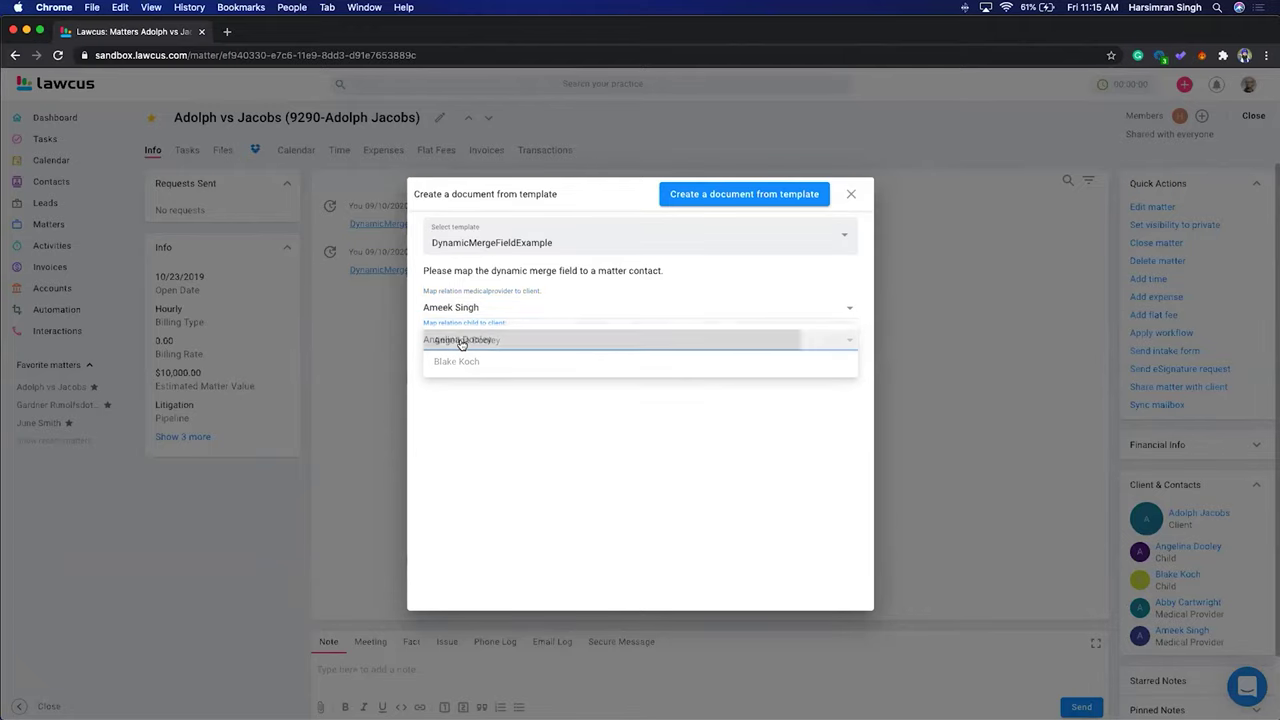
{"action": "left_click", "coordinate": [717, 195]}
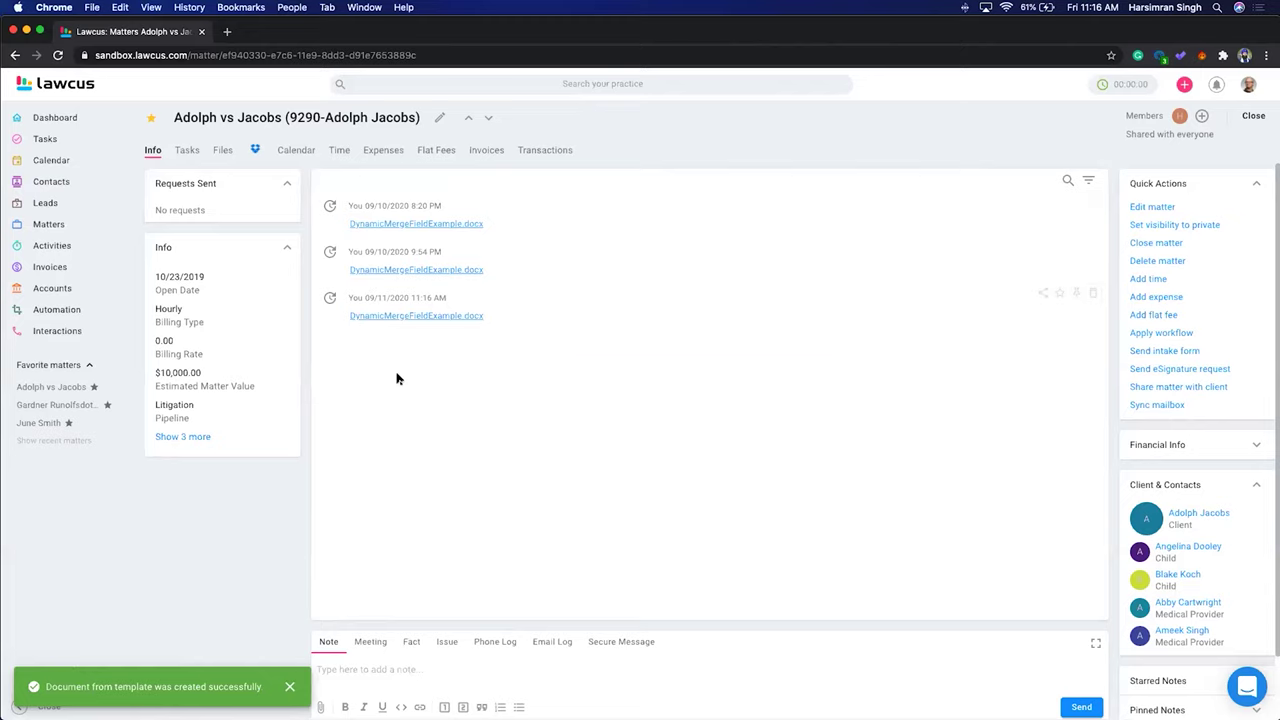
Step: Download the newly created DynamicMergeFieldExample.docx, open it in Word and move the template window up beside it
{"action": "left_click", "coordinate": [448, 316]}
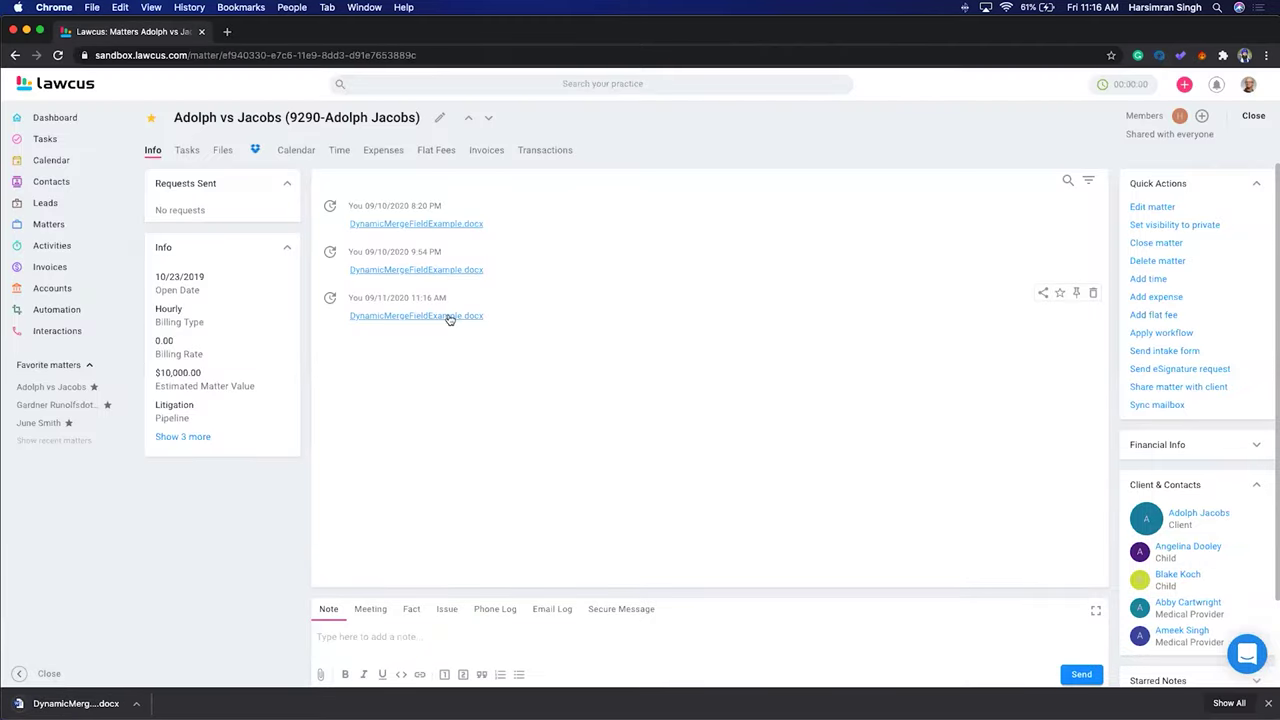
{"action": "left_click", "coordinate": [75, 703]}
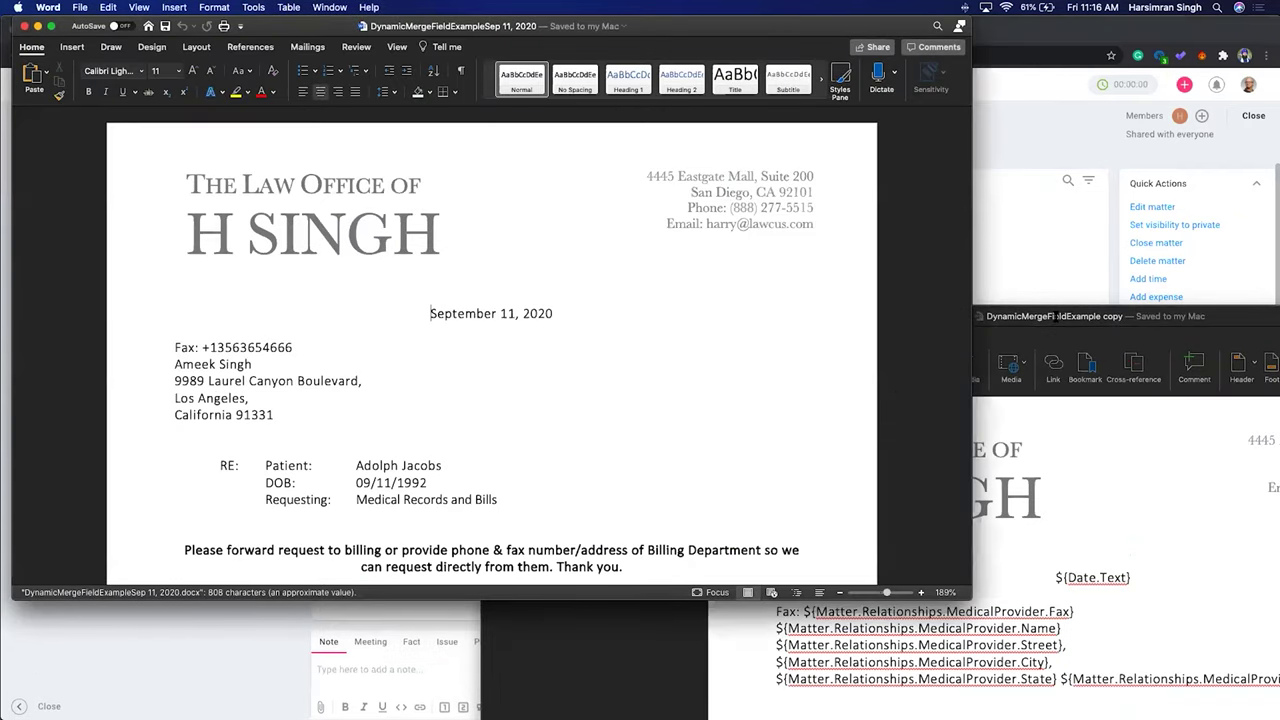
{"action": "left_click_drag", "start_coordinate": [1057, 316], "coordinate": [1045, 267]}
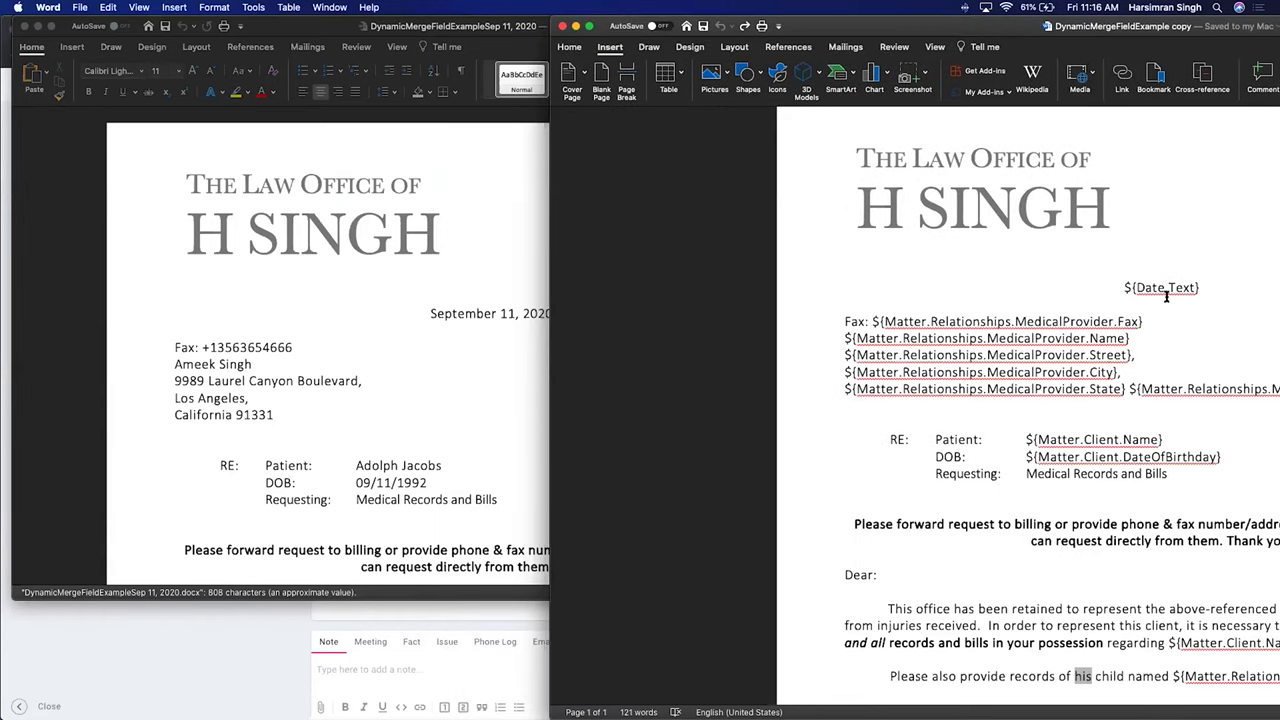
Step: Compare the date and medical provider lines of the generated letter with the merge fields in the template
{"action": "left_click", "coordinate": [491, 288]}
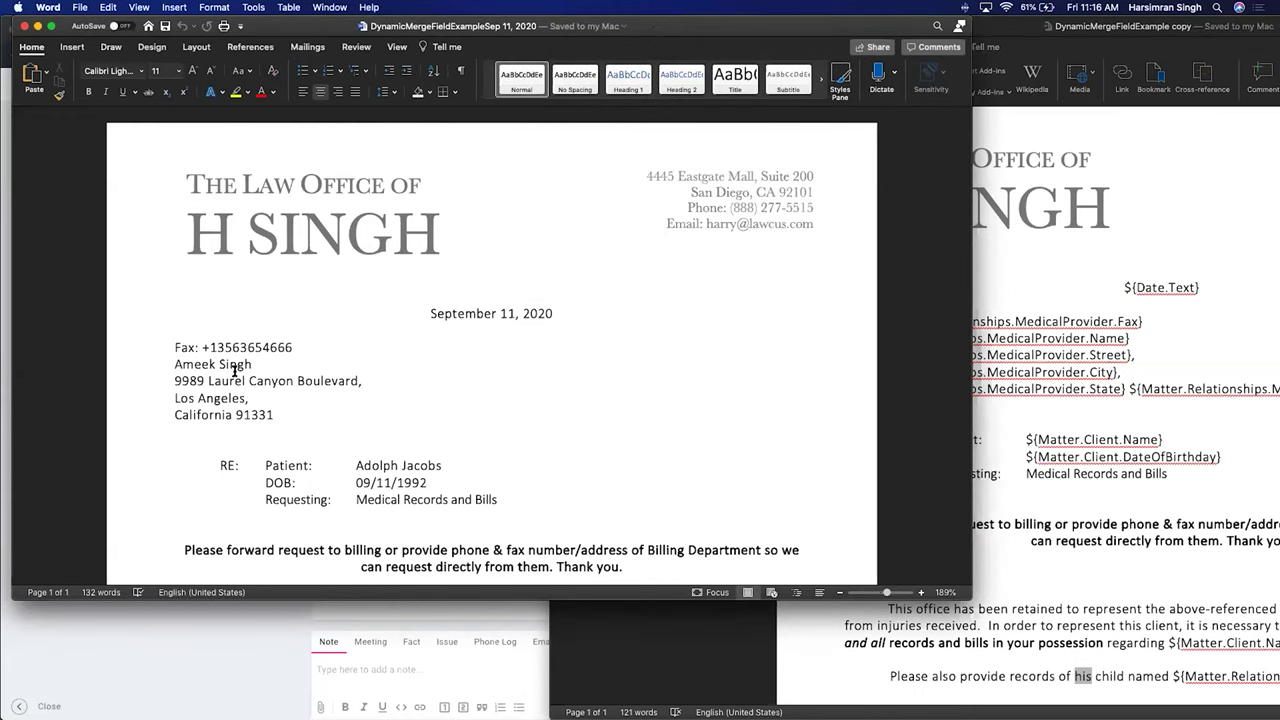
{"action": "left_click_drag", "start_coordinate": [262, 366], "coordinate": [178, 364]}
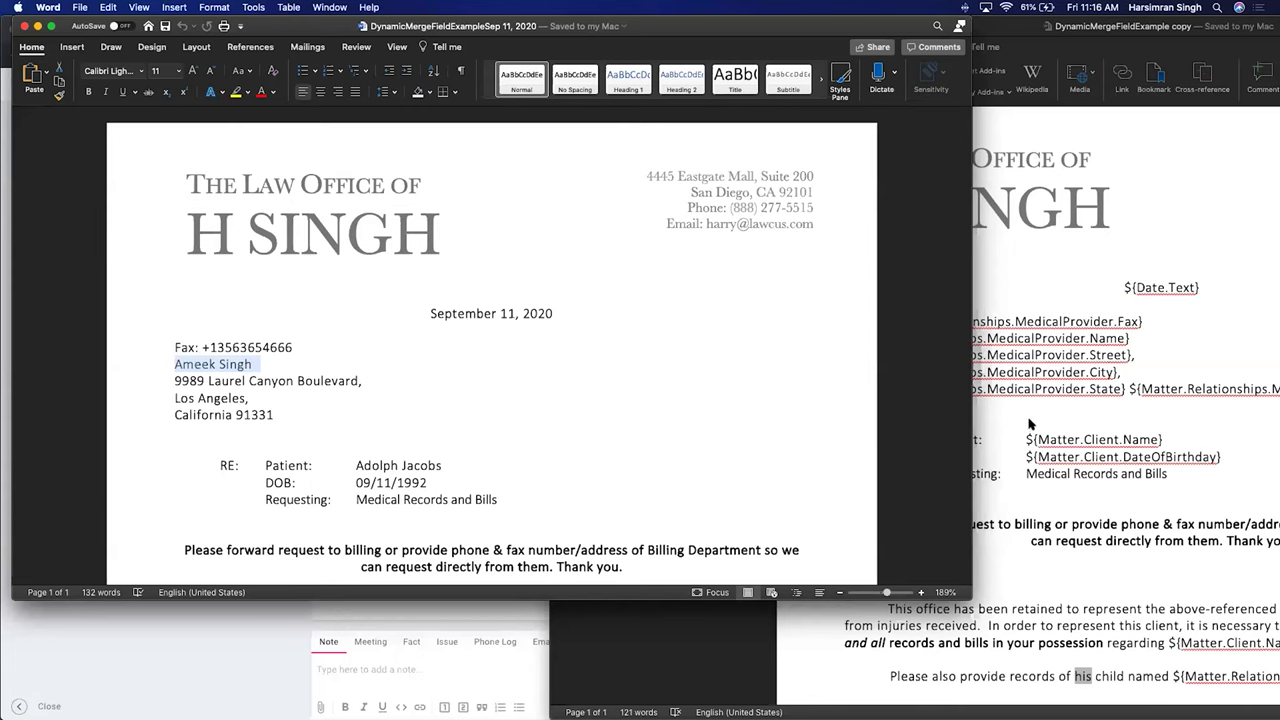
{"action": "left_click", "coordinate": [1146, 360]}
{"action": "scroll", "coordinate": [946, 434], "scroll_direction": "down", "scroll_amount": 1}
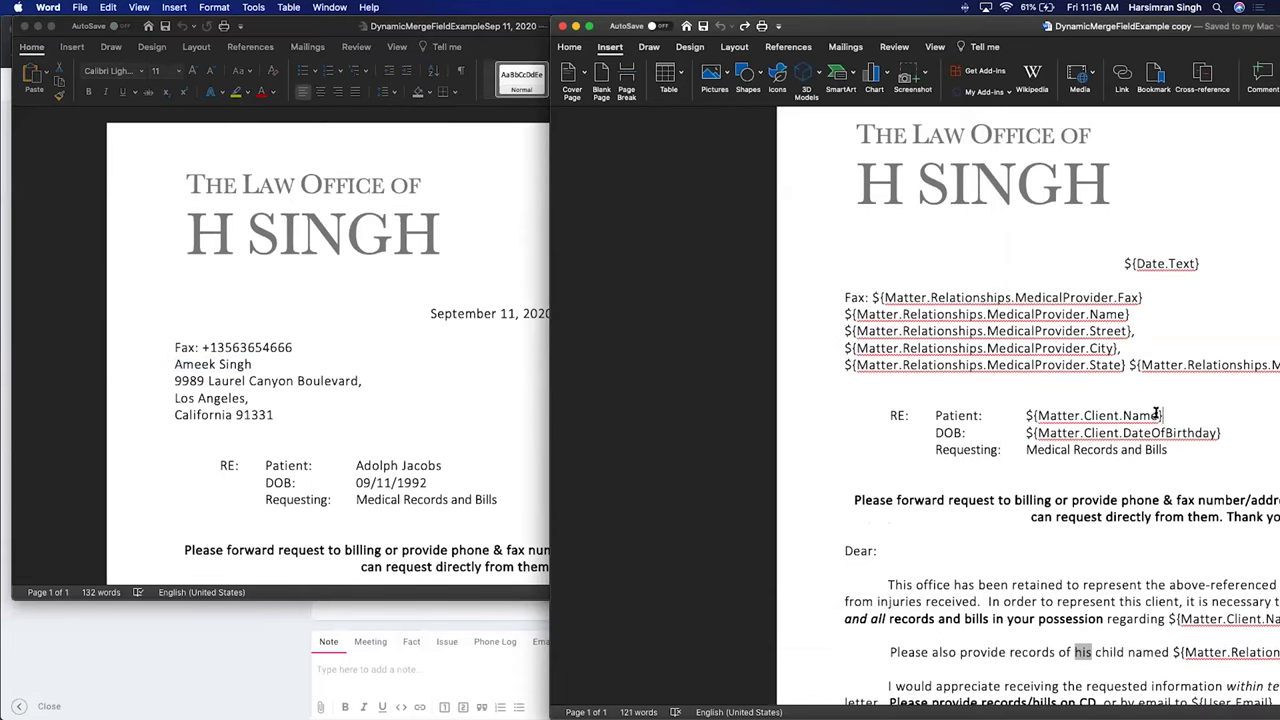
{"action": "left_click", "coordinate": [523, 433]}
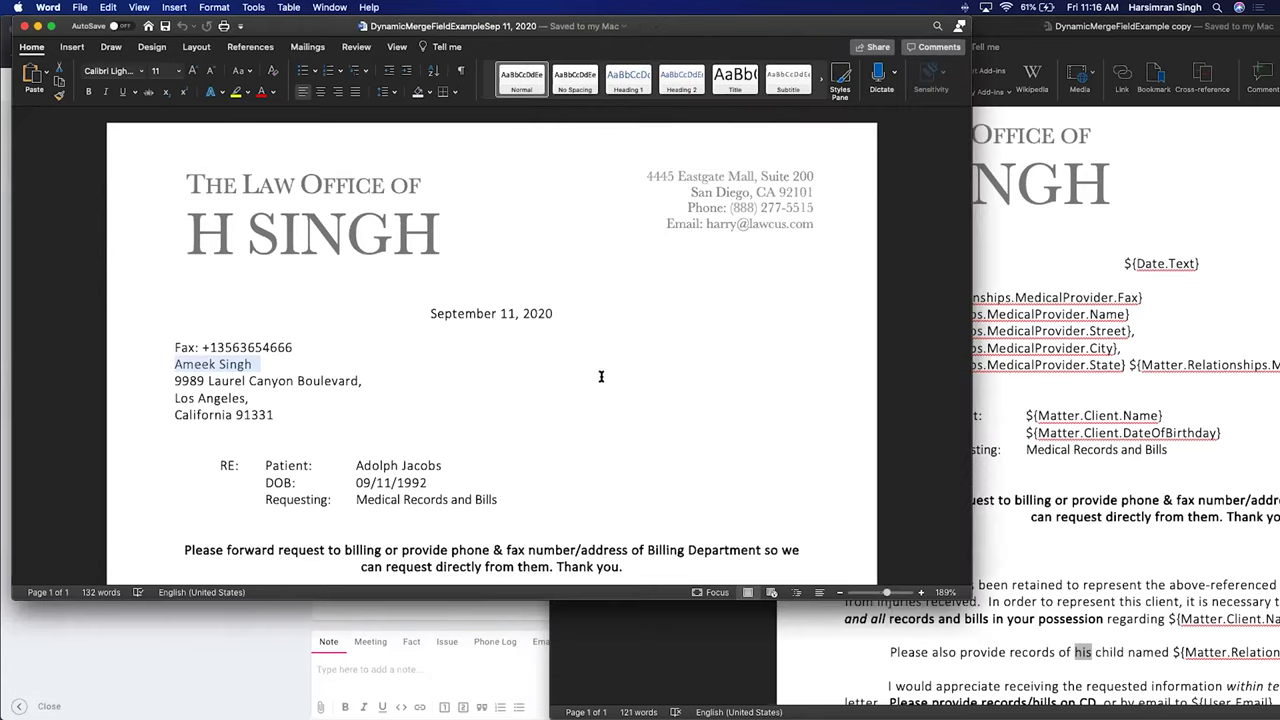
{"action": "left_click_drag", "start_coordinate": [286, 26], "coordinate": [474, 42]}
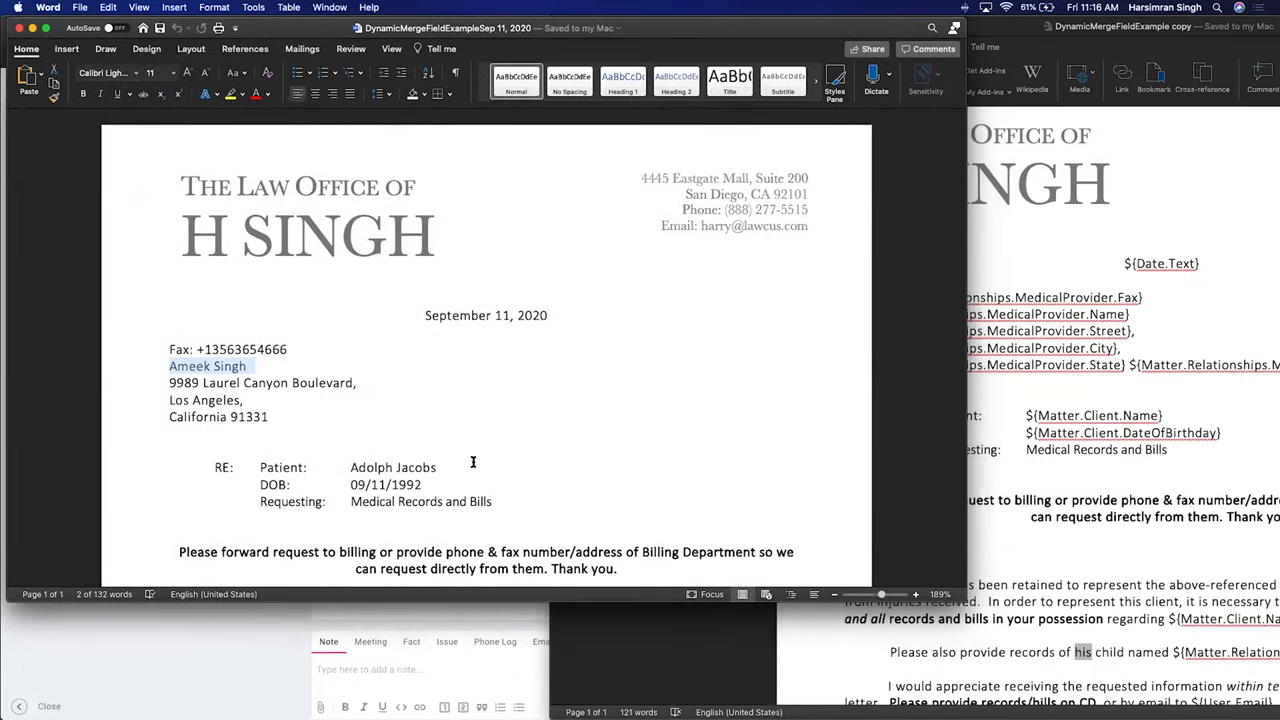
Step: Check the patient name, date of birth and body paragraphs in the generated letter
{"action": "left_click_drag", "start_coordinate": [423, 467], "coordinate": [354, 466]}
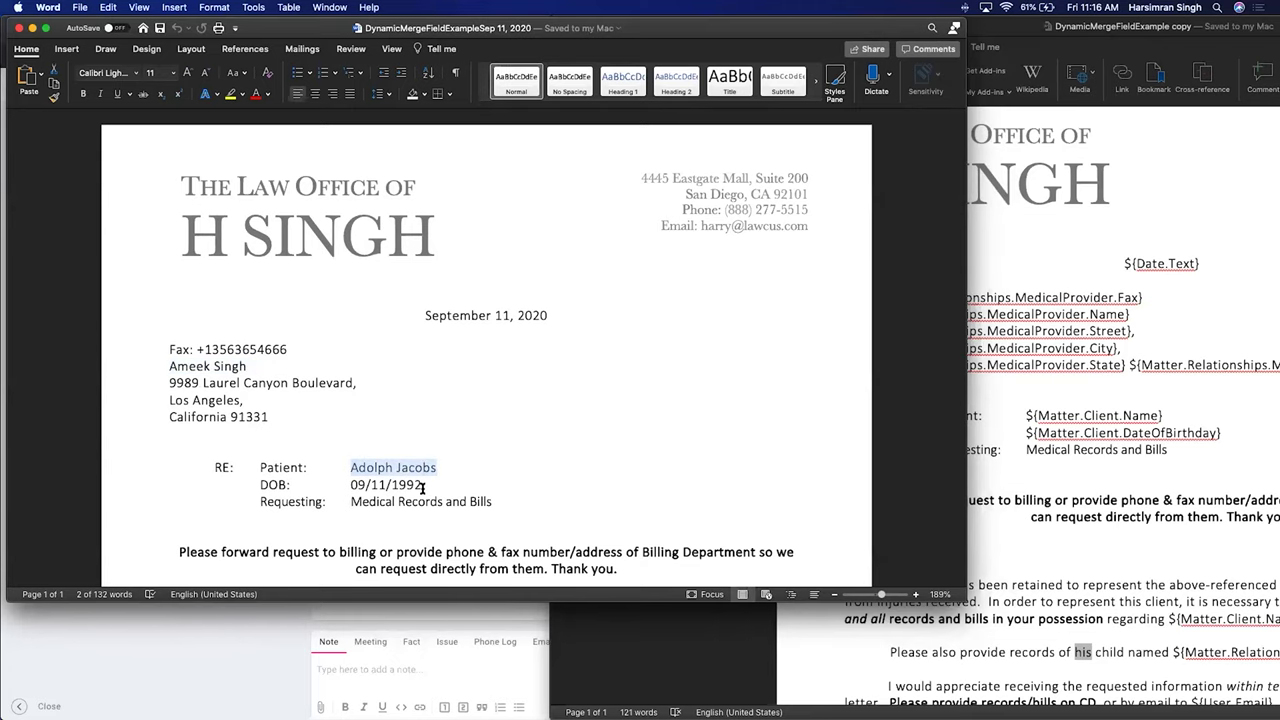
{"action": "left_click_drag", "start_coordinate": [423, 486], "coordinate": [322, 478]}
{"action": "scroll", "coordinate": [482, 488], "scroll_direction": "down", "scroll_amount": 5}
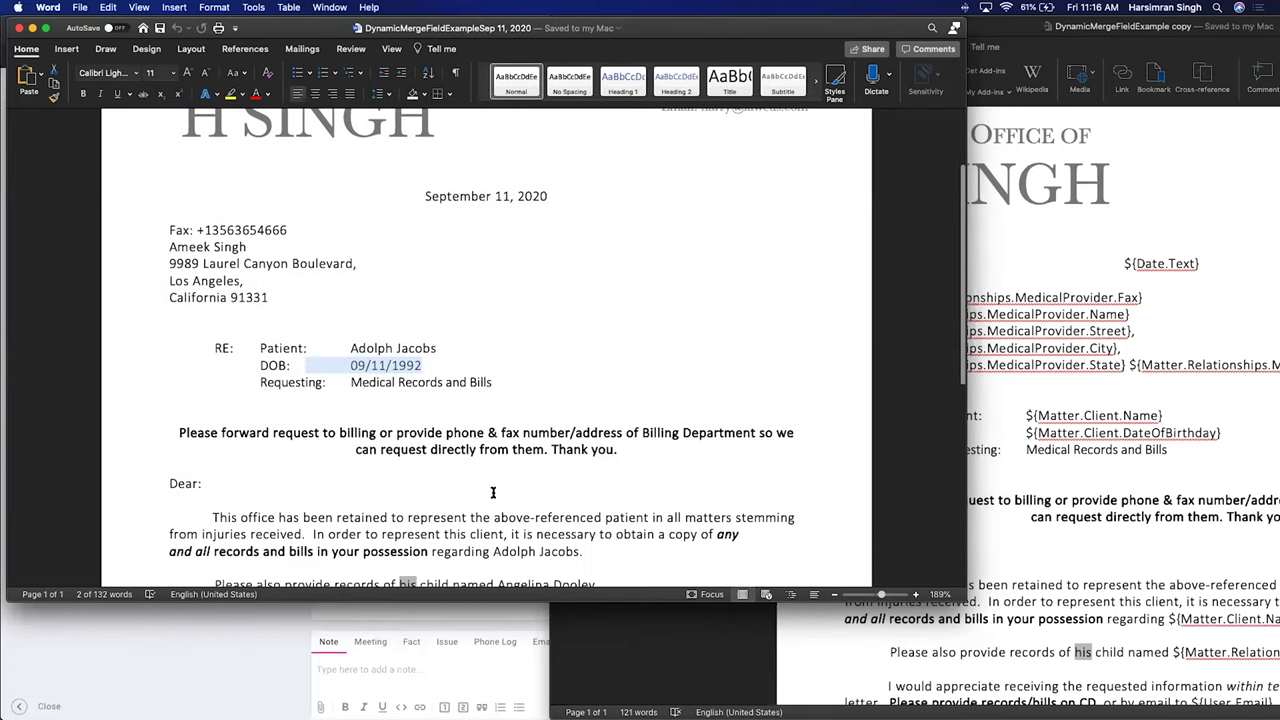
{"action": "scroll", "coordinate": [493, 492], "scroll_direction": "down", "scroll_amount": 1}
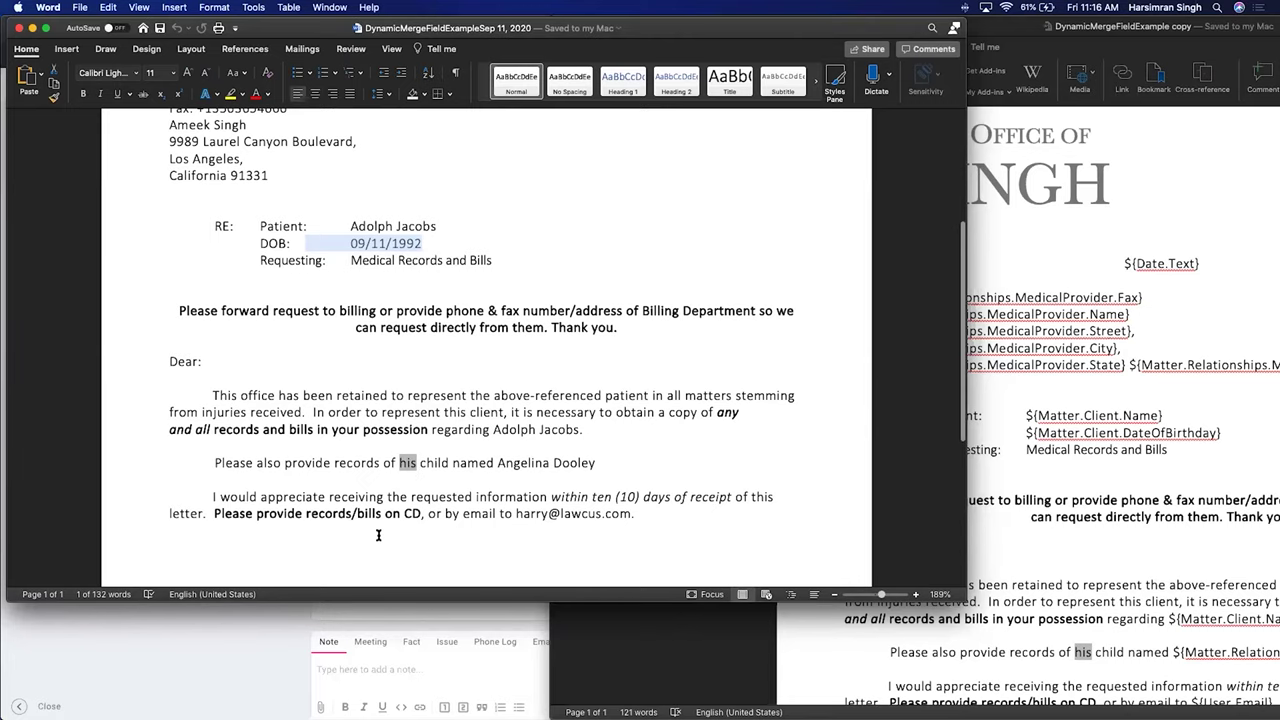
Step: Switch to Lawcus in Chrome and open the matter client's contact record for editing to check the gender
{"action": "left_click", "coordinate": [215, 652]}
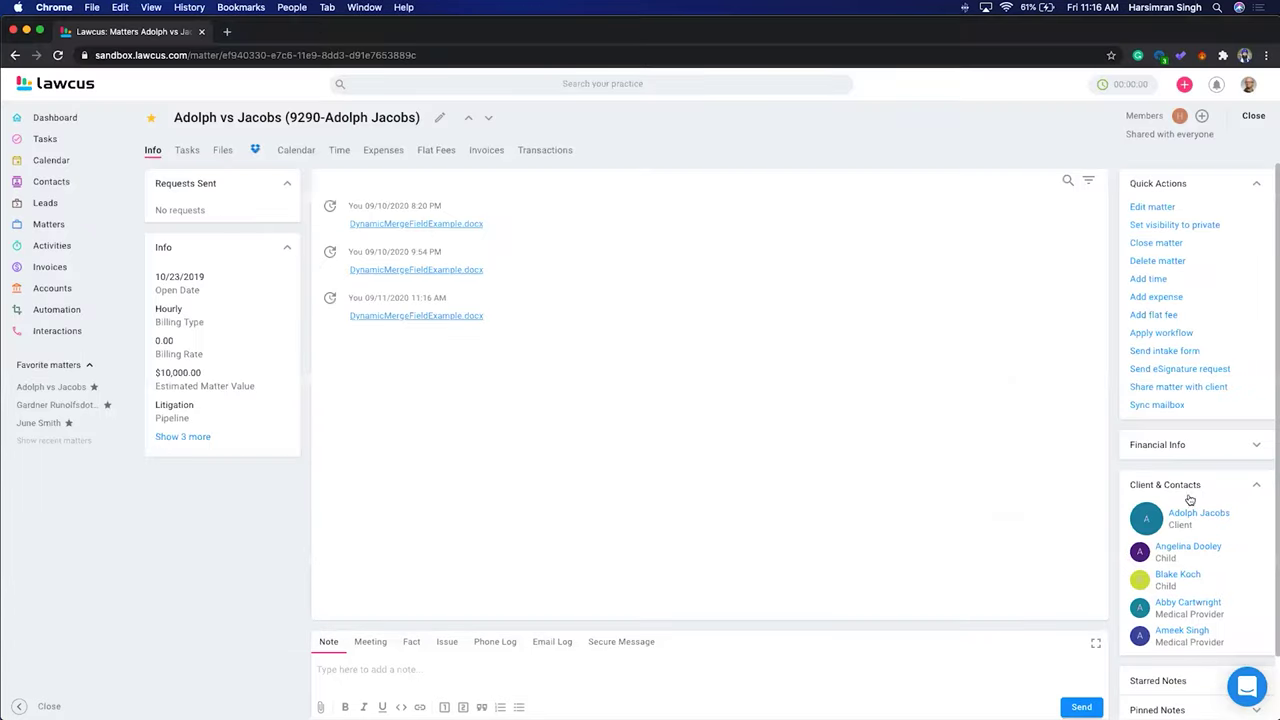
{"action": "left_click", "coordinate": [1234, 515]}
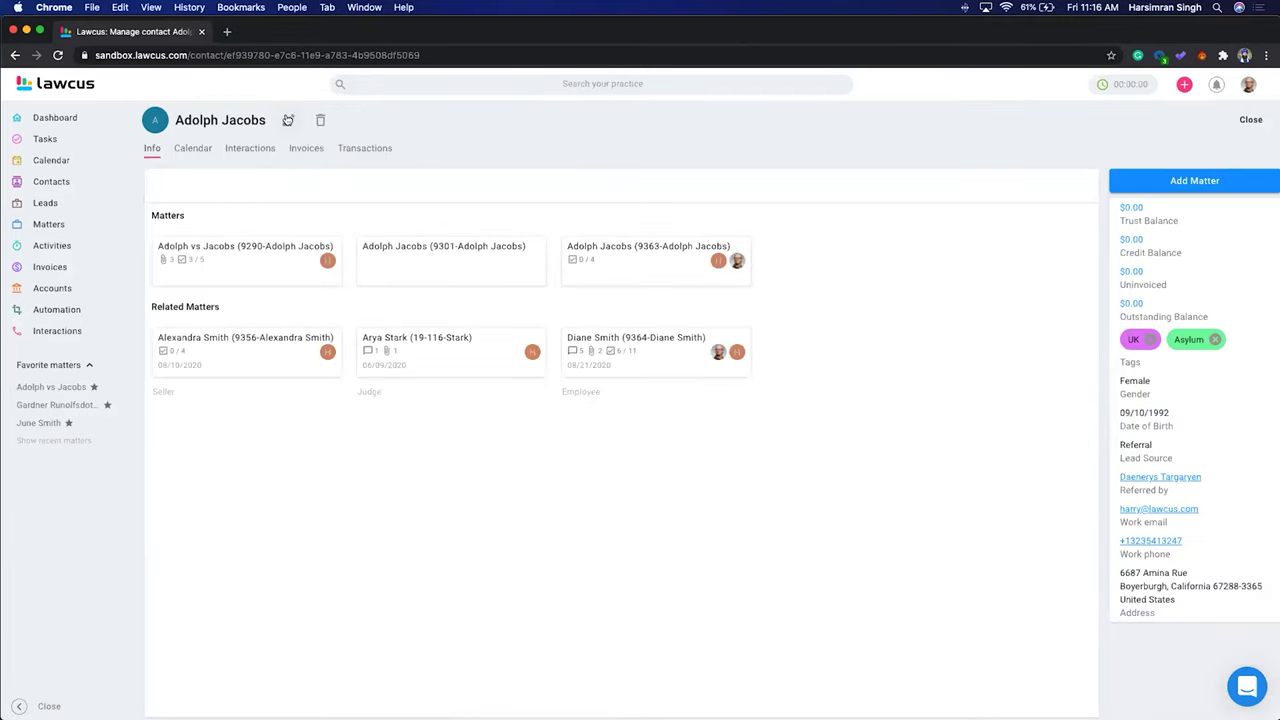
{"action": "left_click", "coordinate": [287, 120]}
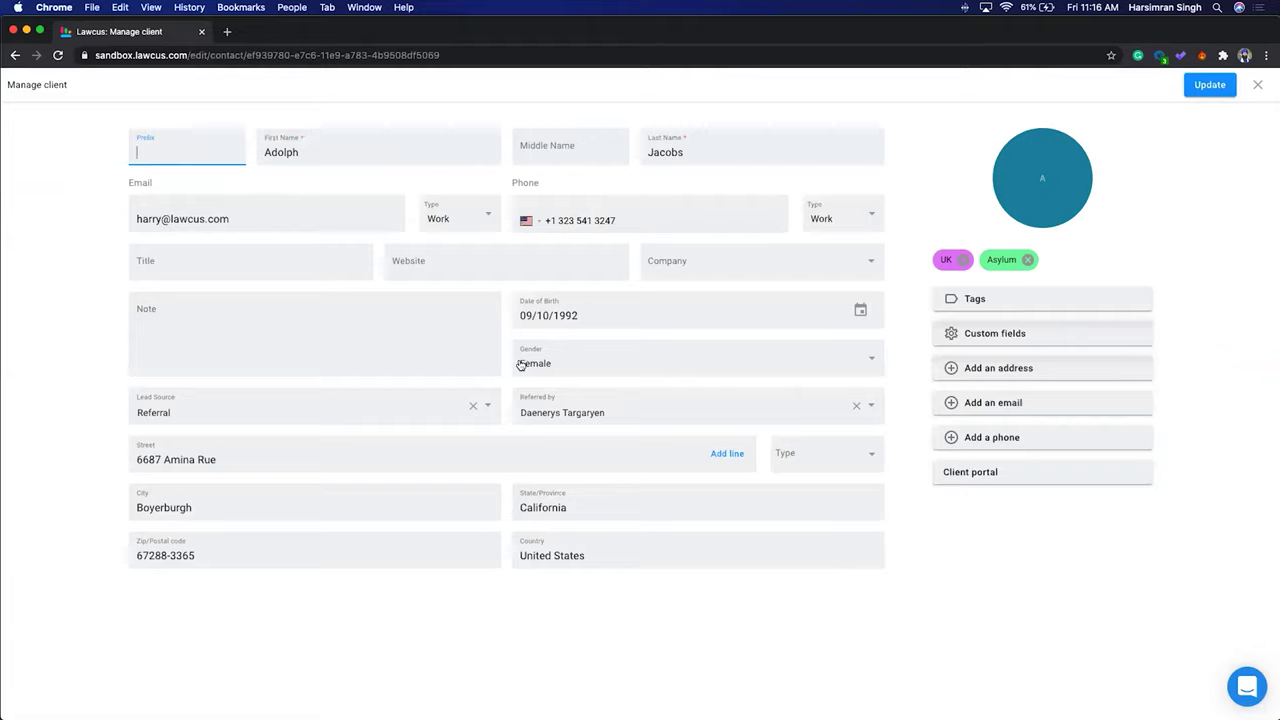
Step: Return to the generated letter in Word and update the gender-based pronoun field before "child named"
{"action": "left_click", "coordinate": [1262, 440]}
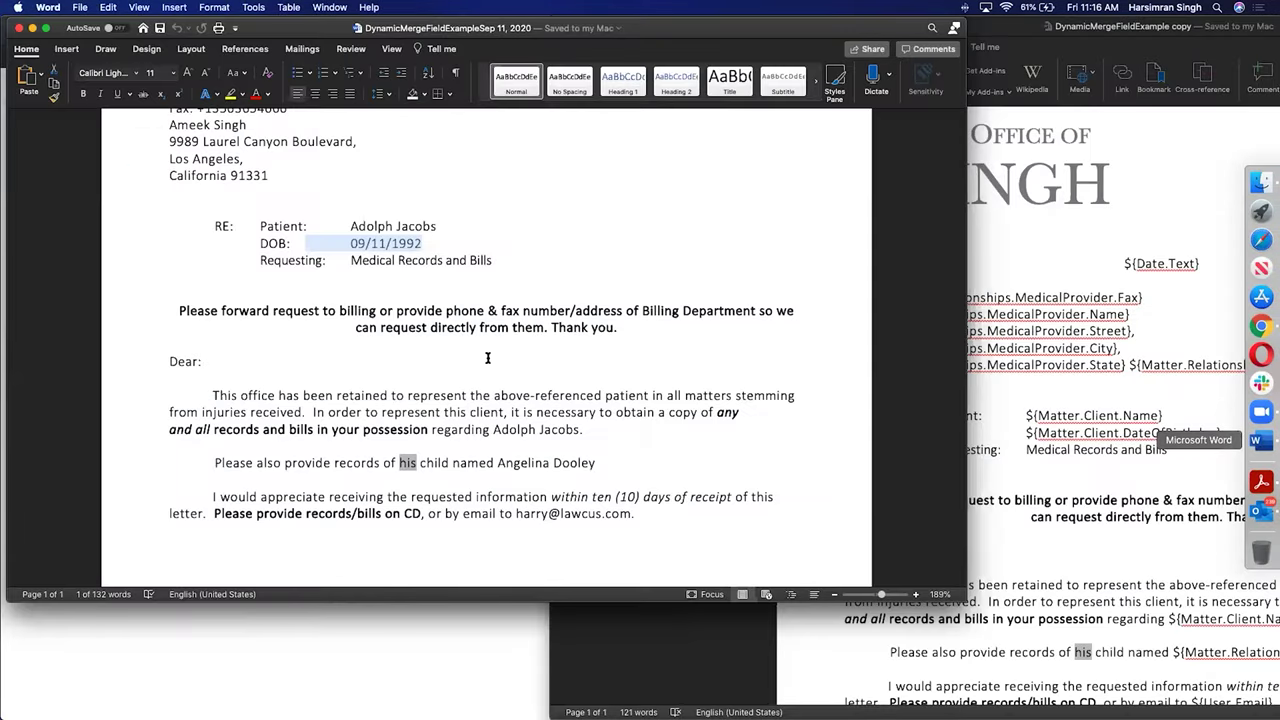
{"action": "right_click", "coordinate": [410, 462]}
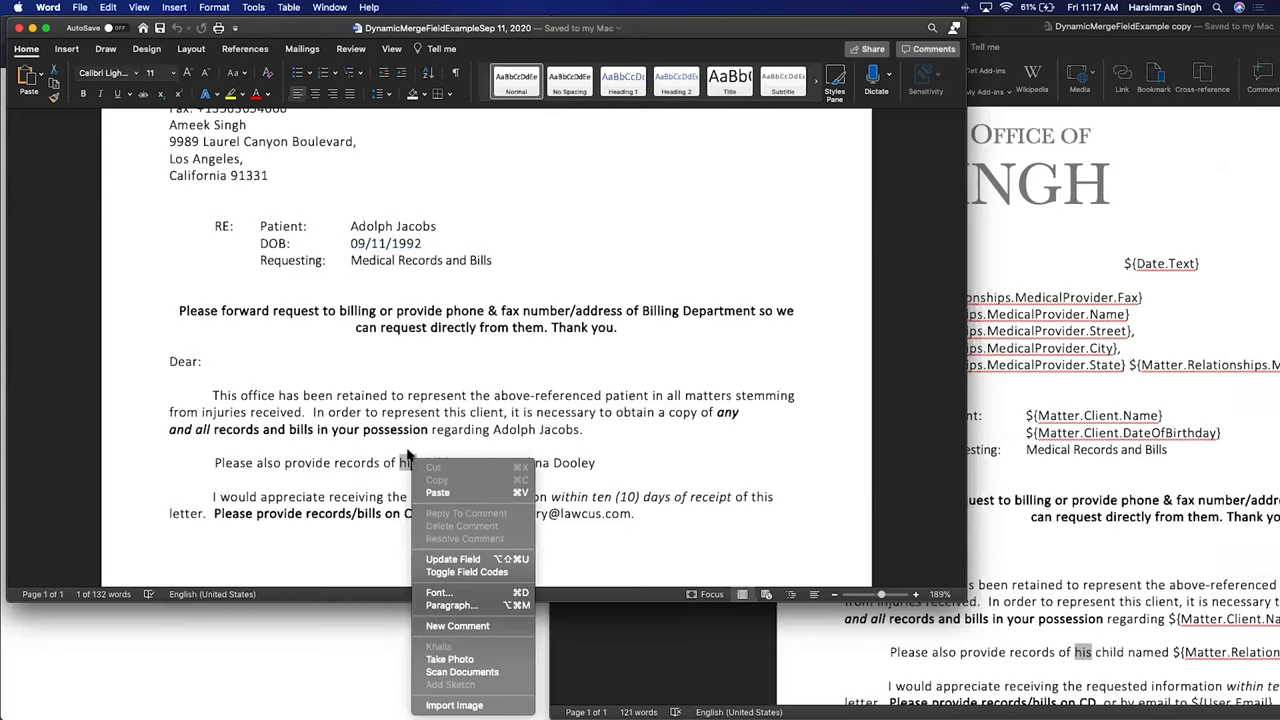
{"action": "left_click", "coordinate": [447, 560]}
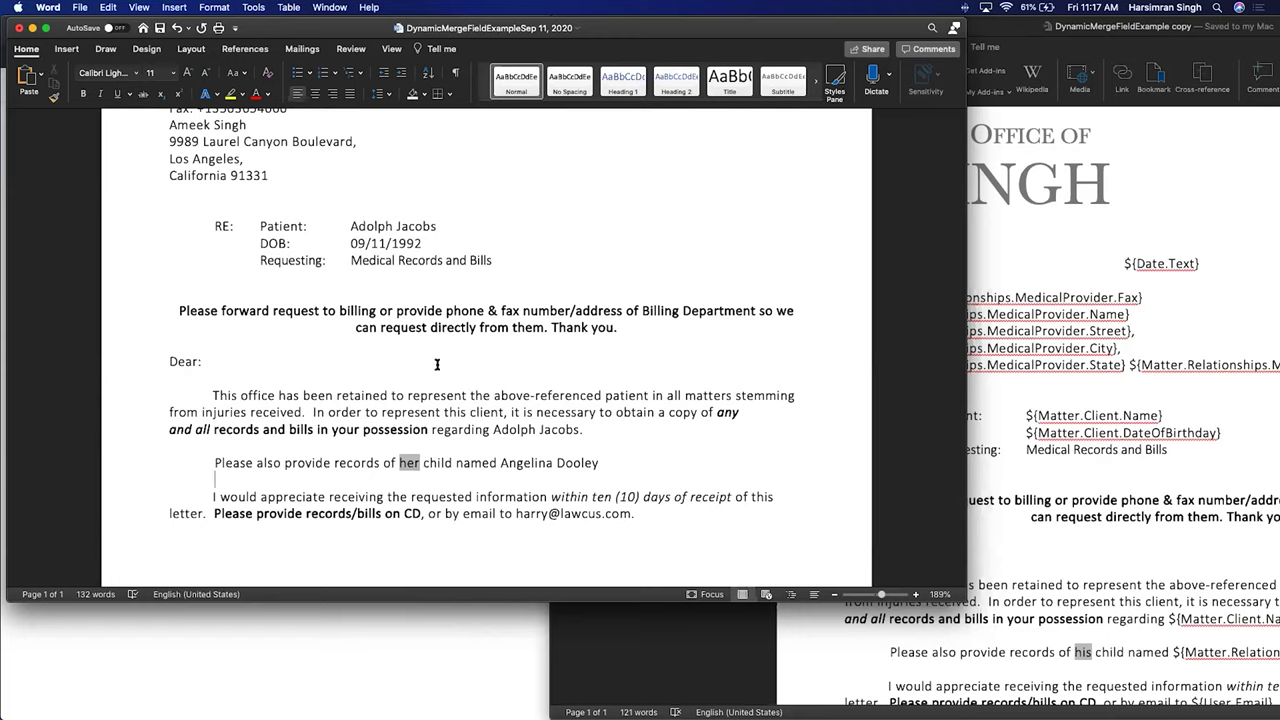
{"action": "right_click", "coordinate": [411, 456]}
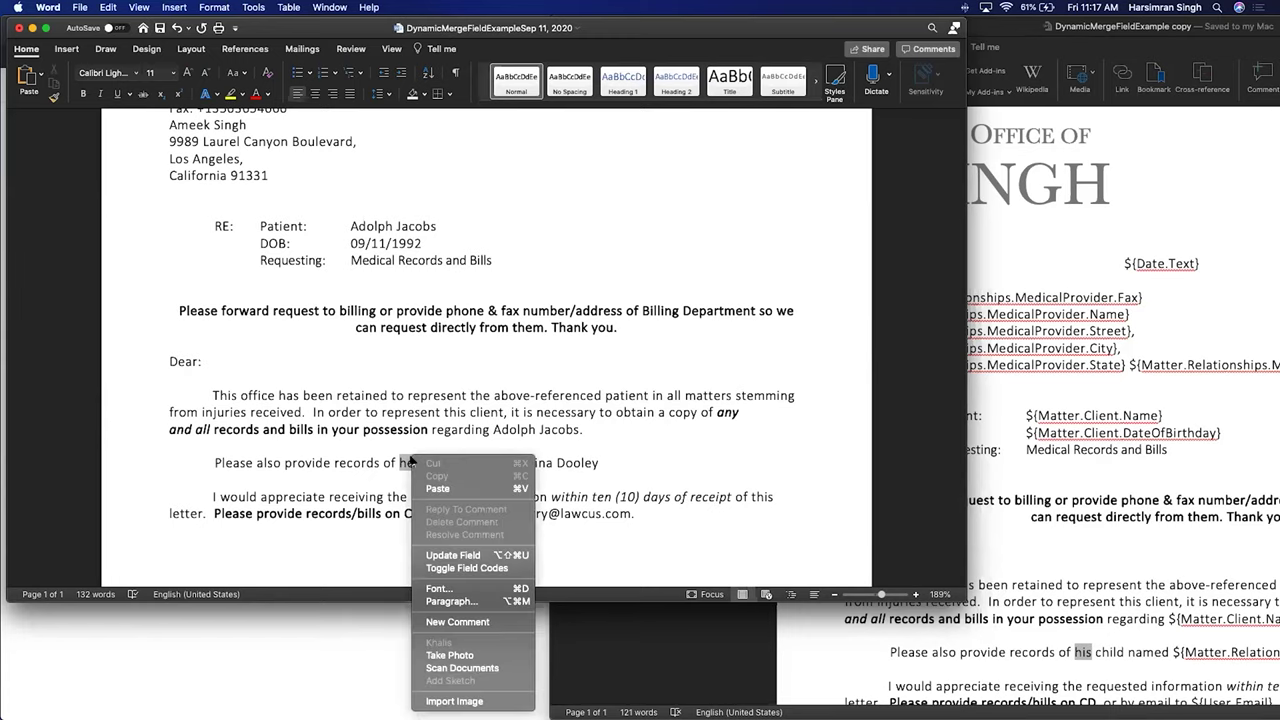
{"action": "left_click", "coordinate": [451, 556]}
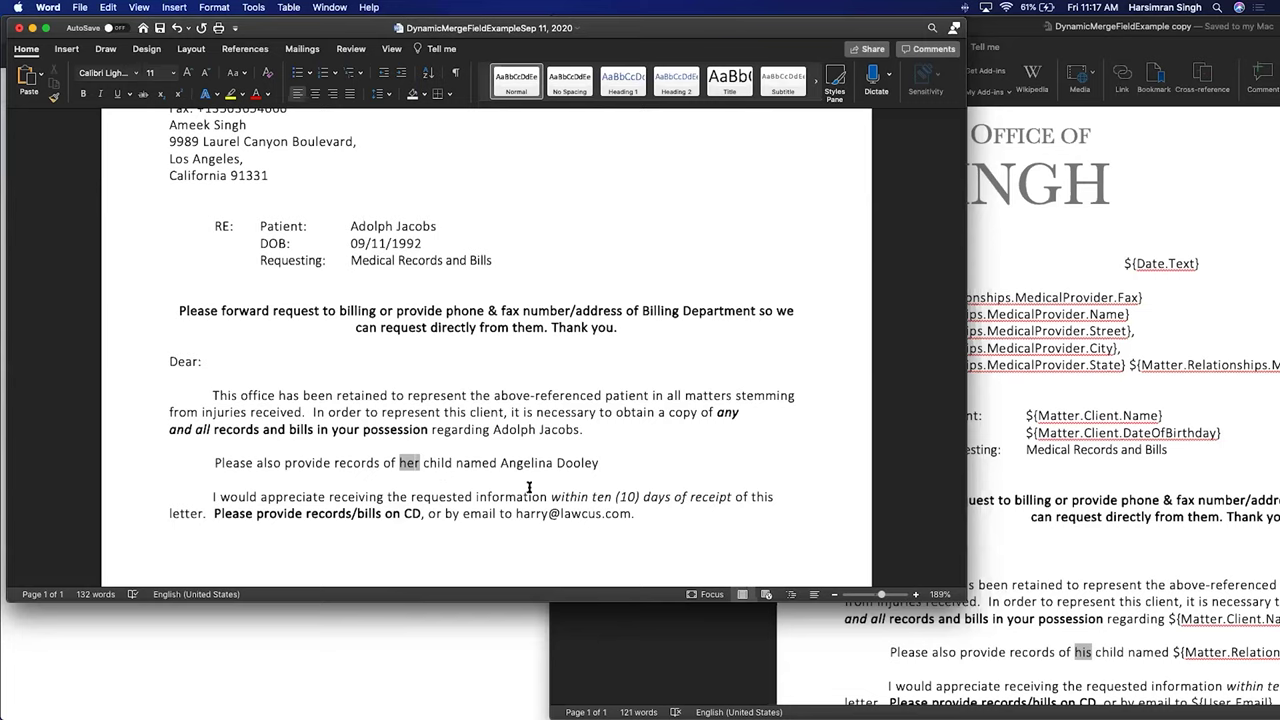
Step: Compare the child's name and the e-mail in the generated letter with the corresponding merge fields in the template
{"action": "left_click_drag", "start_coordinate": [503, 460], "coordinate": [598, 462]}
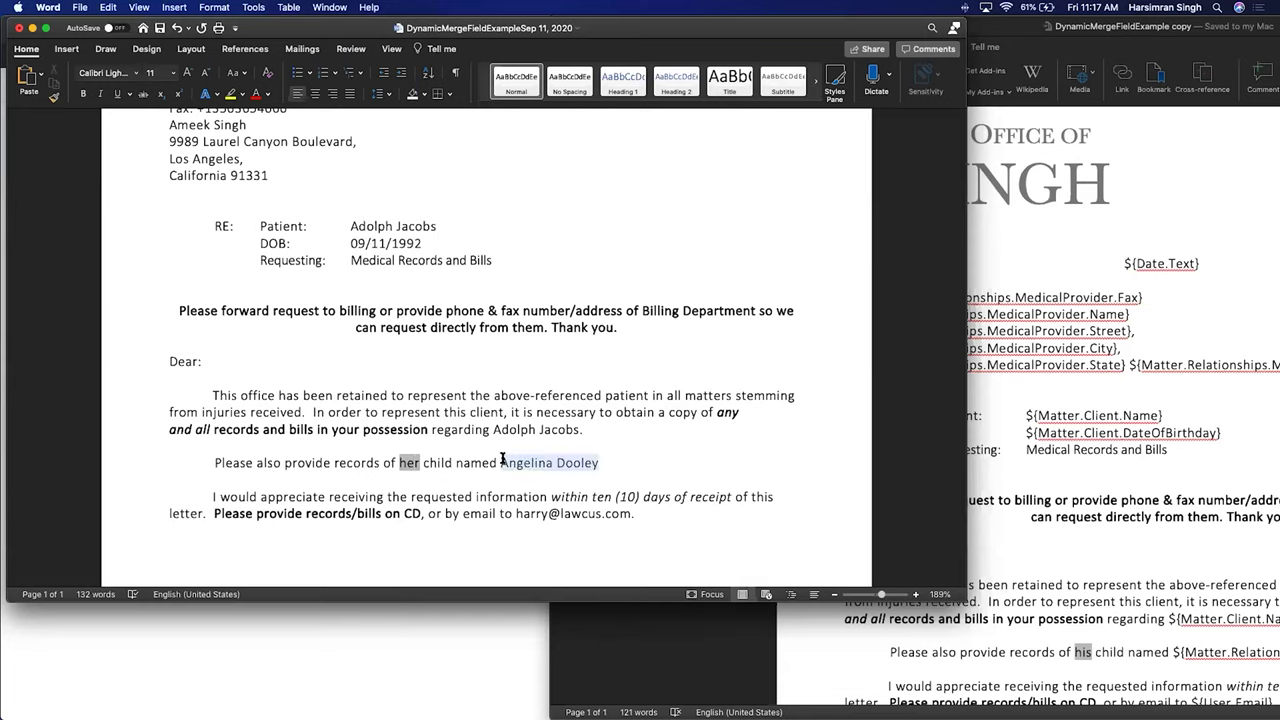
{"action": "left_click_drag", "start_coordinate": [631, 514], "coordinate": [519, 512]}
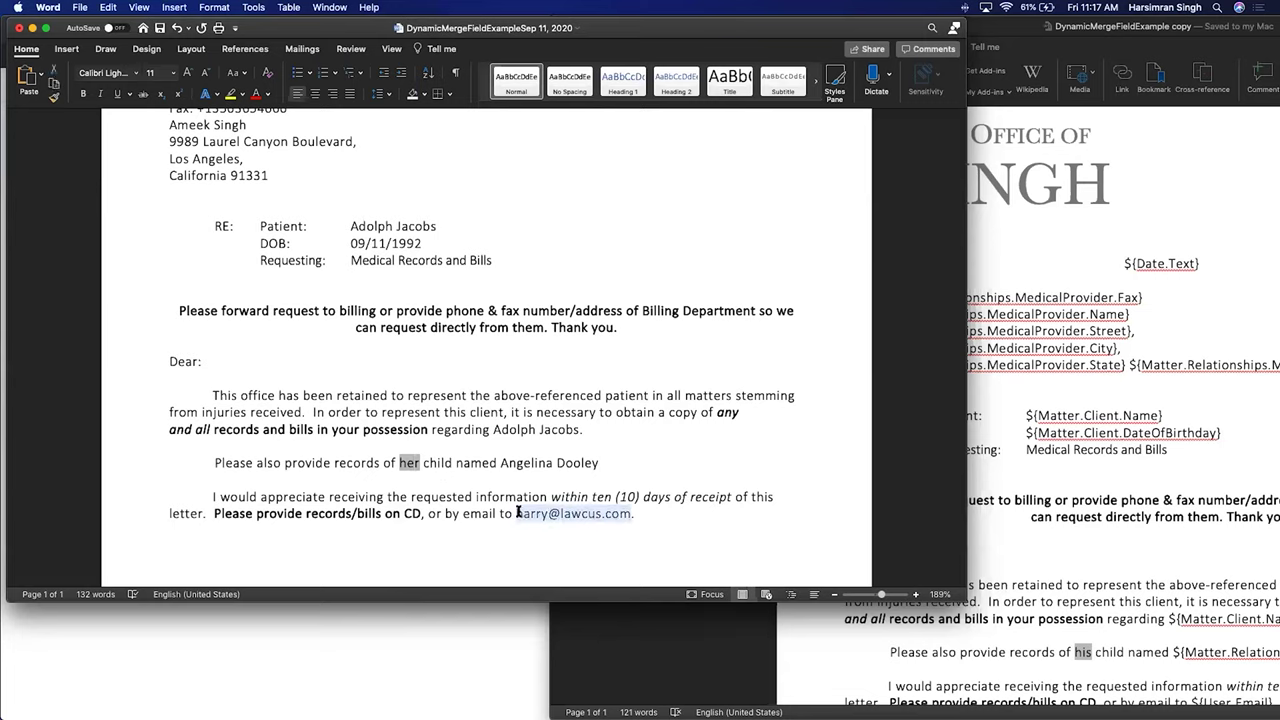
{"action": "left_click", "coordinate": [1121, 510]}
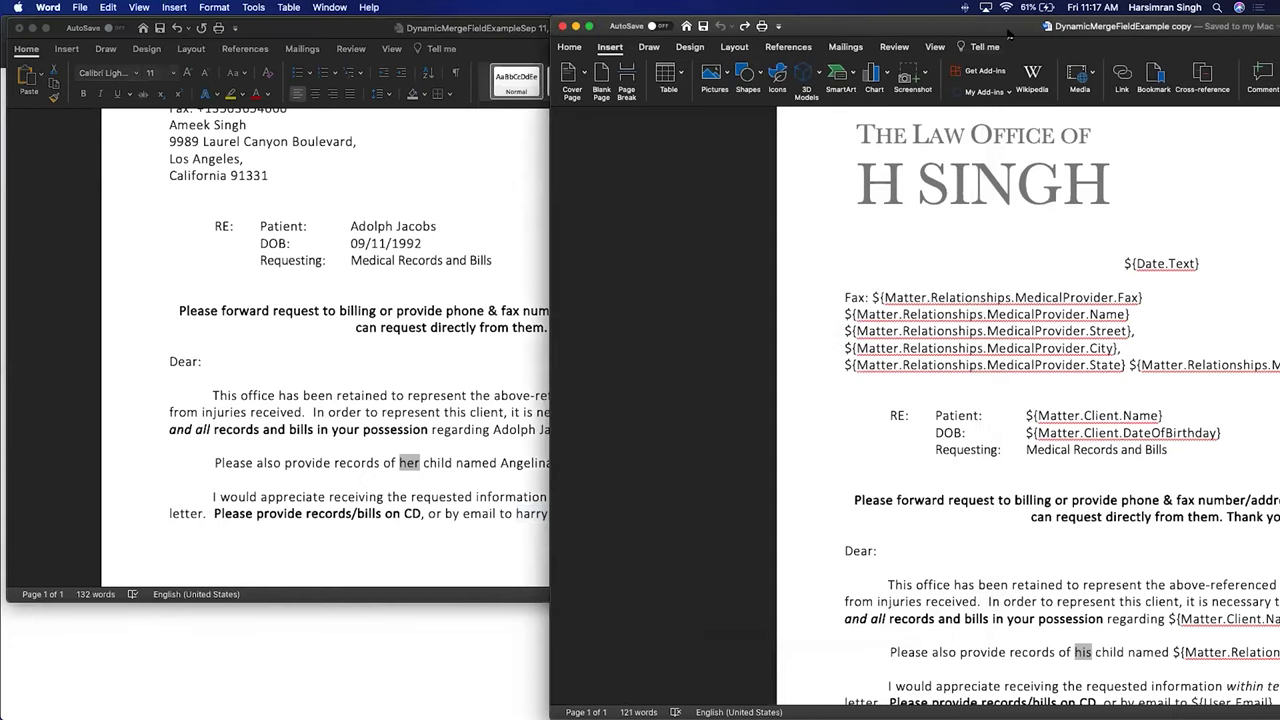
{"action": "left_click_drag", "start_coordinate": [1008, 34], "coordinate": [764, 28]}
{"action": "scroll", "coordinate": [1048, 470], "scroll_direction": "down", "scroll_amount": 3}
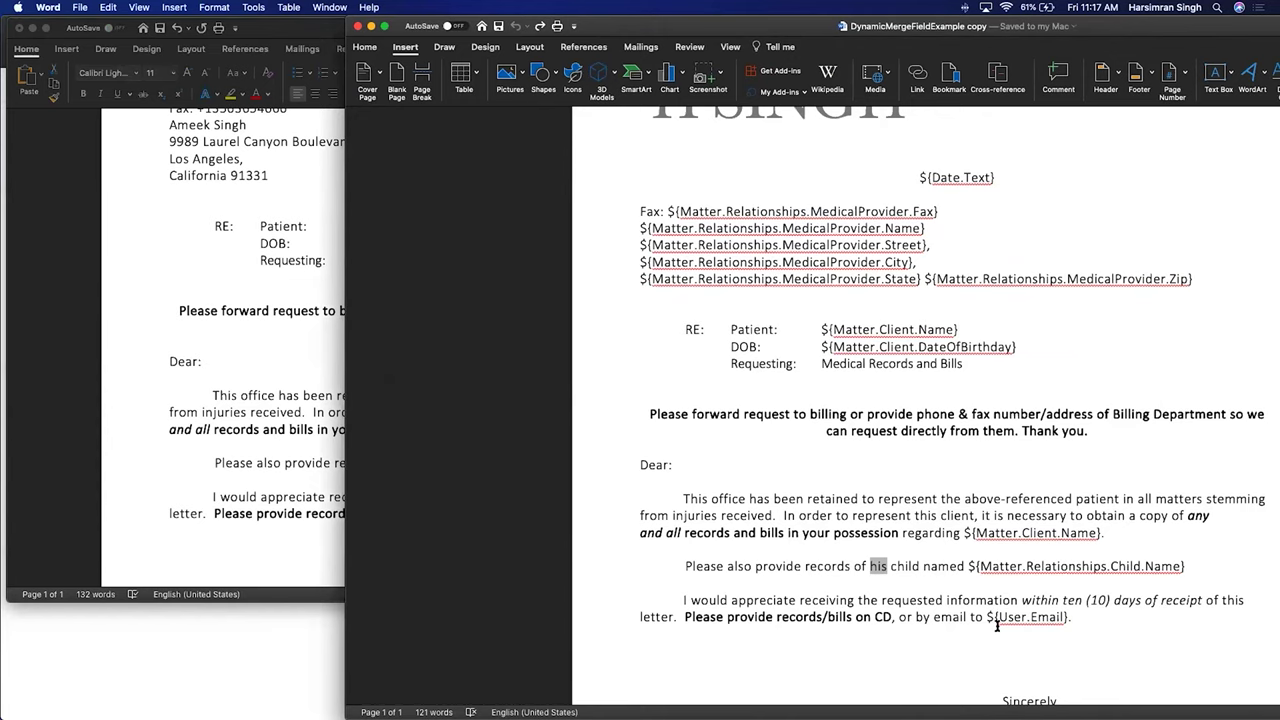
{"action": "scroll", "coordinate": [1040, 628], "scroll_direction": "down", "scroll_amount": 3}
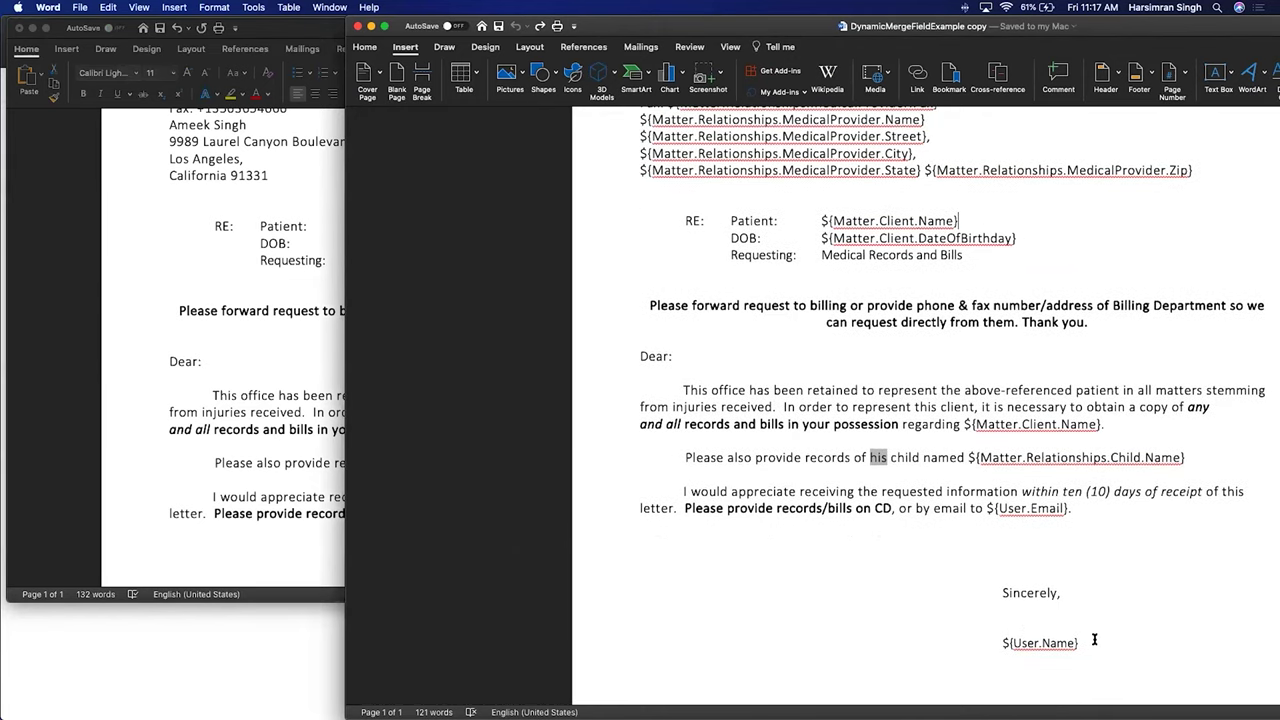
Step: Compare the template's ${User.Name} field below "Sincerely" with the signature name in the generated letter
{"action": "left_click_drag", "start_coordinate": [1094, 640], "coordinate": [1001, 642]}
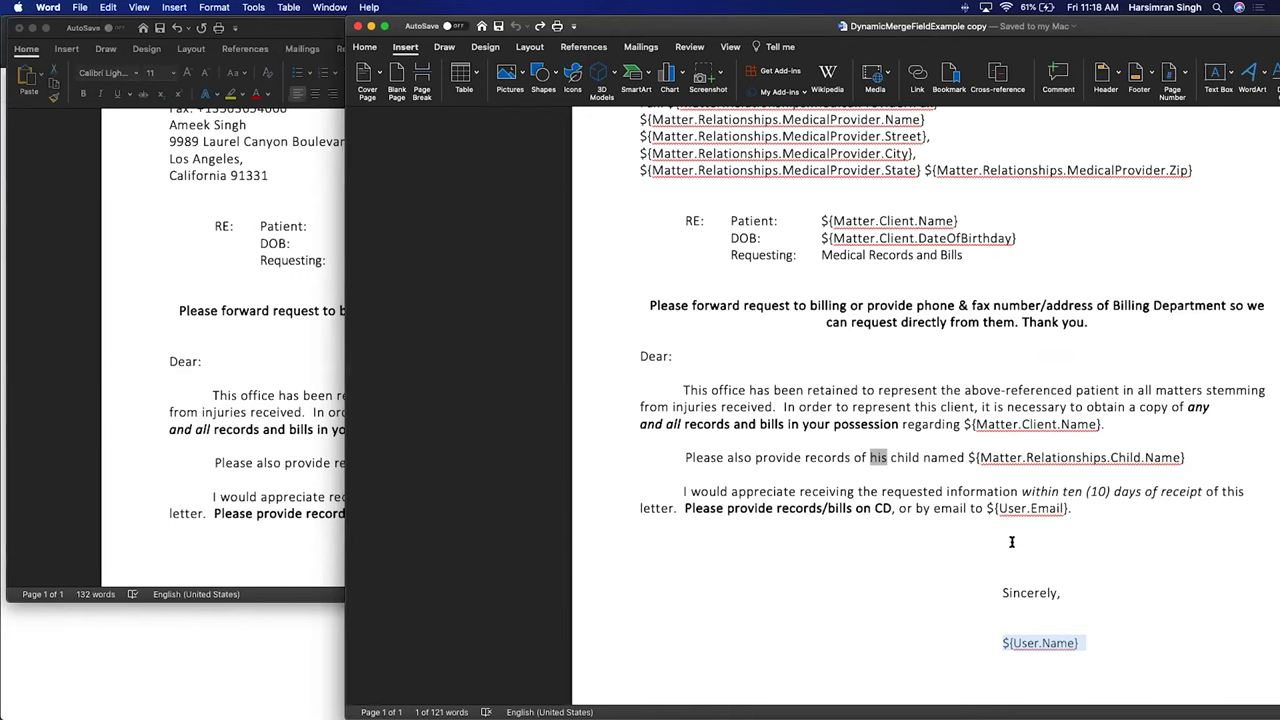
{"action": "scroll", "coordinate": [1022, 623], "scroll_direction": "down", "scroll_amount": 1}
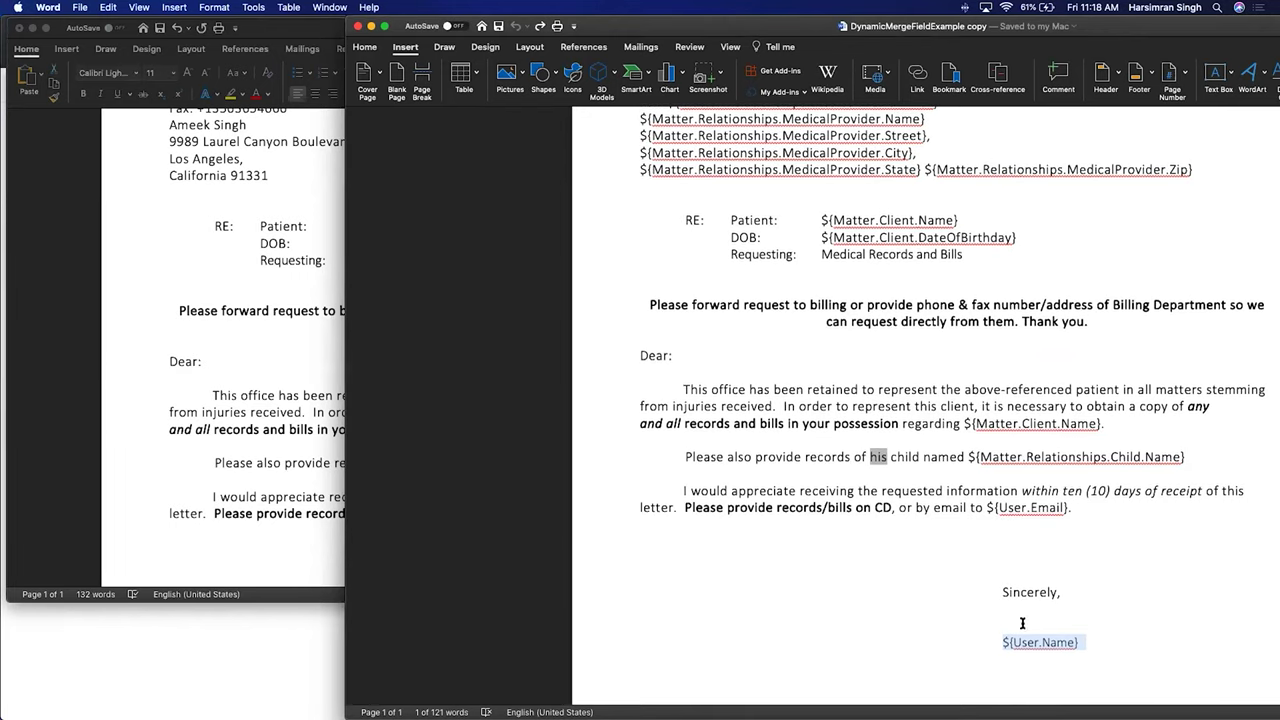
{"action": "left_click", "coordinate": [239, 331]}
{"action": "scroll", "coordinate": [264, 313], "scroll_direction": "down", "scroll_amount": 5}
{"action": "scroll", "coordinate": [491, 425], "scroll_direction": "up", "scroll_amount": 10}
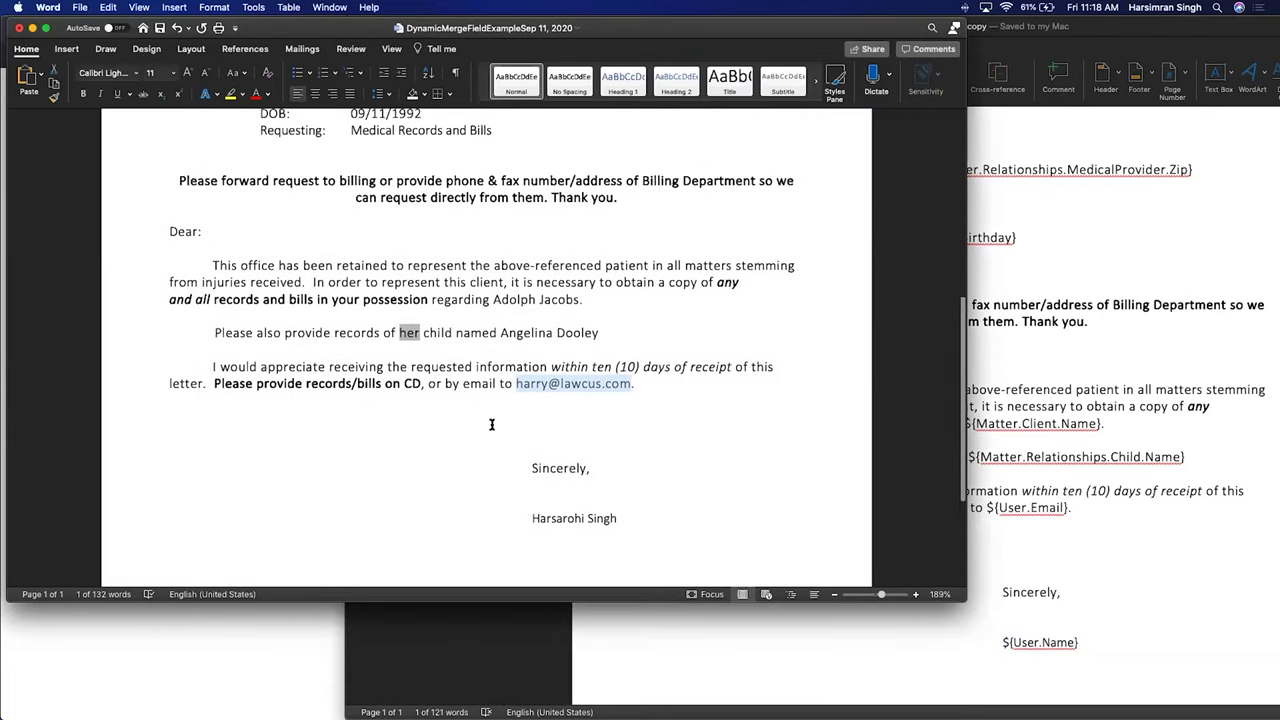
Step: Switch back to Lawcus in Chrome, save the client's contact record and reopen the first favorite matter
{"action": "left_click", "coordinate": [277, 657]}
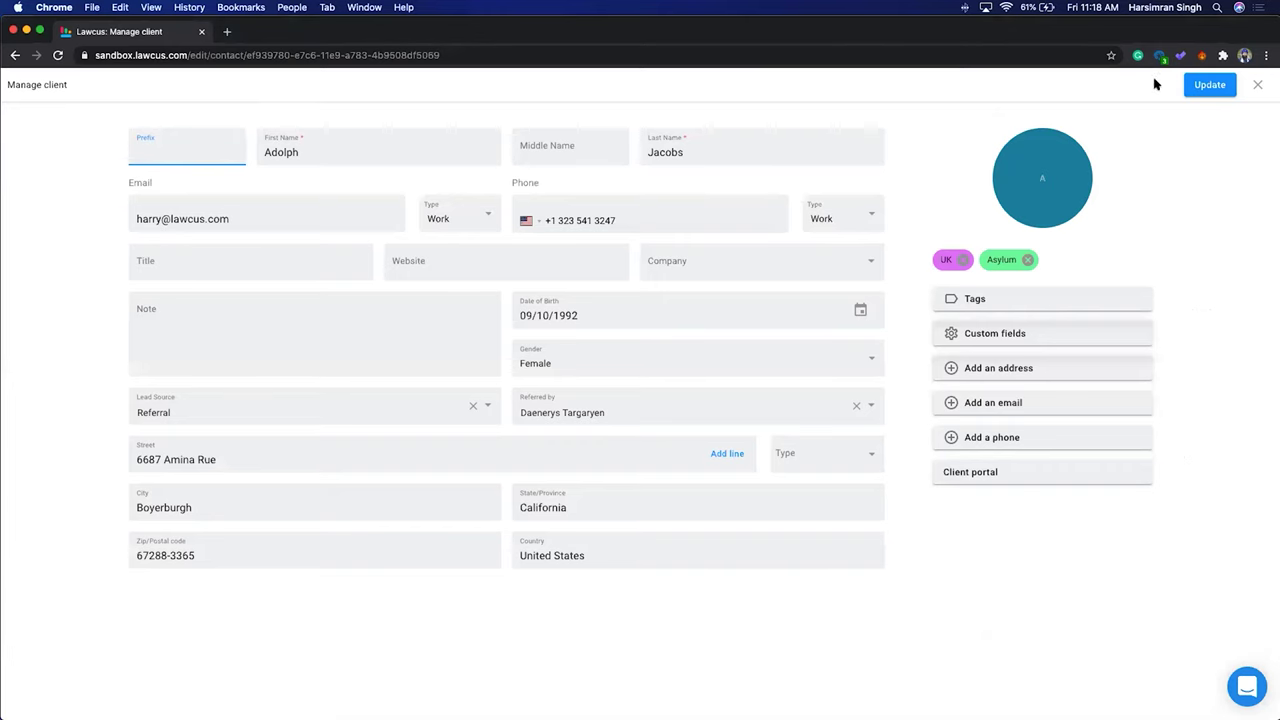
{"action": "left_click", "coordinate": [1203, 86]}
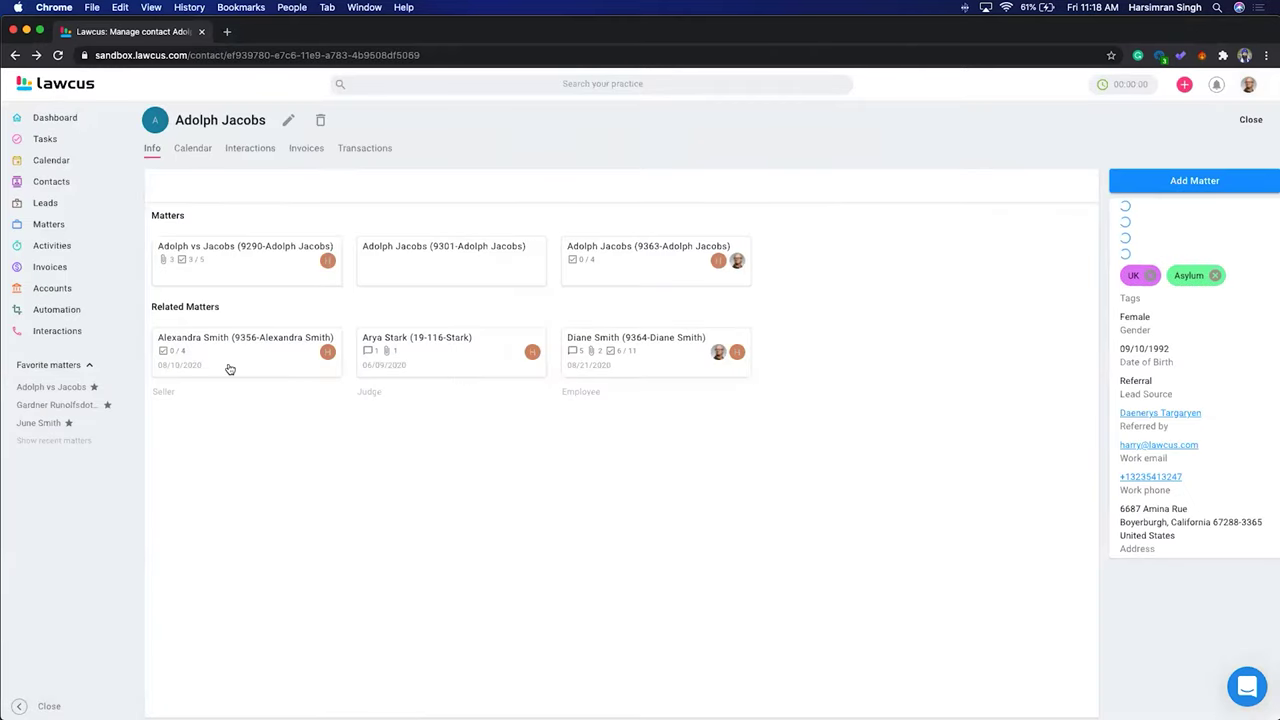
{"action": "left_click", "coordinate": [55, 387]}
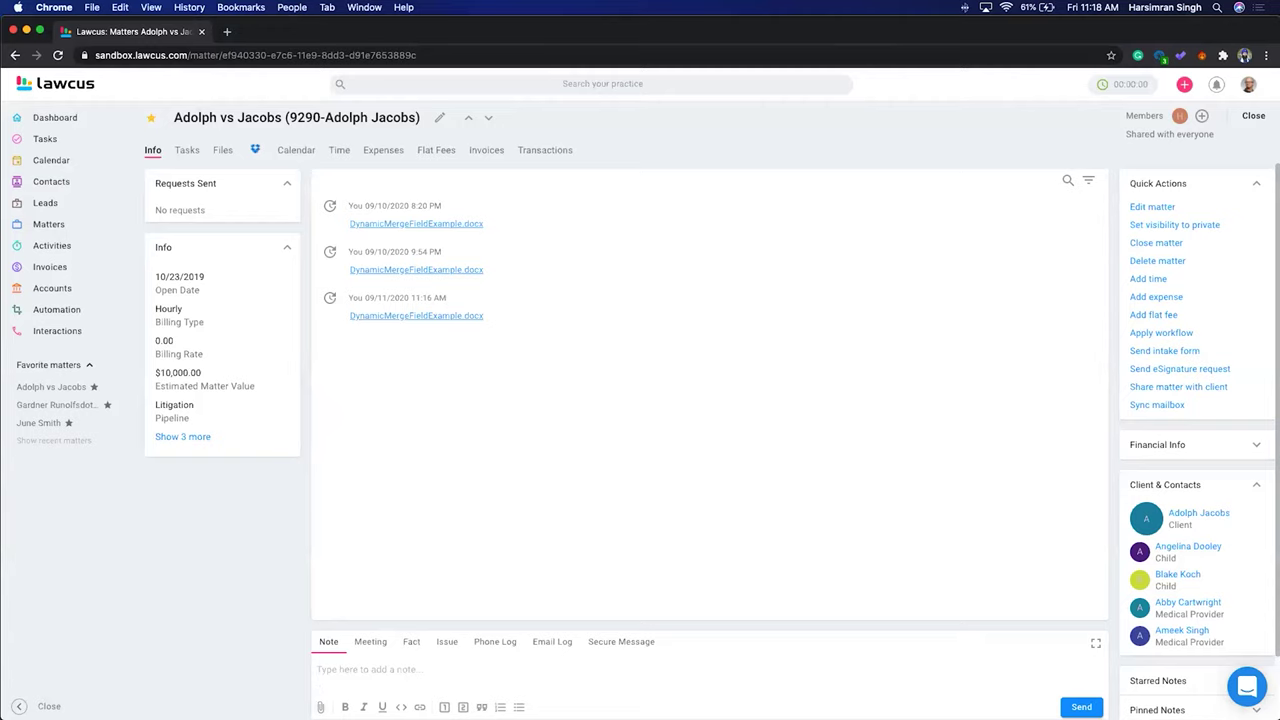
Step: Create a document from the DynamicMergeFieldExample template, mapping the medical provider to the first listed contact and the child to the second
{"action": "left_click", "coordinate": [320, 707]}
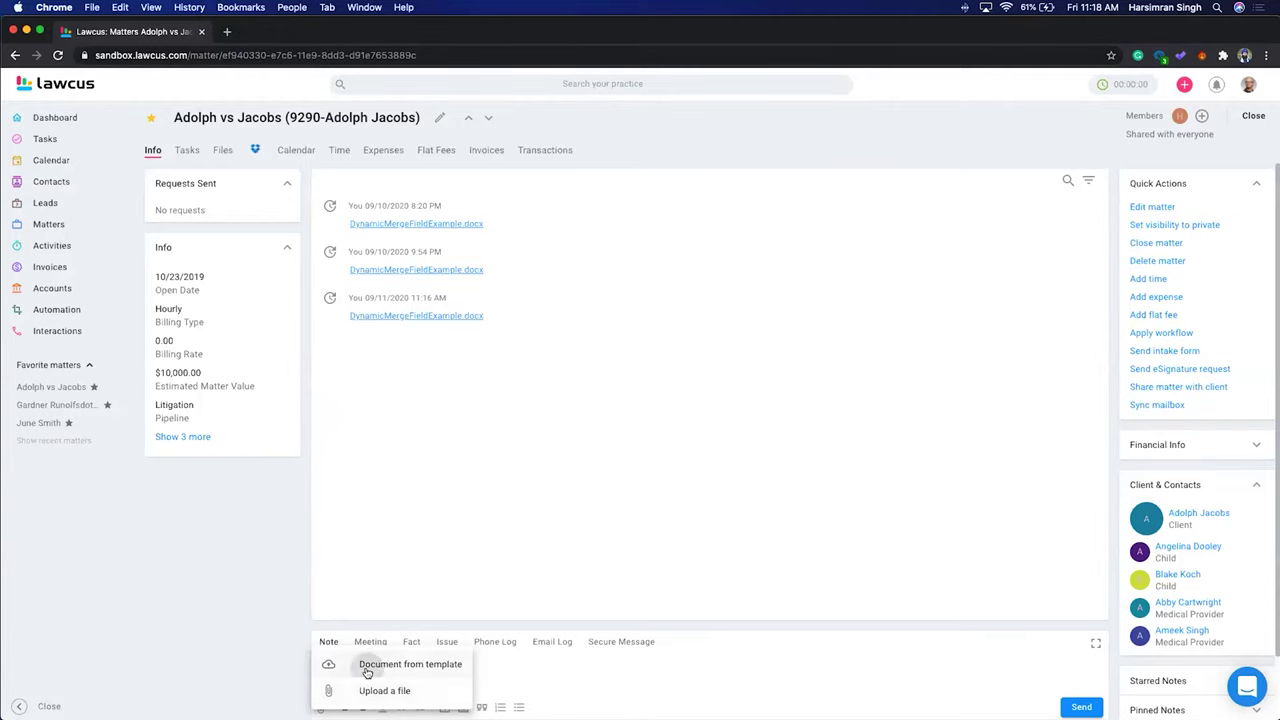
{"action": "left_click", "coordinate": [367, 665]}
{"action": "left_click", "coordinate": [509, 248]}
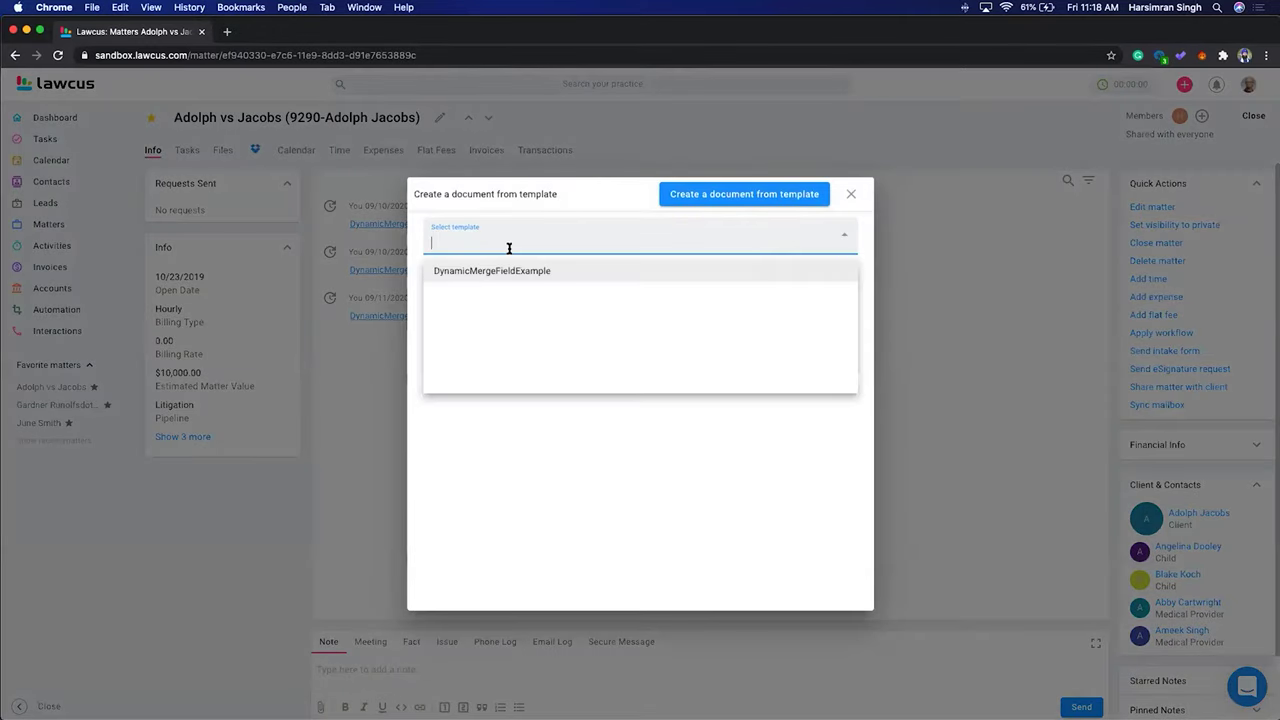
{"action": "left_click", "coordinate": [503, 273]}
{"action": "left_click", "coordinate": [517, 309]}
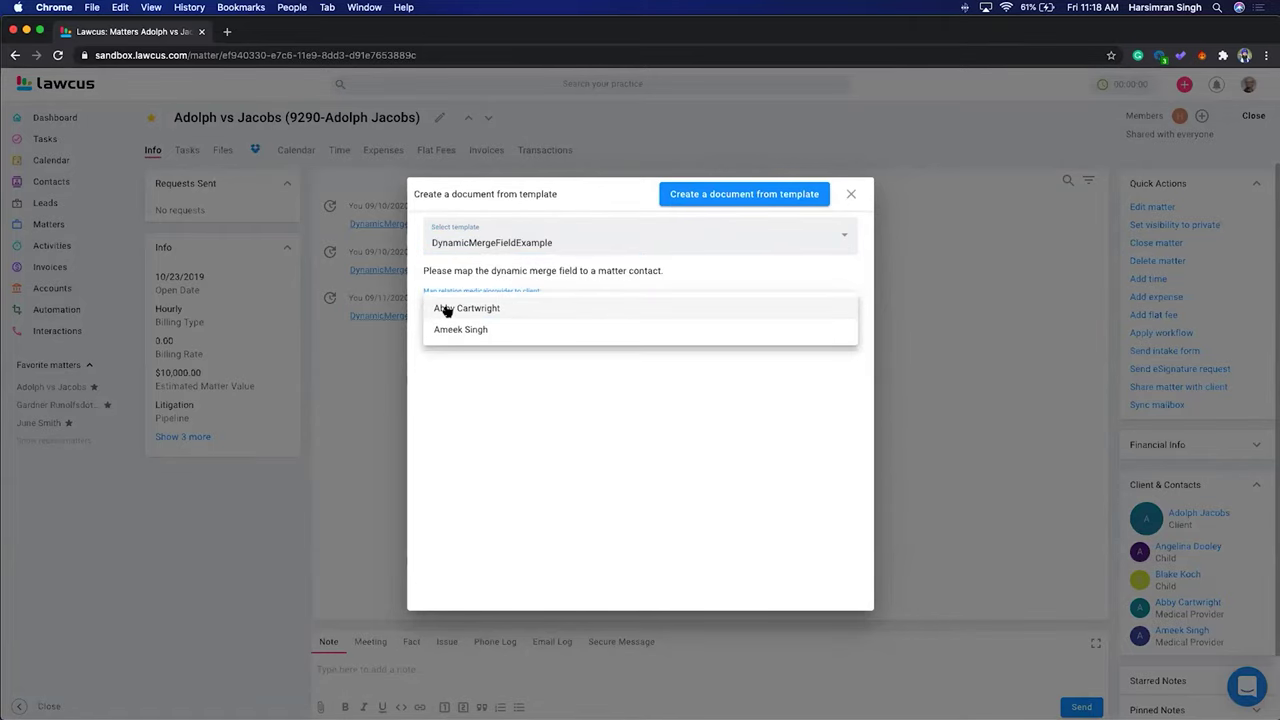
{"action": "left_click", "coordinate": [446, 311]}
{"action": "left_click", "coordinate": [483, 340]}
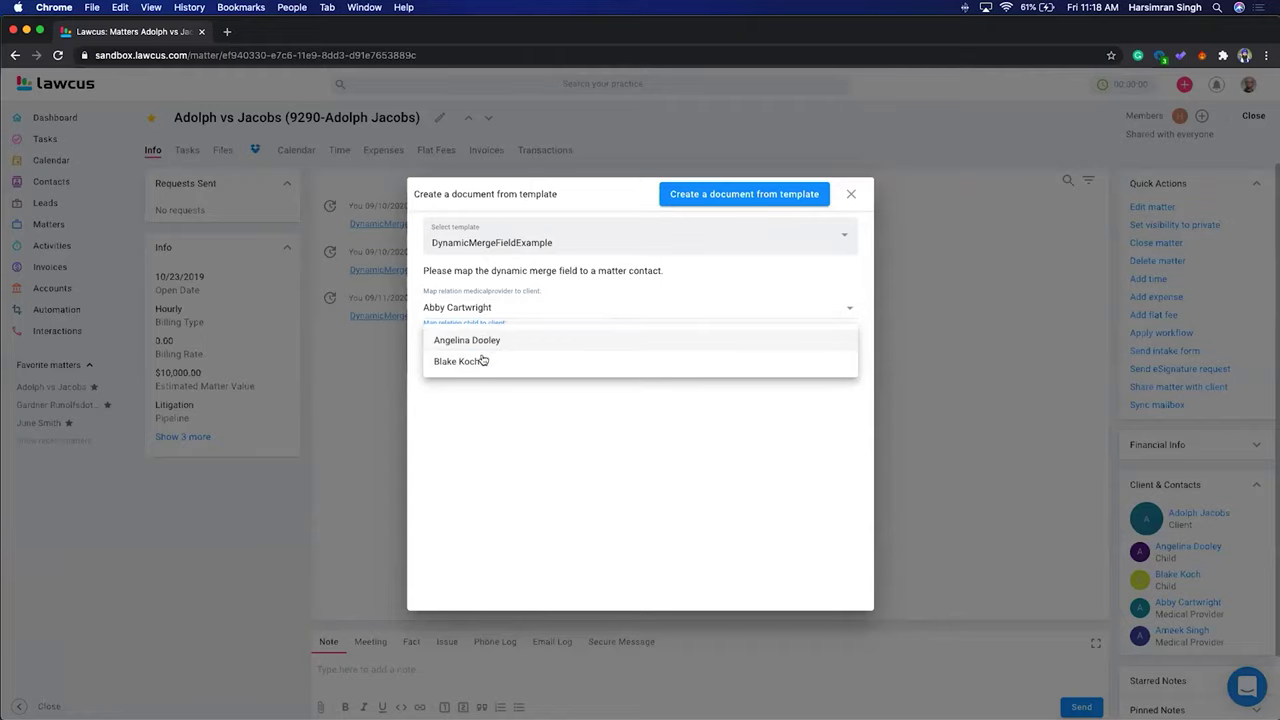
{"action": "left_click", "coordinate": [452, 364]}
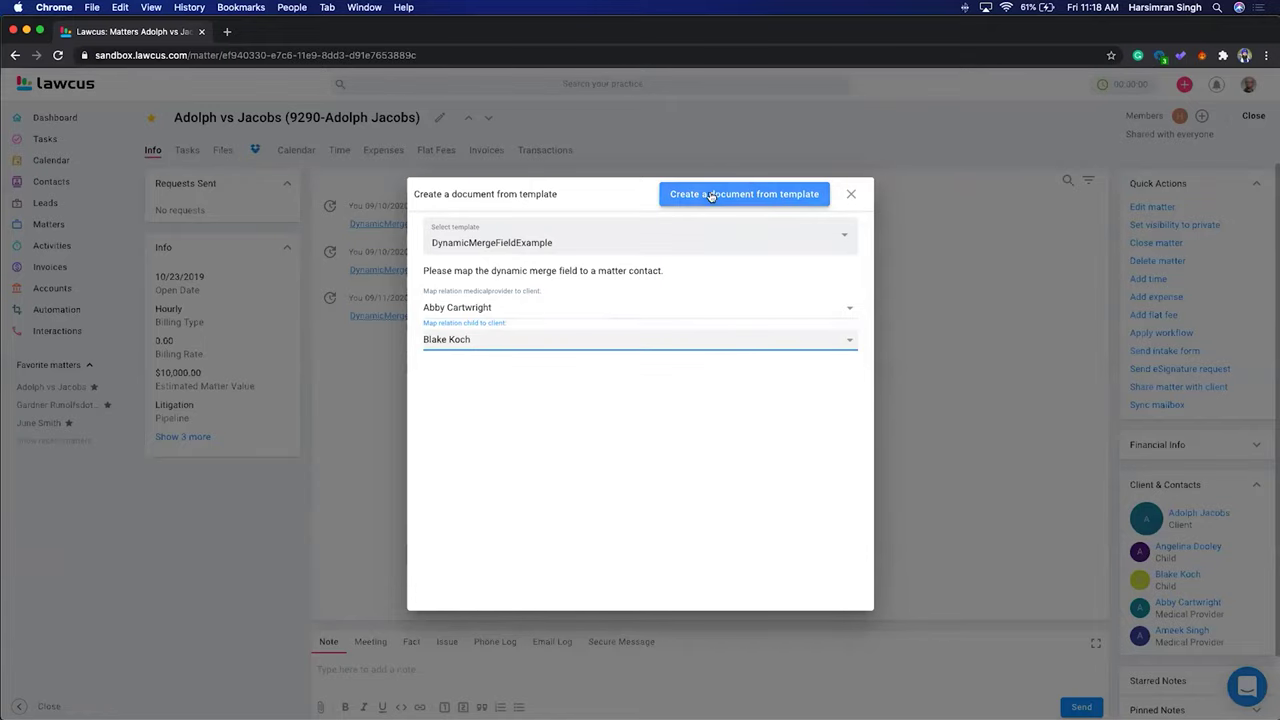
{"action": "left_click", "coordinate": [711, 196]}
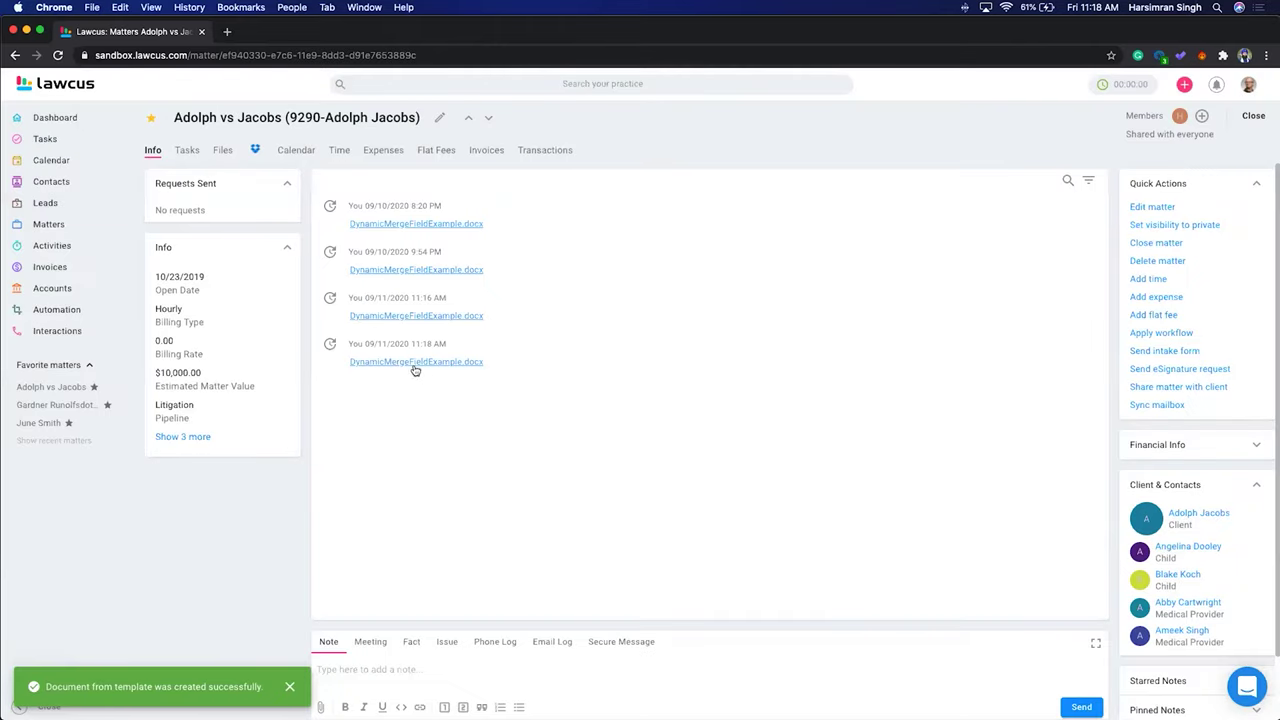
Step: Download the newest DynamicMergeFieldExample.docx, open it in Word, and narrow its window so the earlier letter shows beside it
{"action": "left_click", "coordinate": [411, 365]}
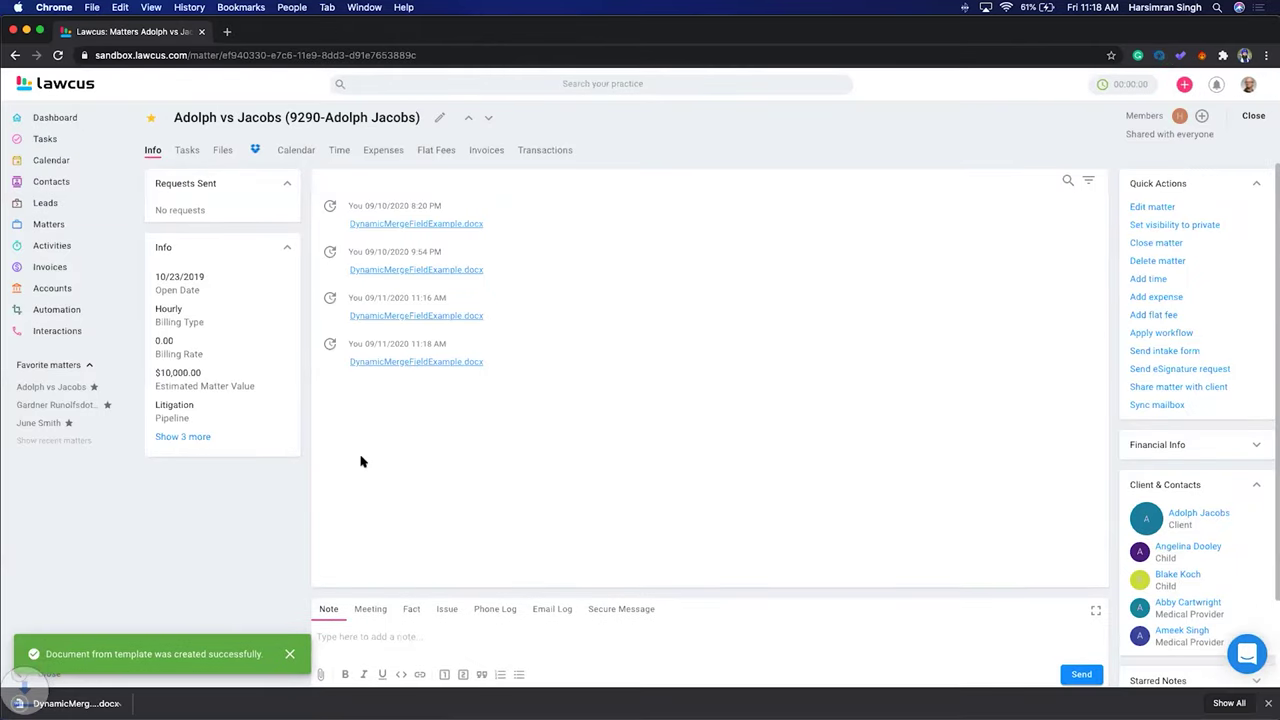
{"action": "left_click", "coordinate": [77, 705]}
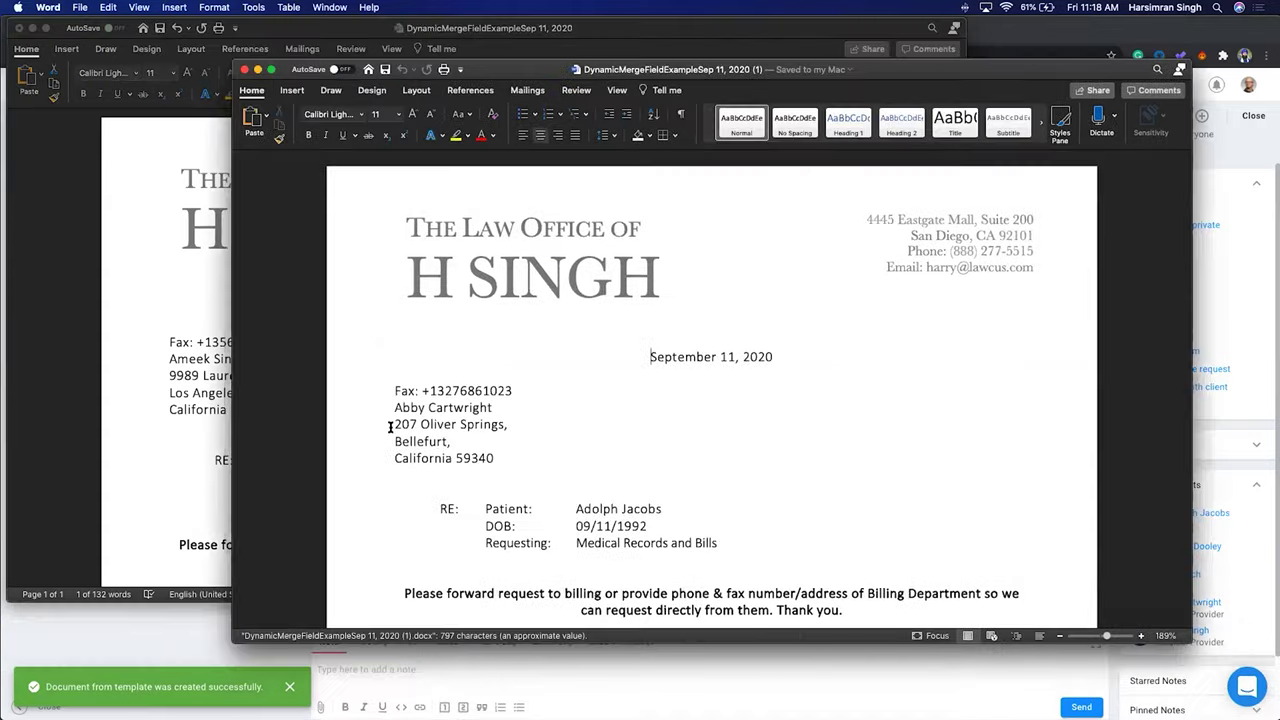
{"action": "left_click_drag", "start_coordinate": [232, 282], "coordinate": [541, 281]}
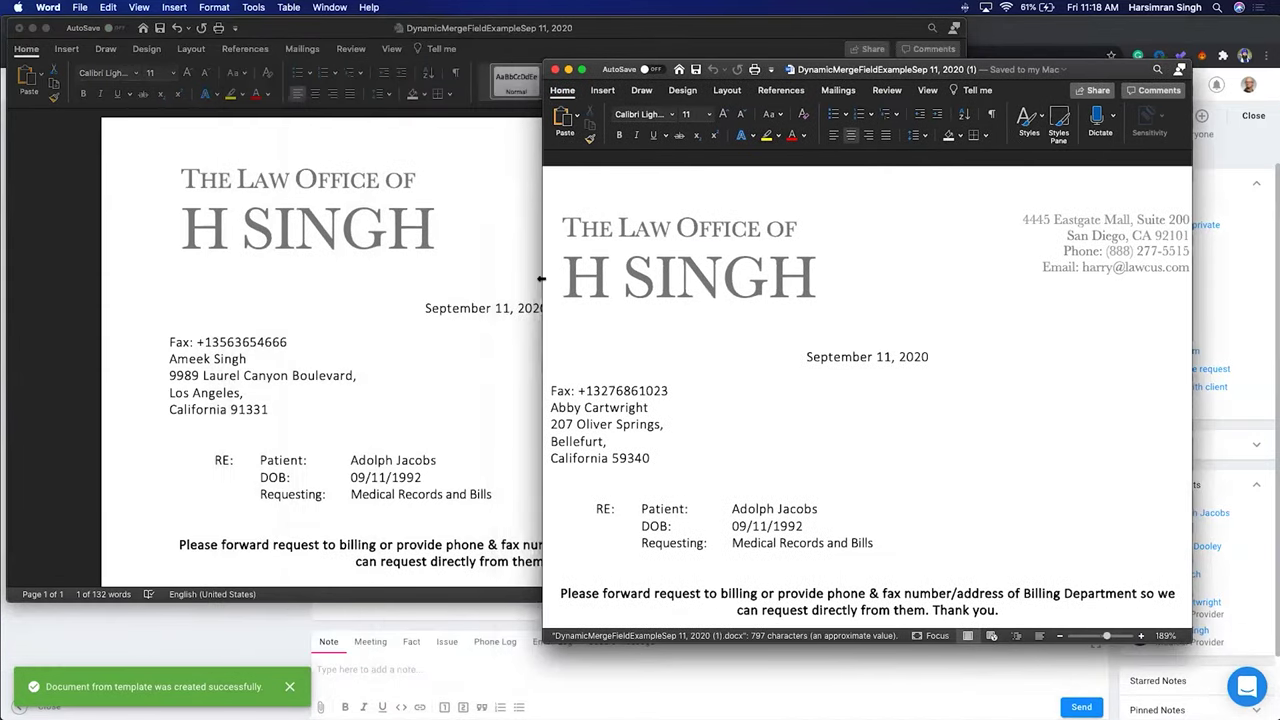
Step: Lengthen both letter windows to compare their medical provider details and child wording, and close the new letter
{"action": "left_click", "coordinate": [411, 600]}
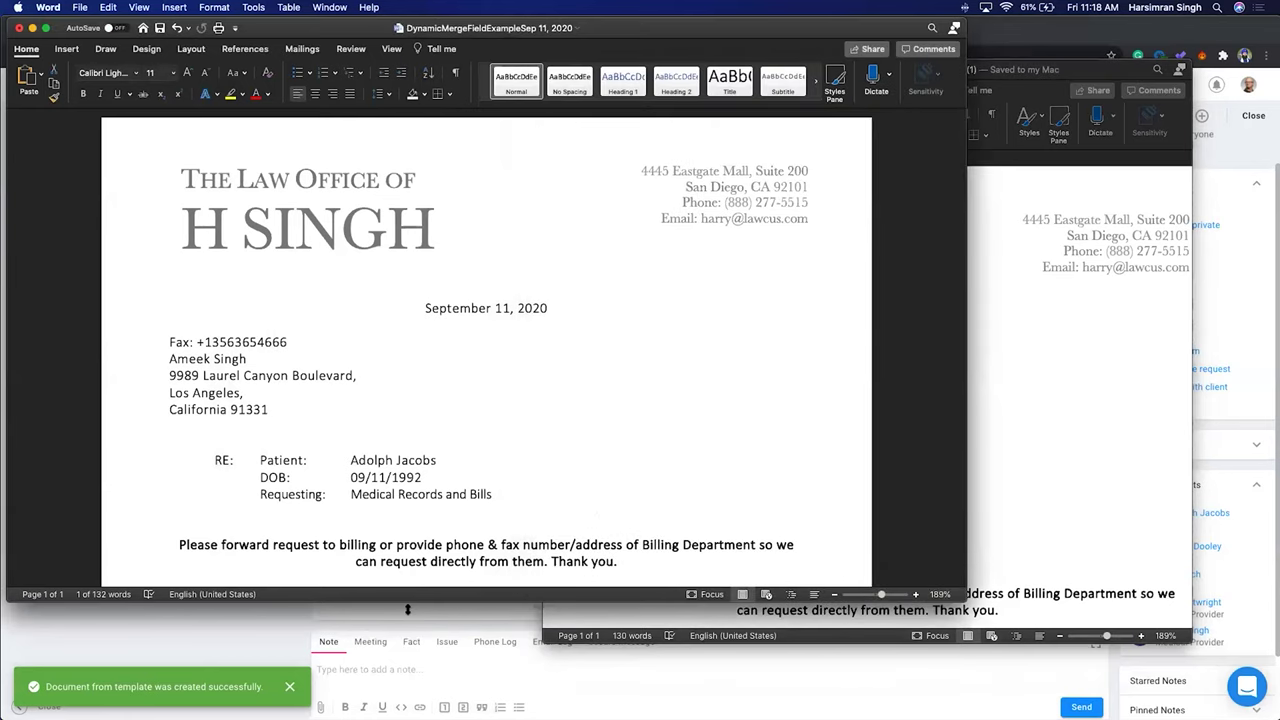
{"action": "left_click_drag", "start_coordinate": [407, 609], "coordinate": [407, 703]}
{"action": "left_click", "coordinate": [1025, 479]}
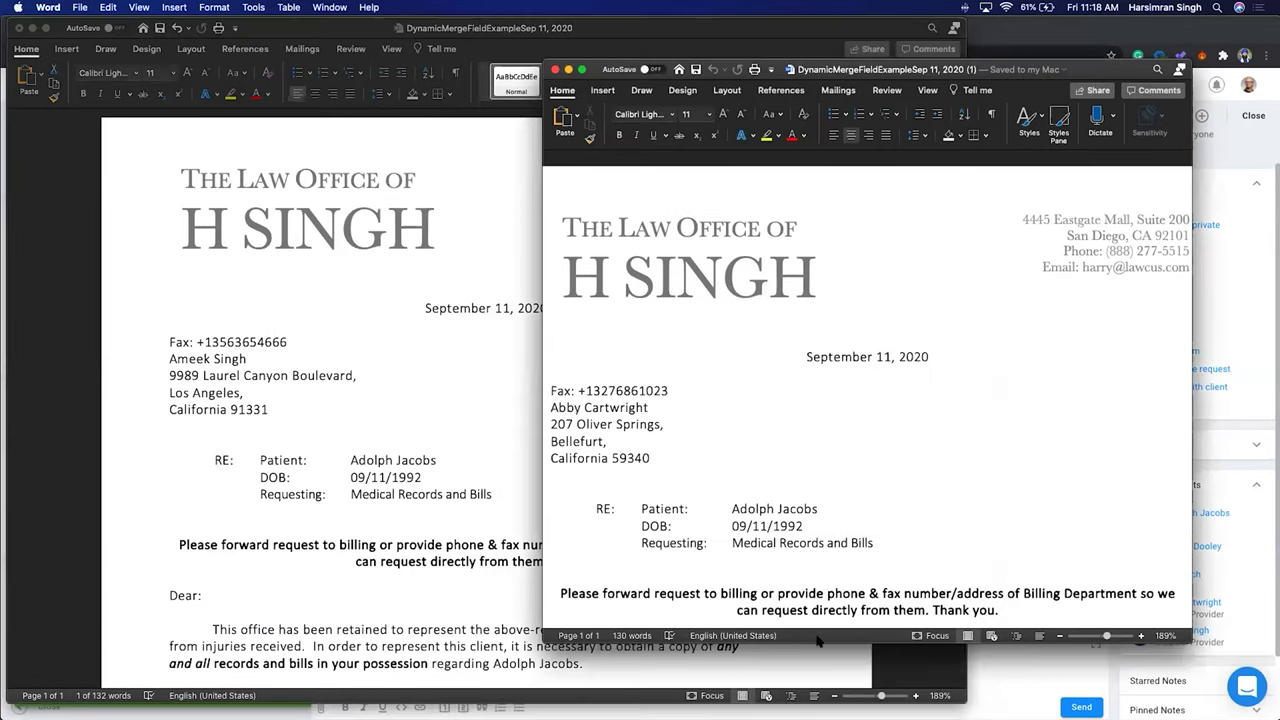
{"action": "left_click_drag", "start_coordinate": [820, 643], "coordinate": [820, 712]}
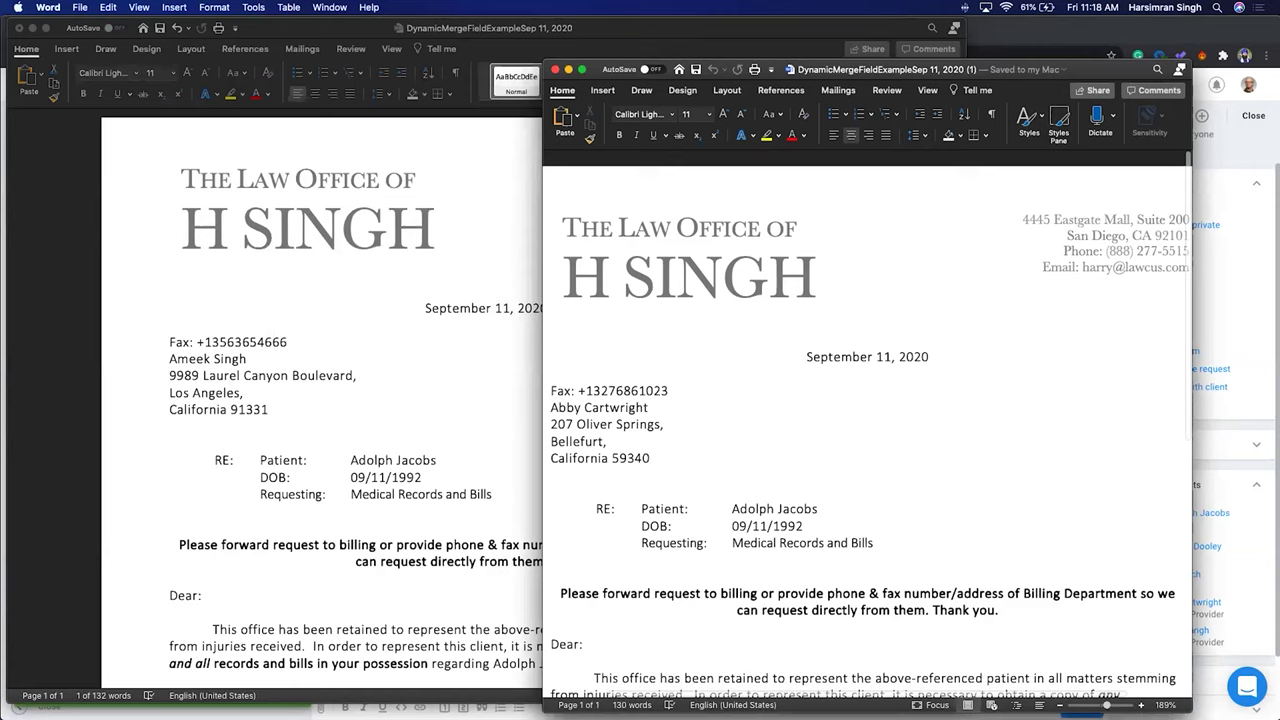
{"action": "scroll", "coordinate": [821, 456], "scroll_direction": "down", "scroll_amount": 3}
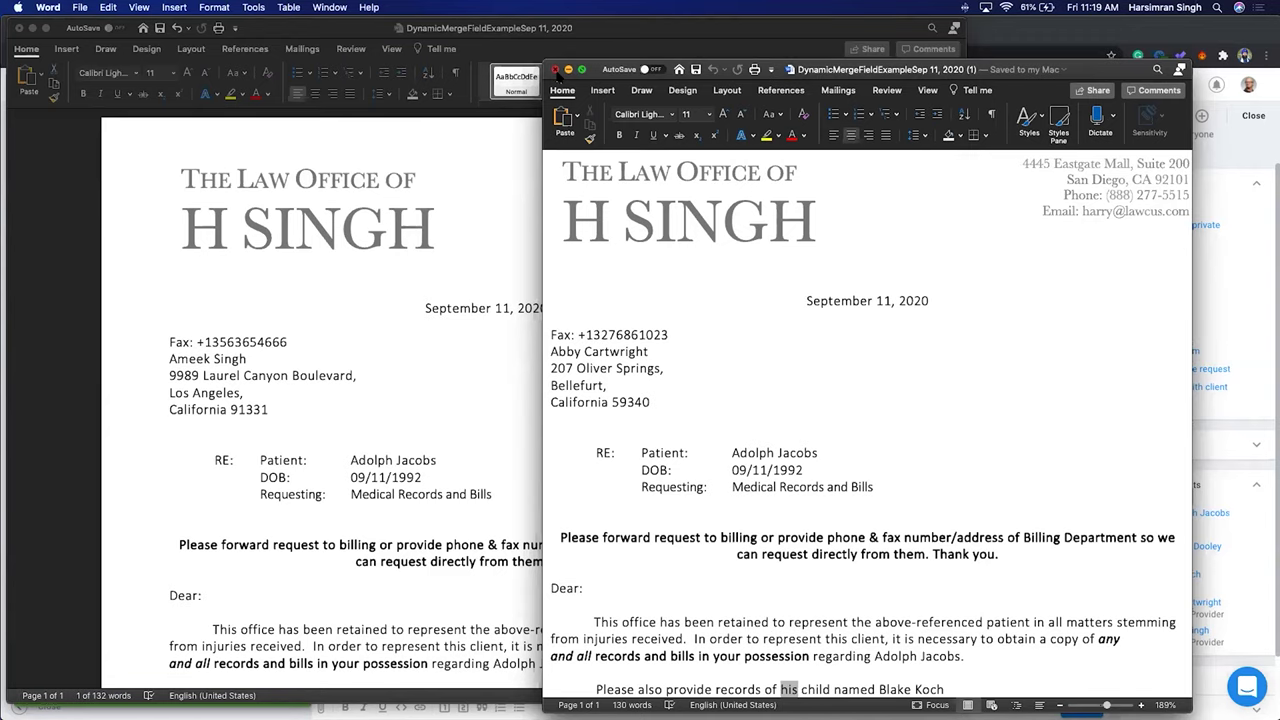
{"action": "left_click", "coordinate": [556, 70]}
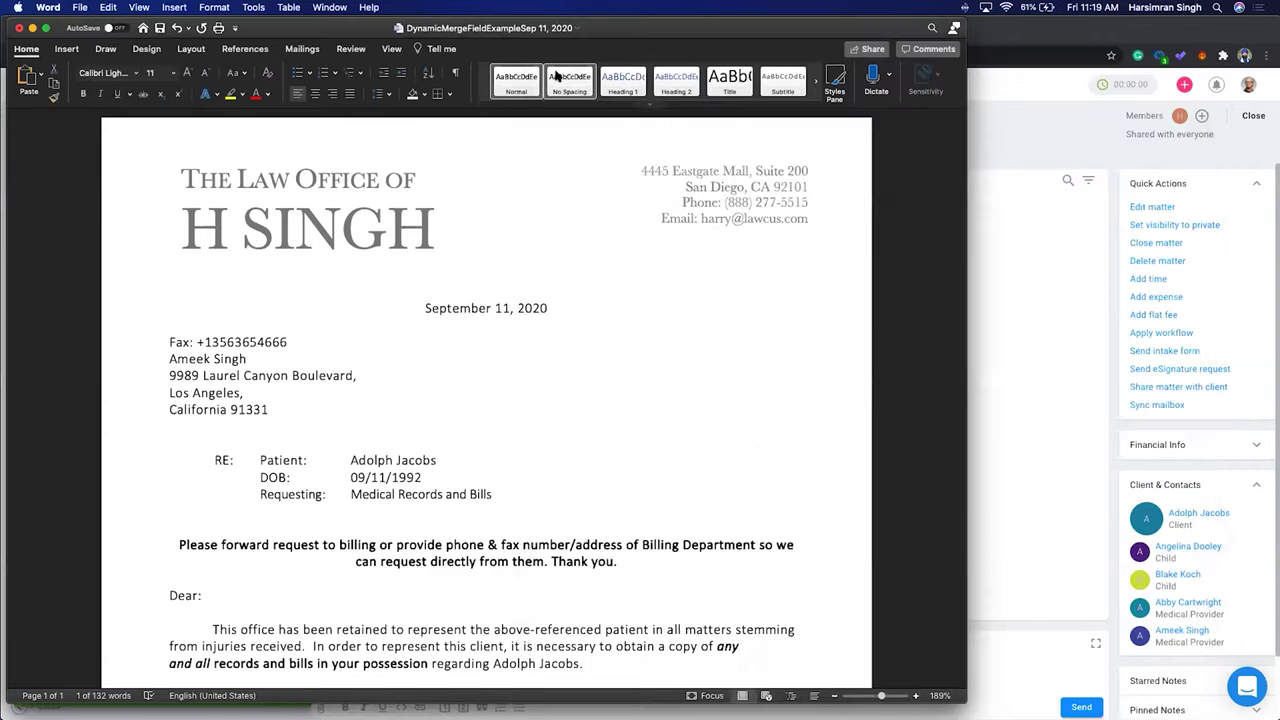